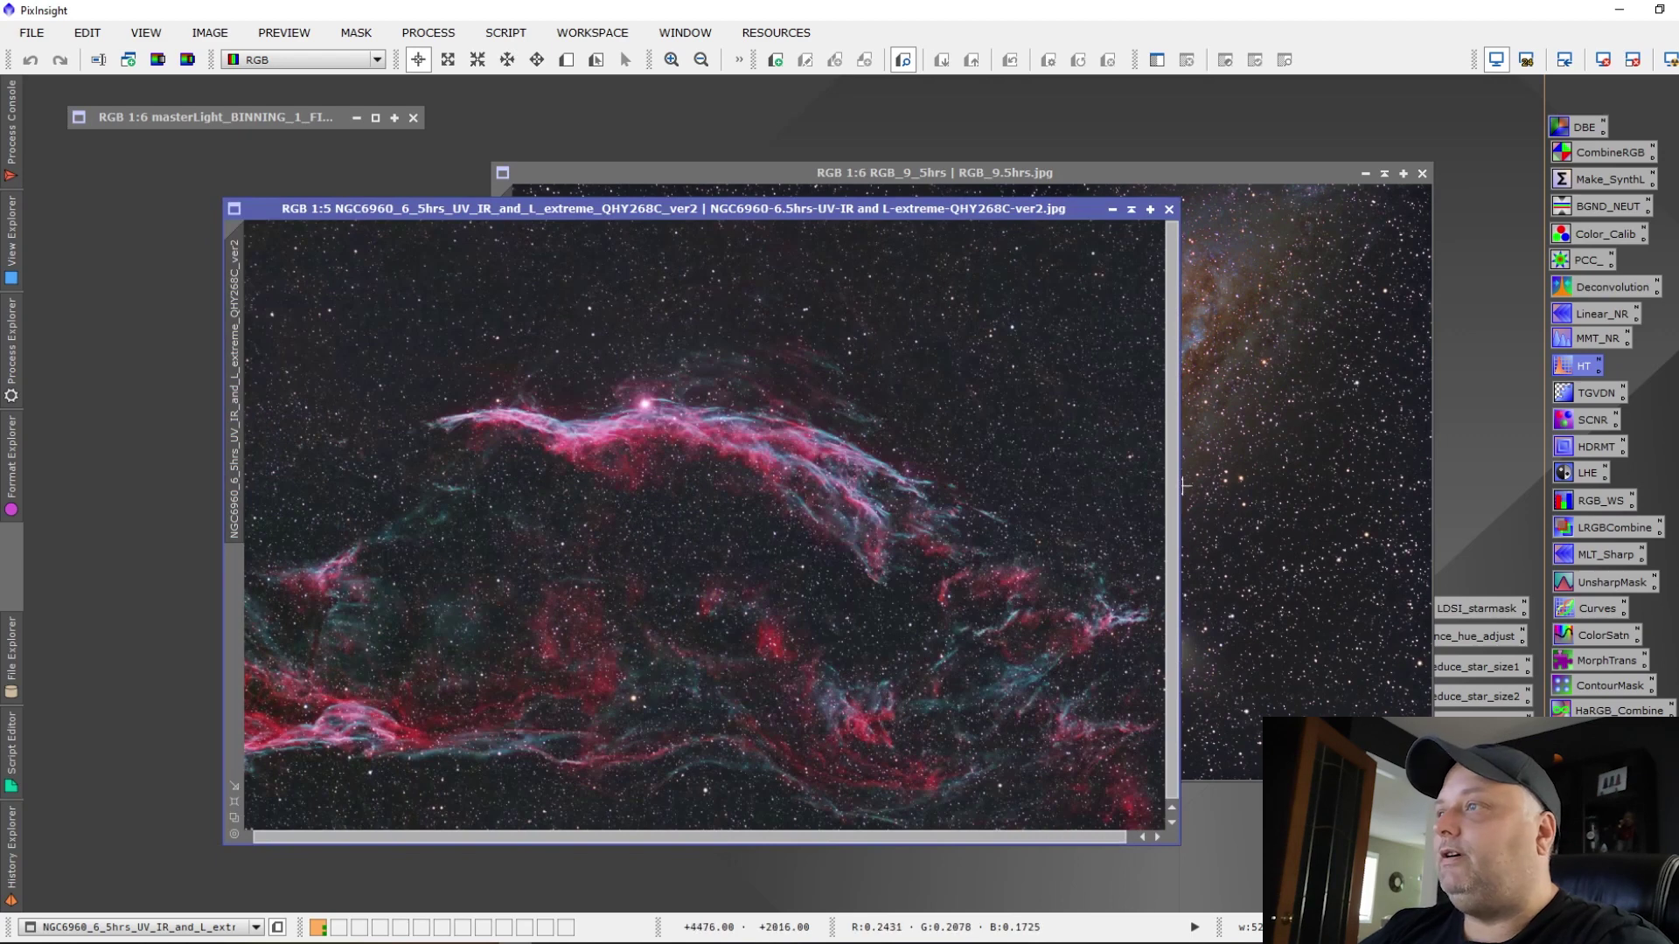
Widen and heighten the 6.5-hour NGC6960 composite window and zoom in to 1:1
left_click_drag(1180, 490, 1224, 489)
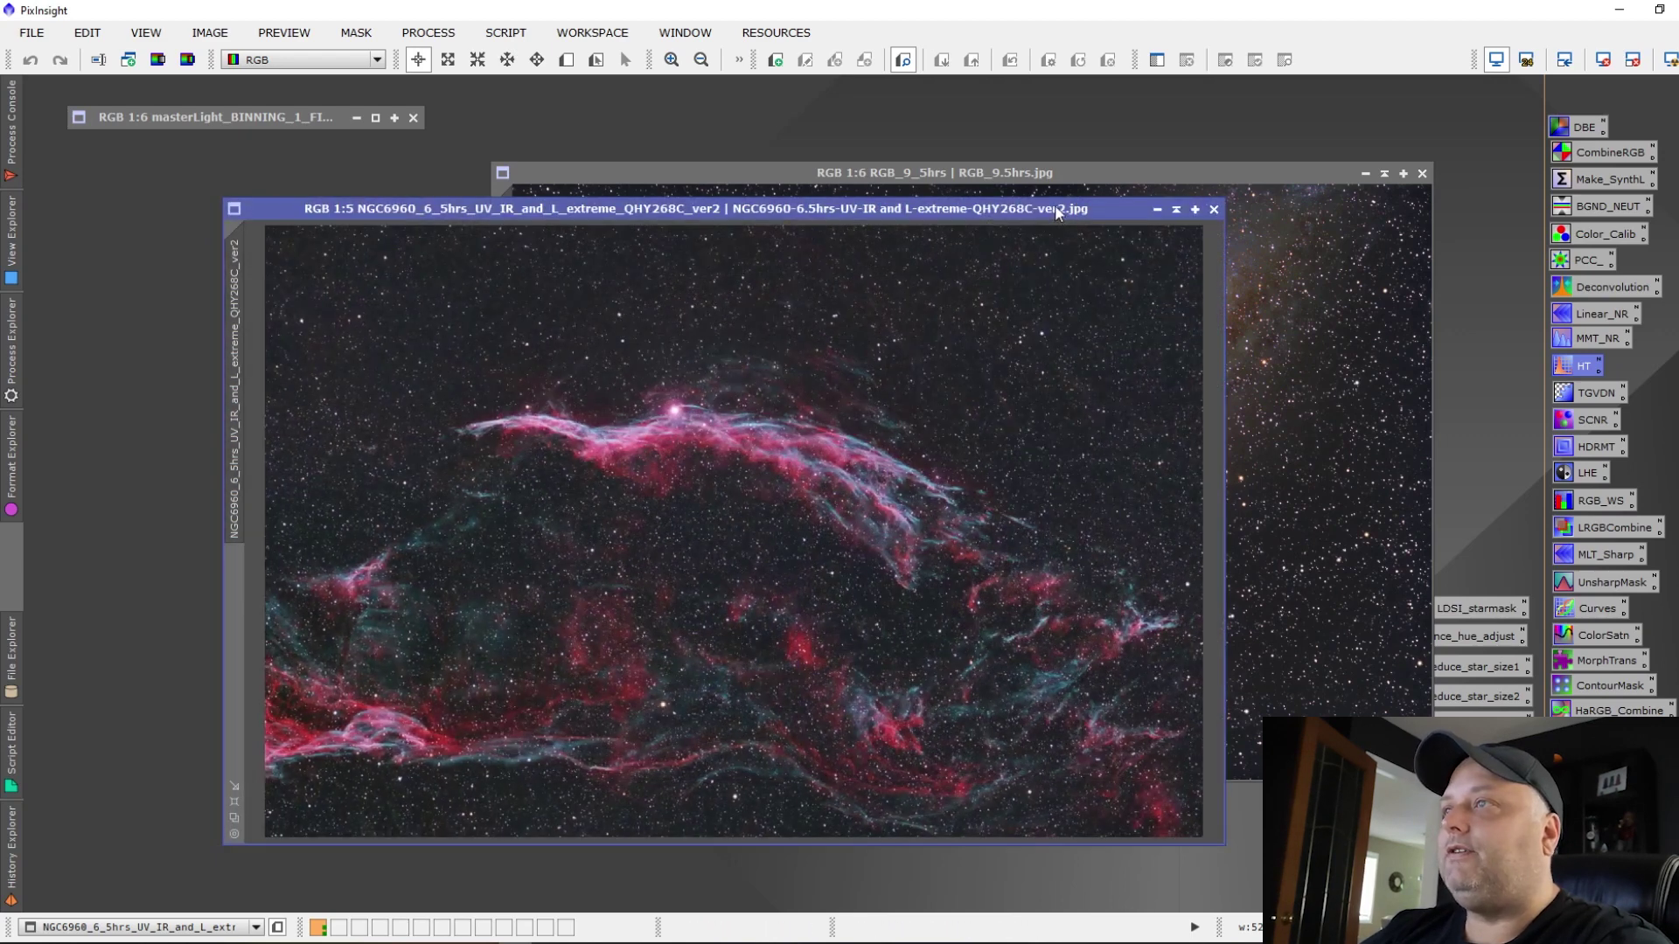
left_click_drag(1058, 201, 1073, 106)
scroll(871, 326, "up", 1)
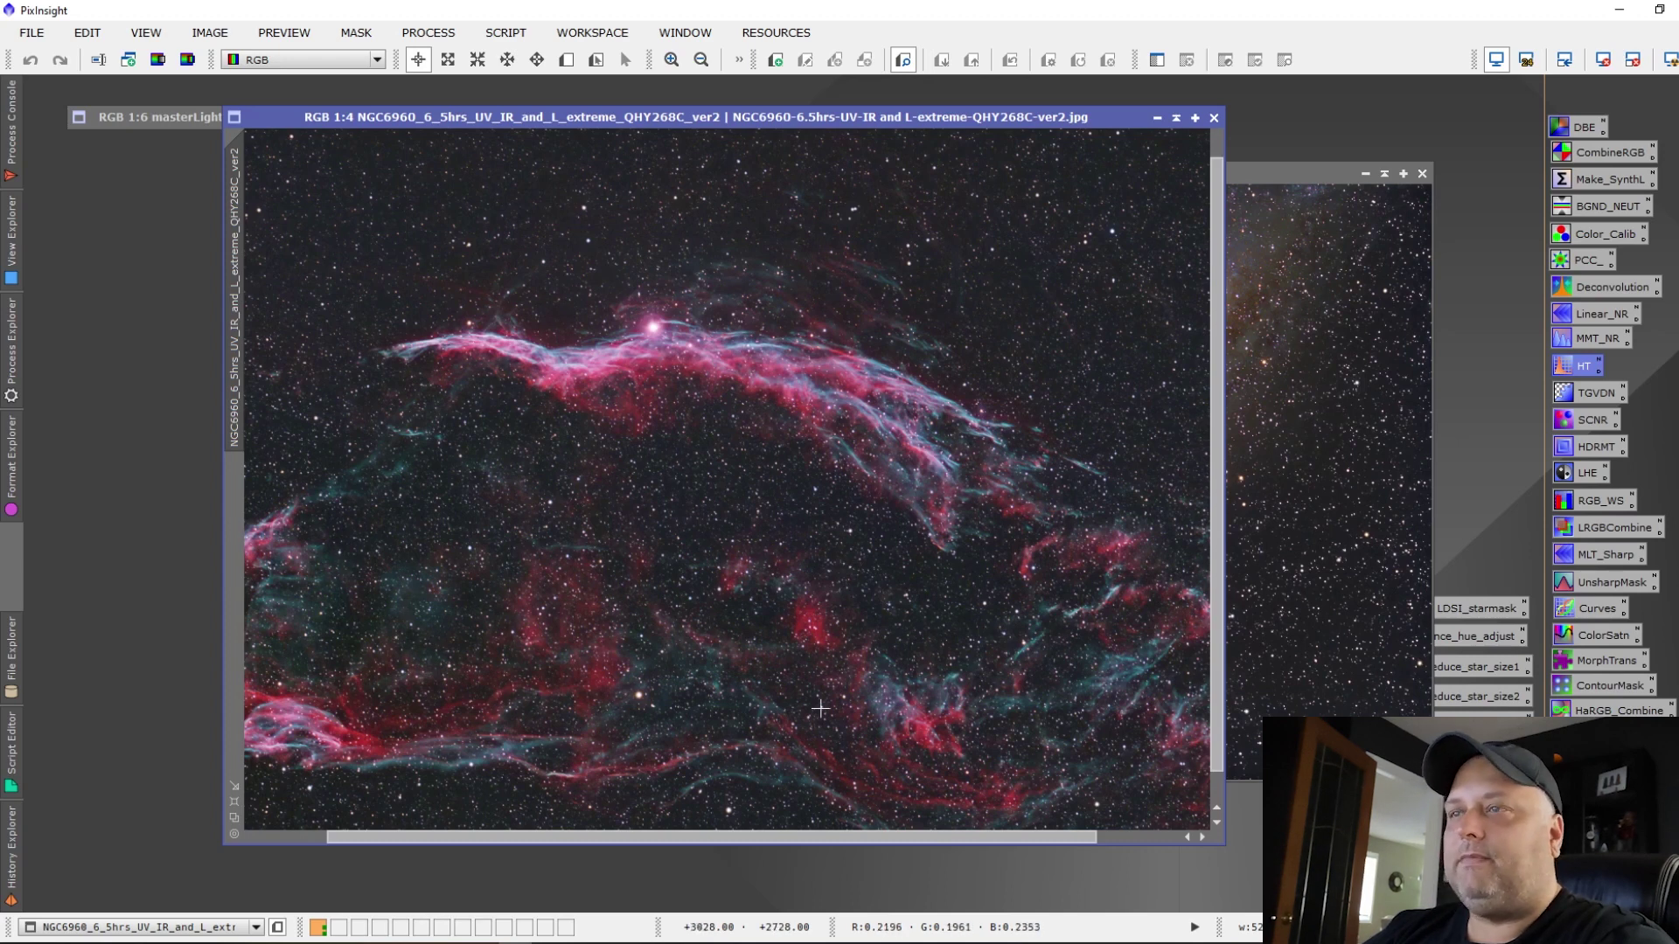
scroll(687, 391, "up", 2)
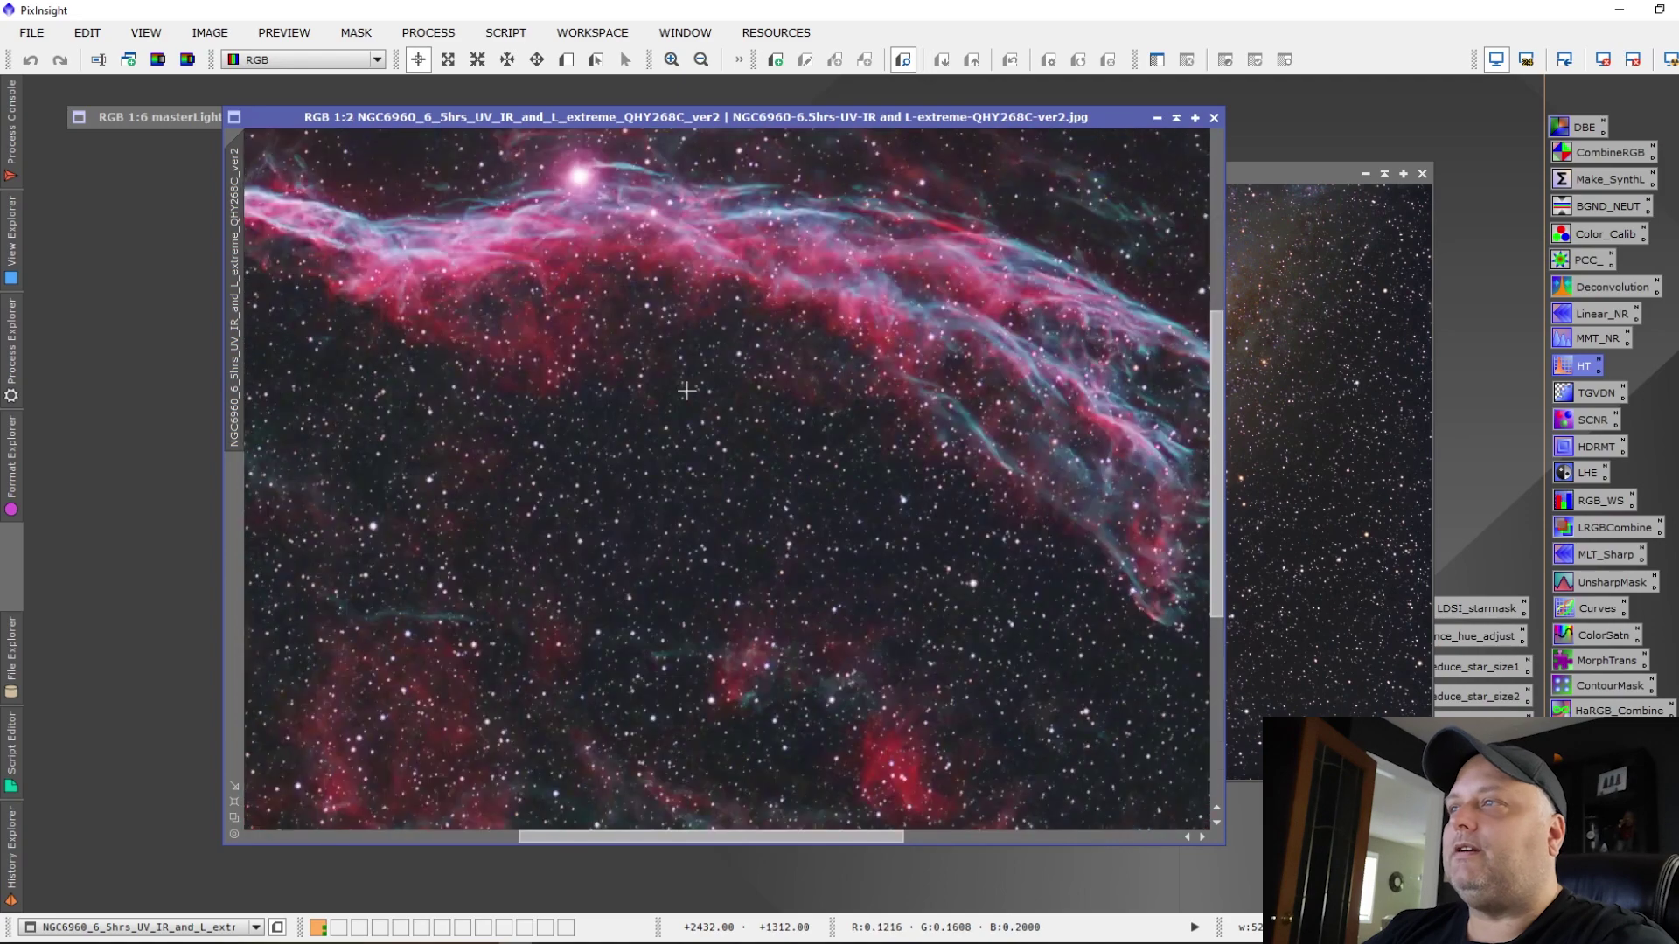
scroll(1212, 407, "up", 2)
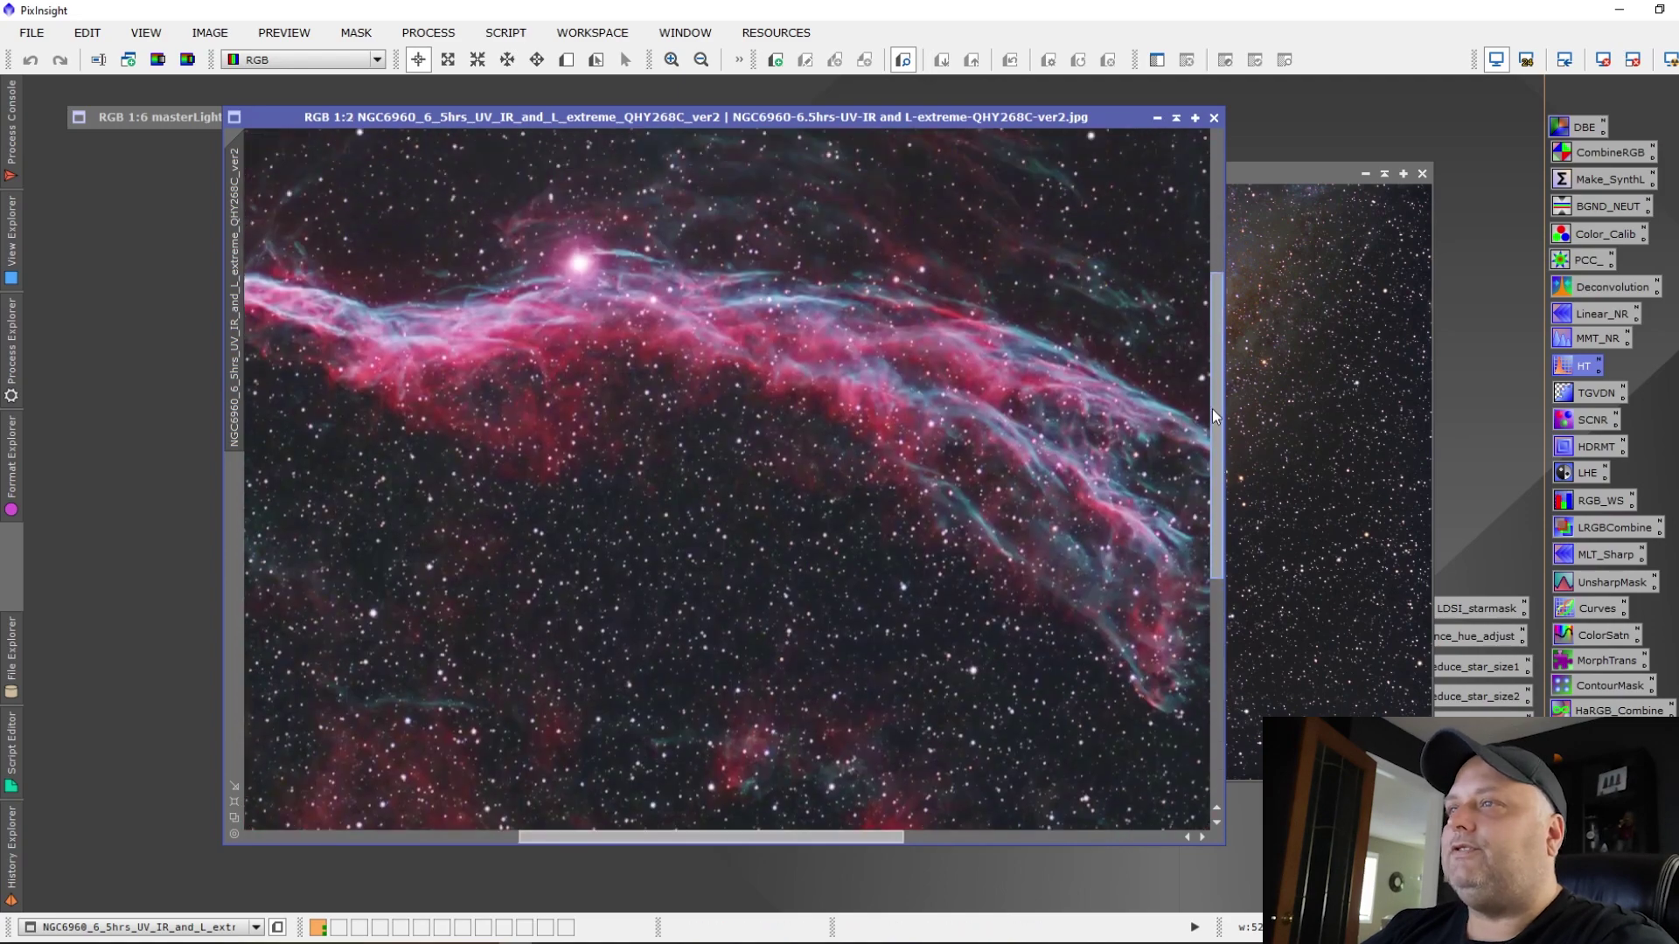
scroll(1198, 411, "up", 1)
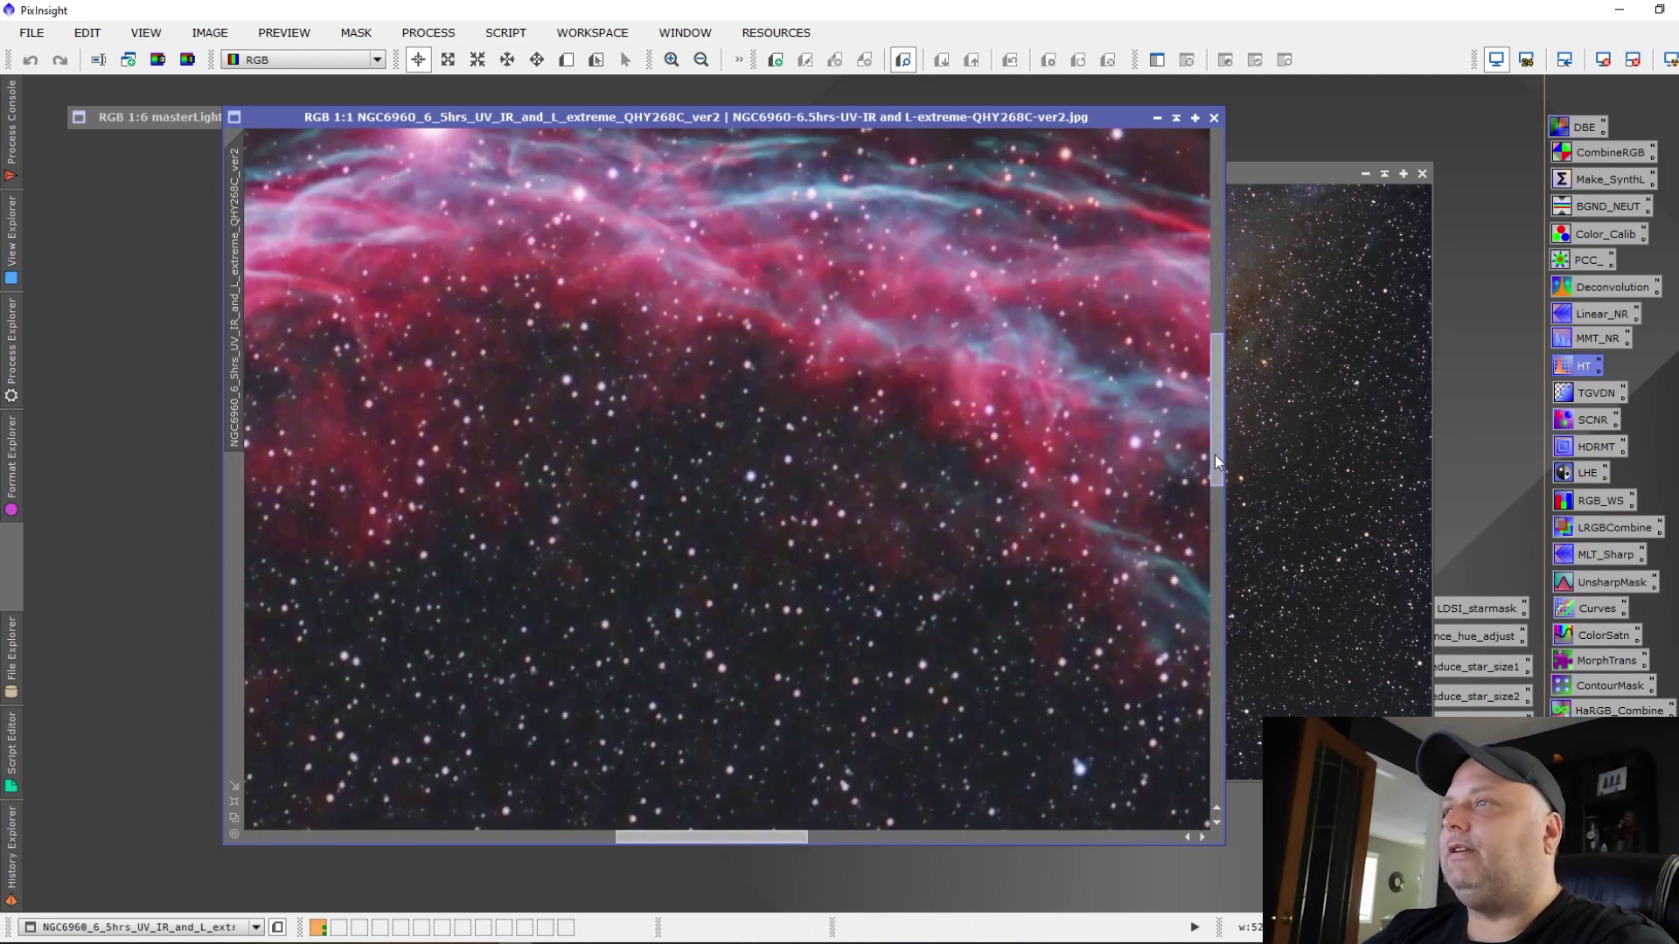
scroll(1217, 437, "up", 2)
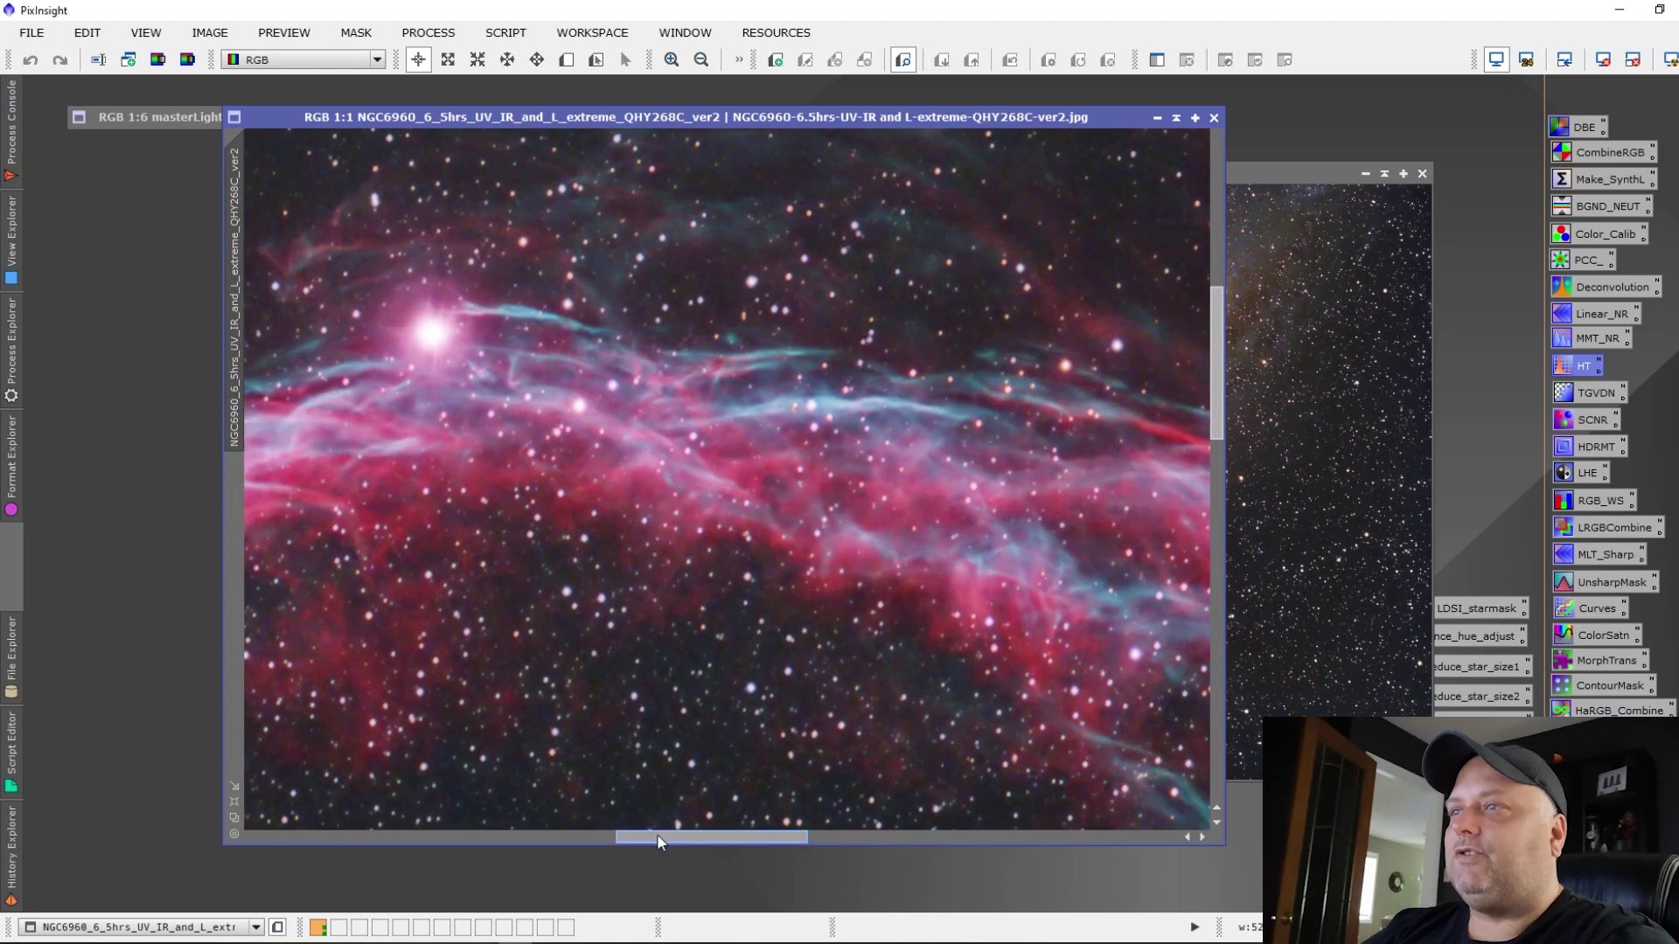
Pan across the composite's detail, zoom back to 1:5, and bring up the NGC6960 Nebula_LIGHT folder
left_click_drag(657, 837, 783, 837)
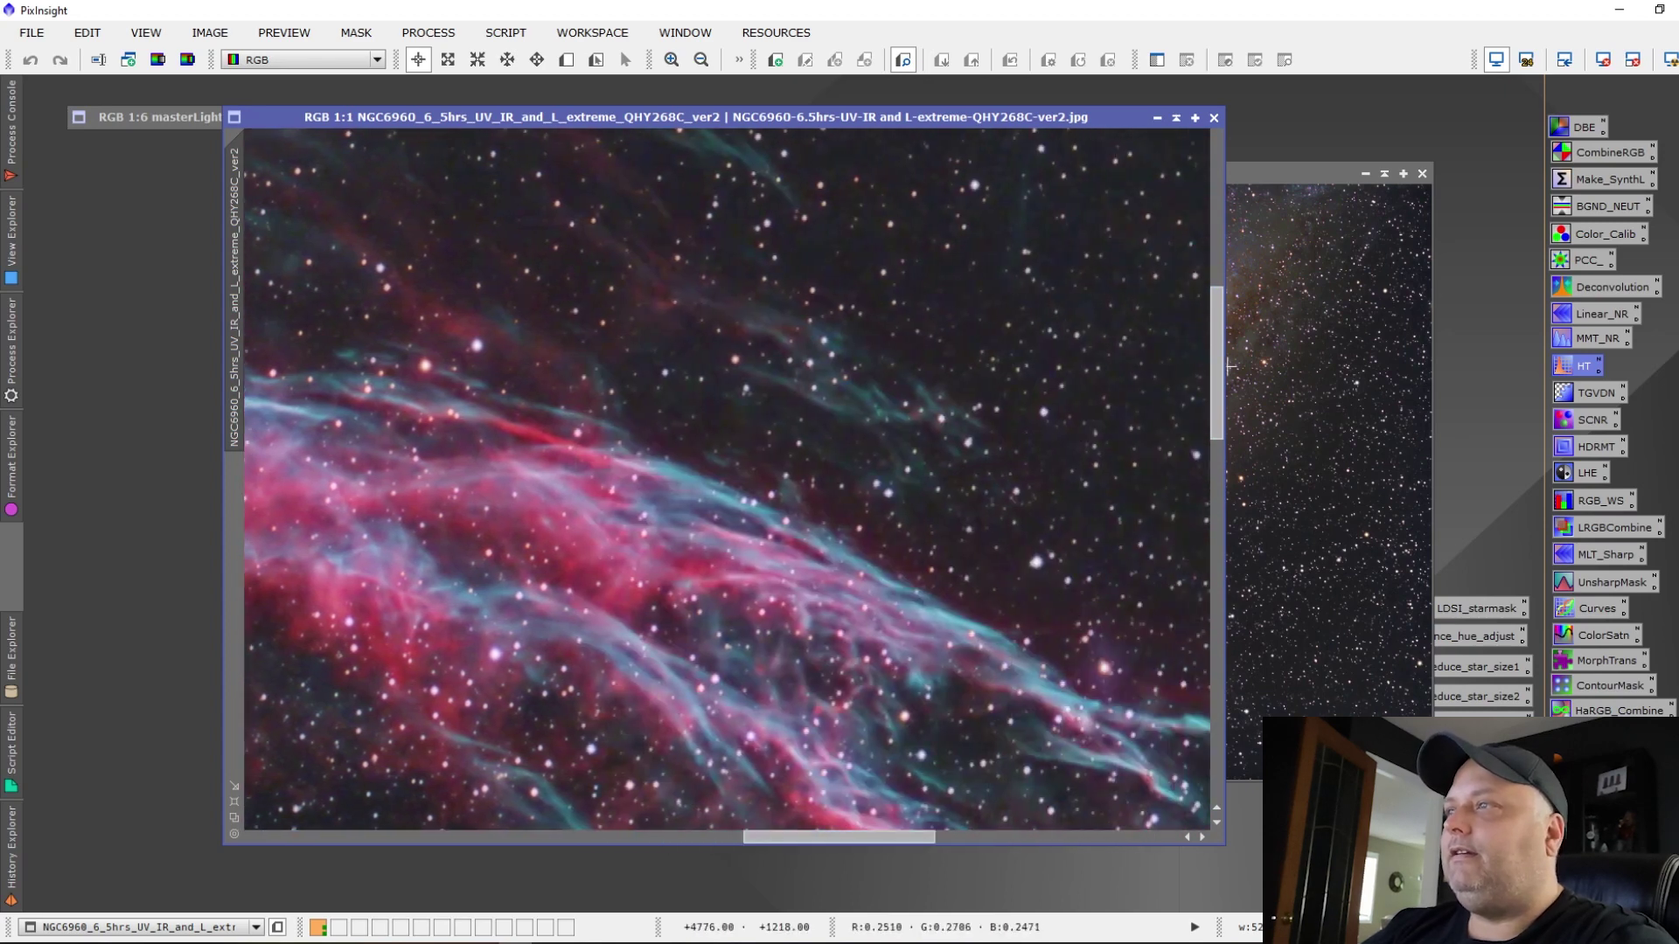
left_click_drag(1214, 365, 1203, 430)
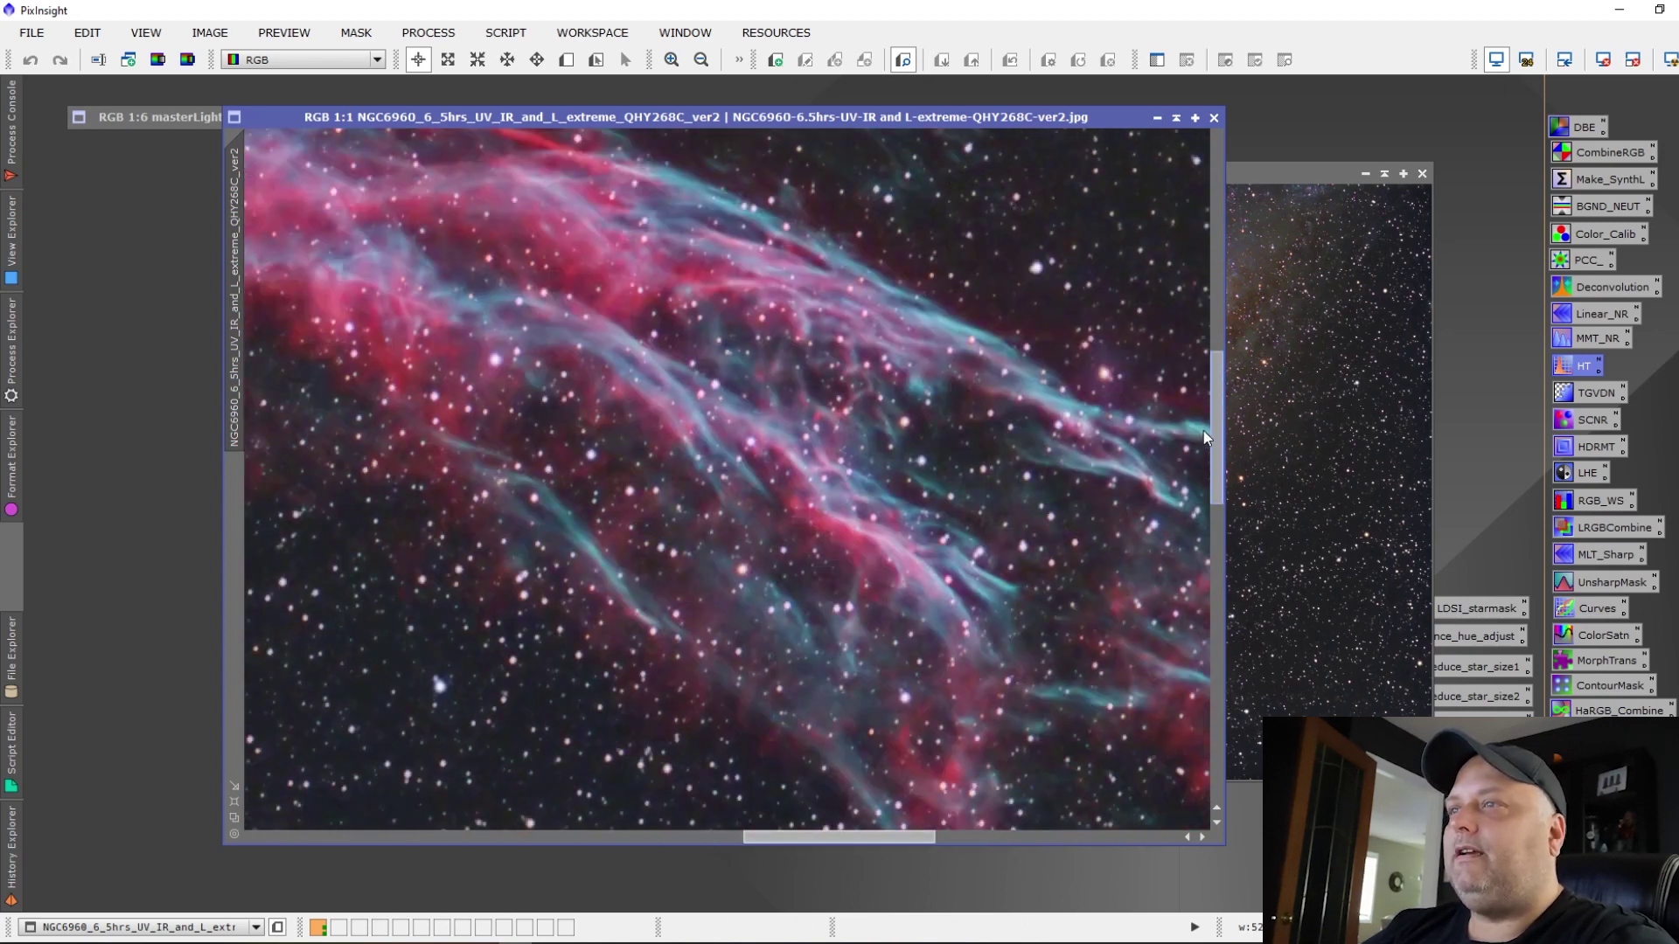
scroll(1203, 430, "down", 1)
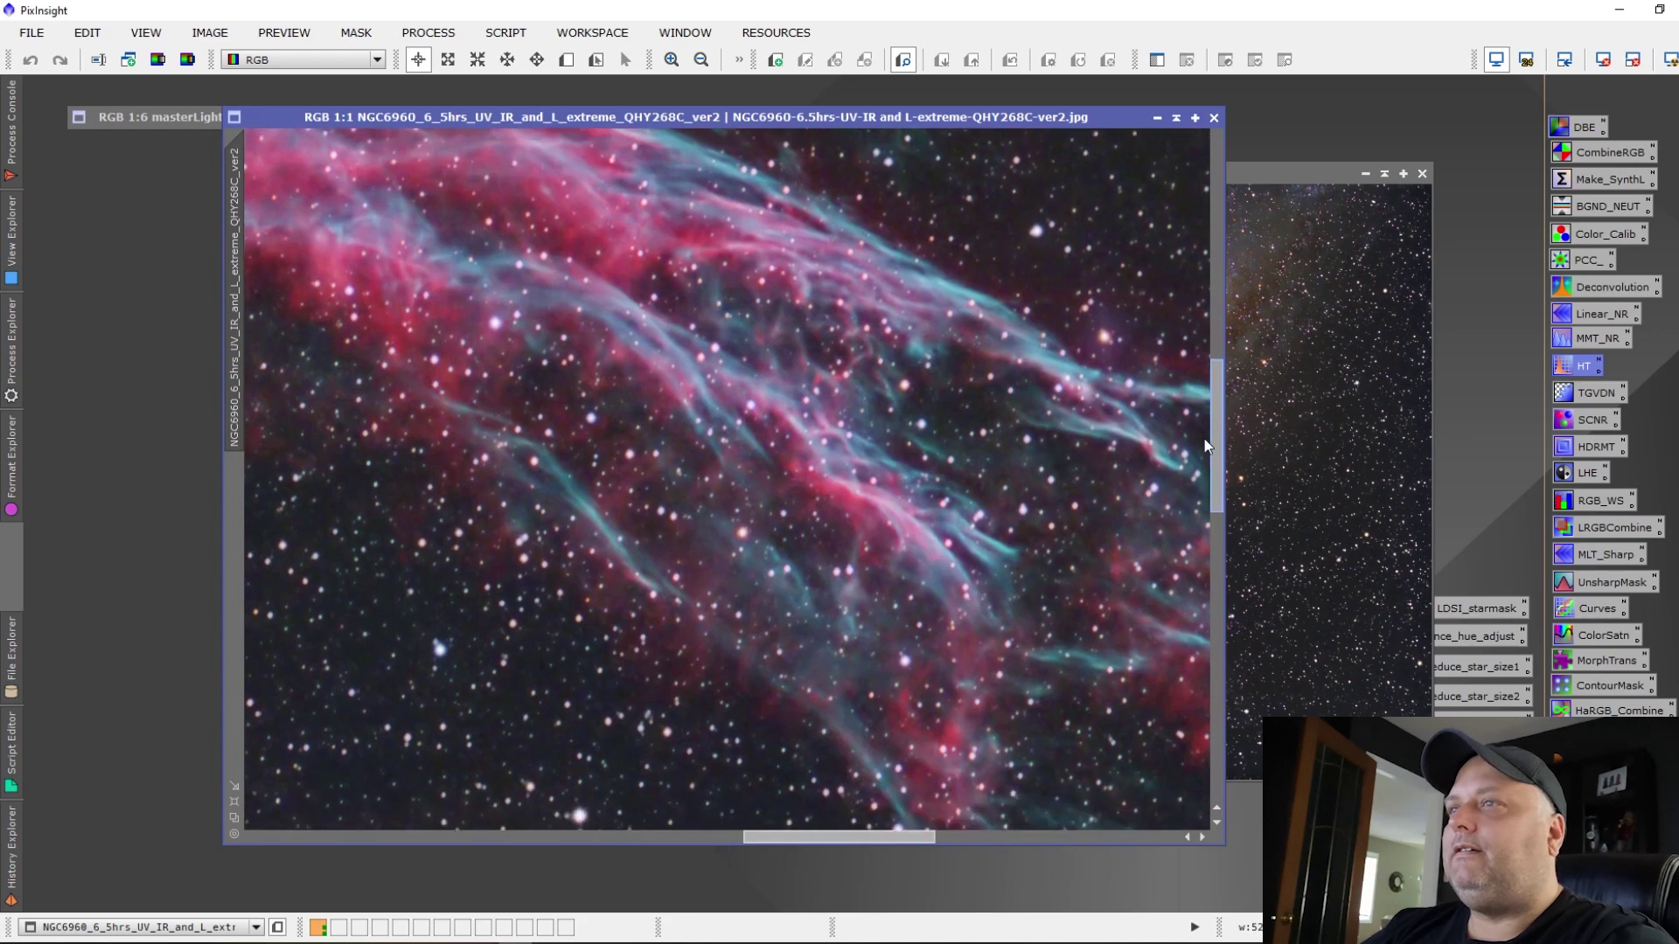
scroll(878, 461, "down", 3)
scroll(878, 461, "down", 1)
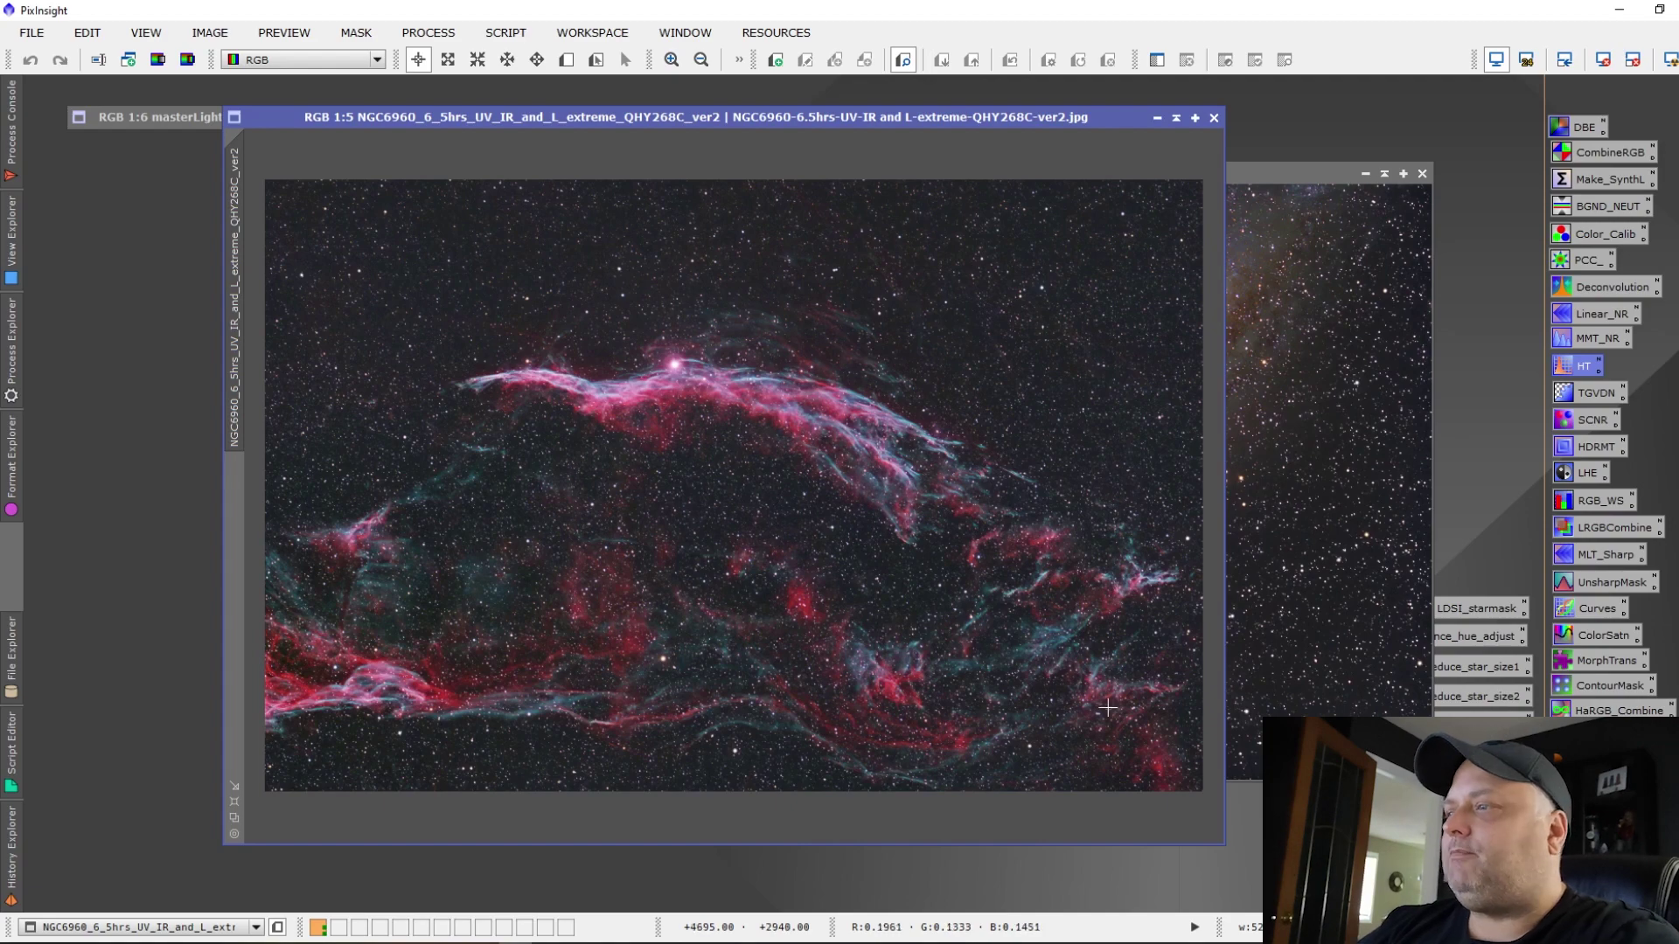
left_click(1205, 884)
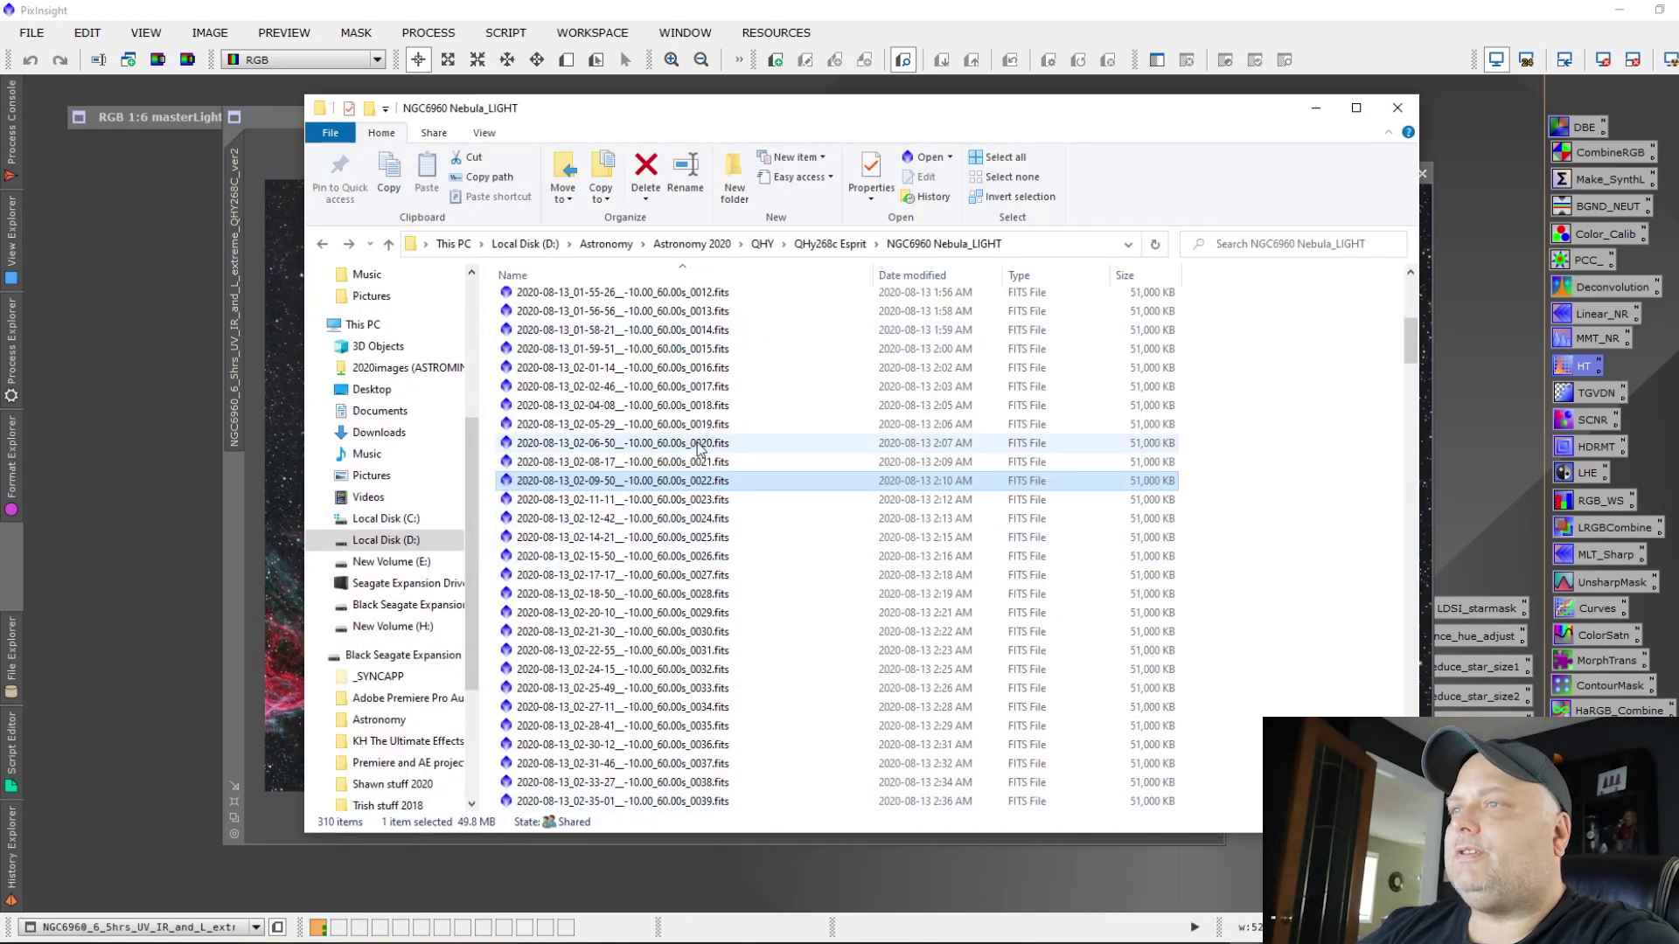
Open light frame _0022.fits in PixInsight and auto-stretch it with Ctrl+A
left_click_drag(691, 484, 209, 447)
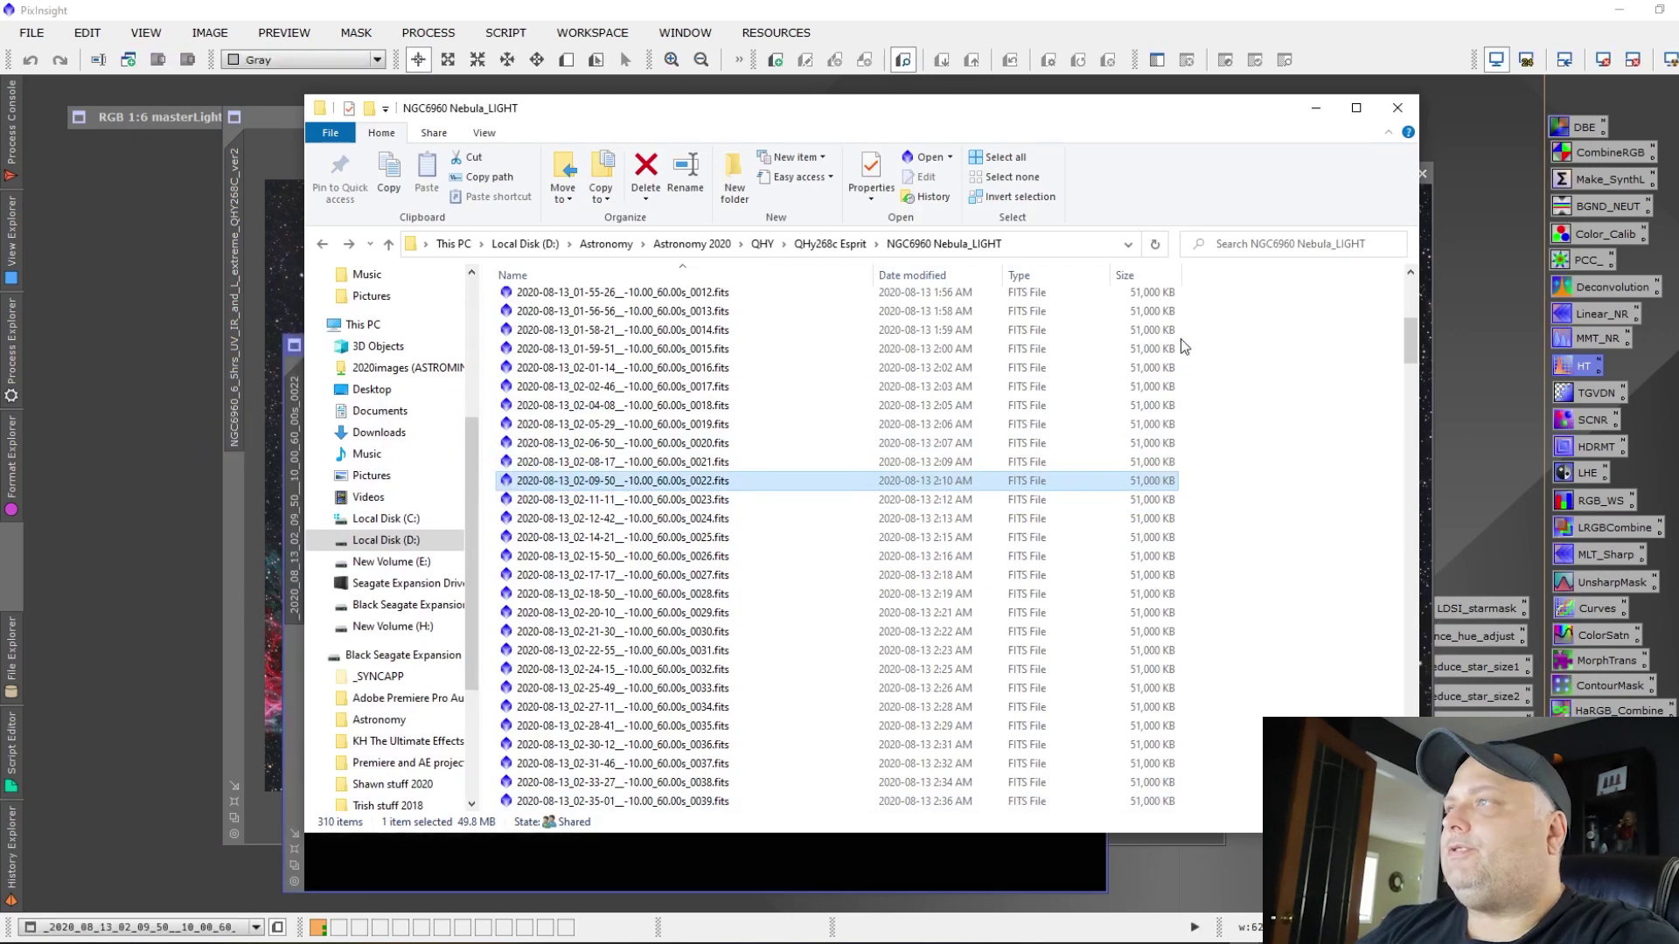
left_click(1315, 107)
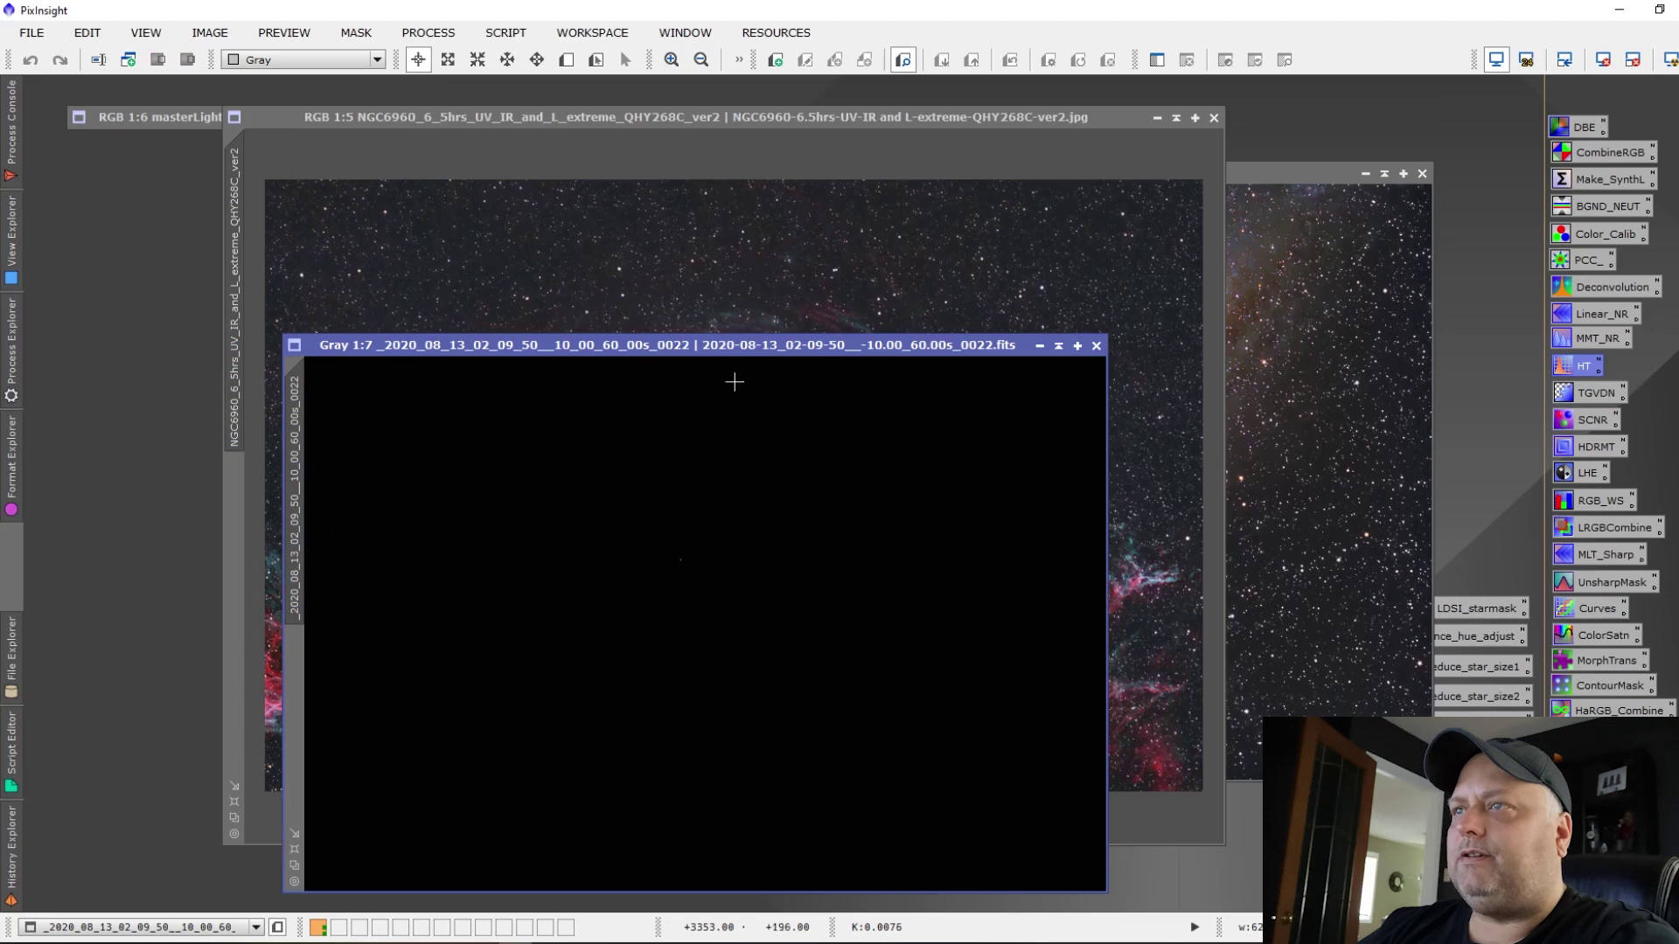
left_click_drag(823, 329, 846, 238)
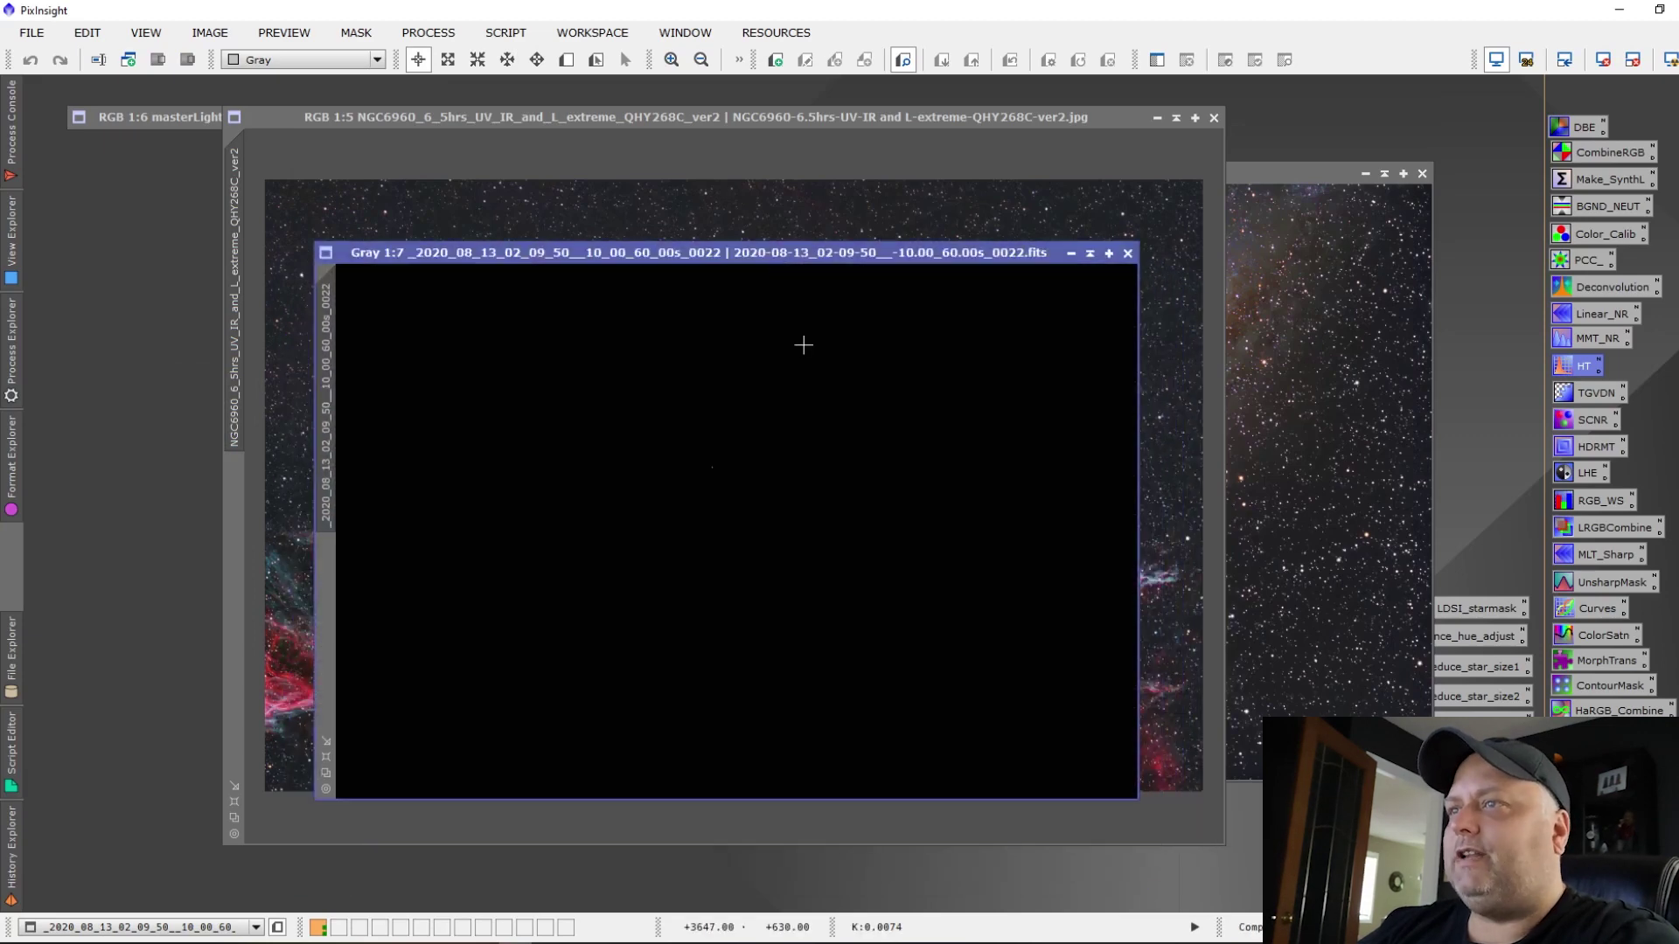
key("ctrl+a")
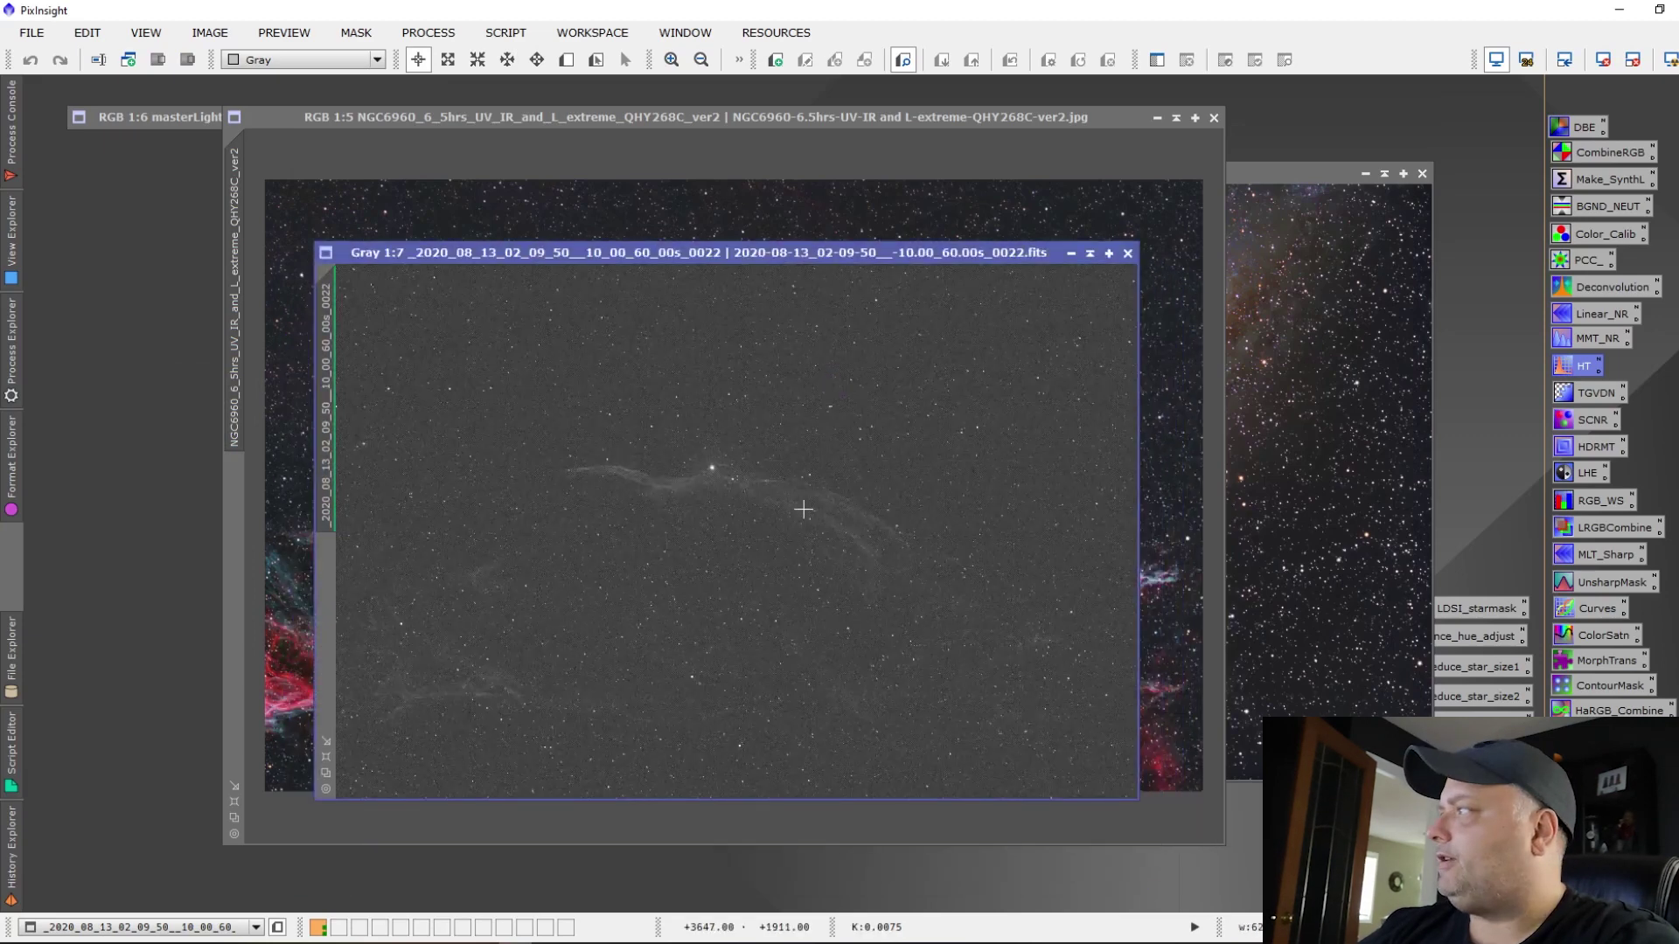
Zoom in and pan across the 0022 sub-frame to inspect its detail
scroll(804, 509, "up", 5)
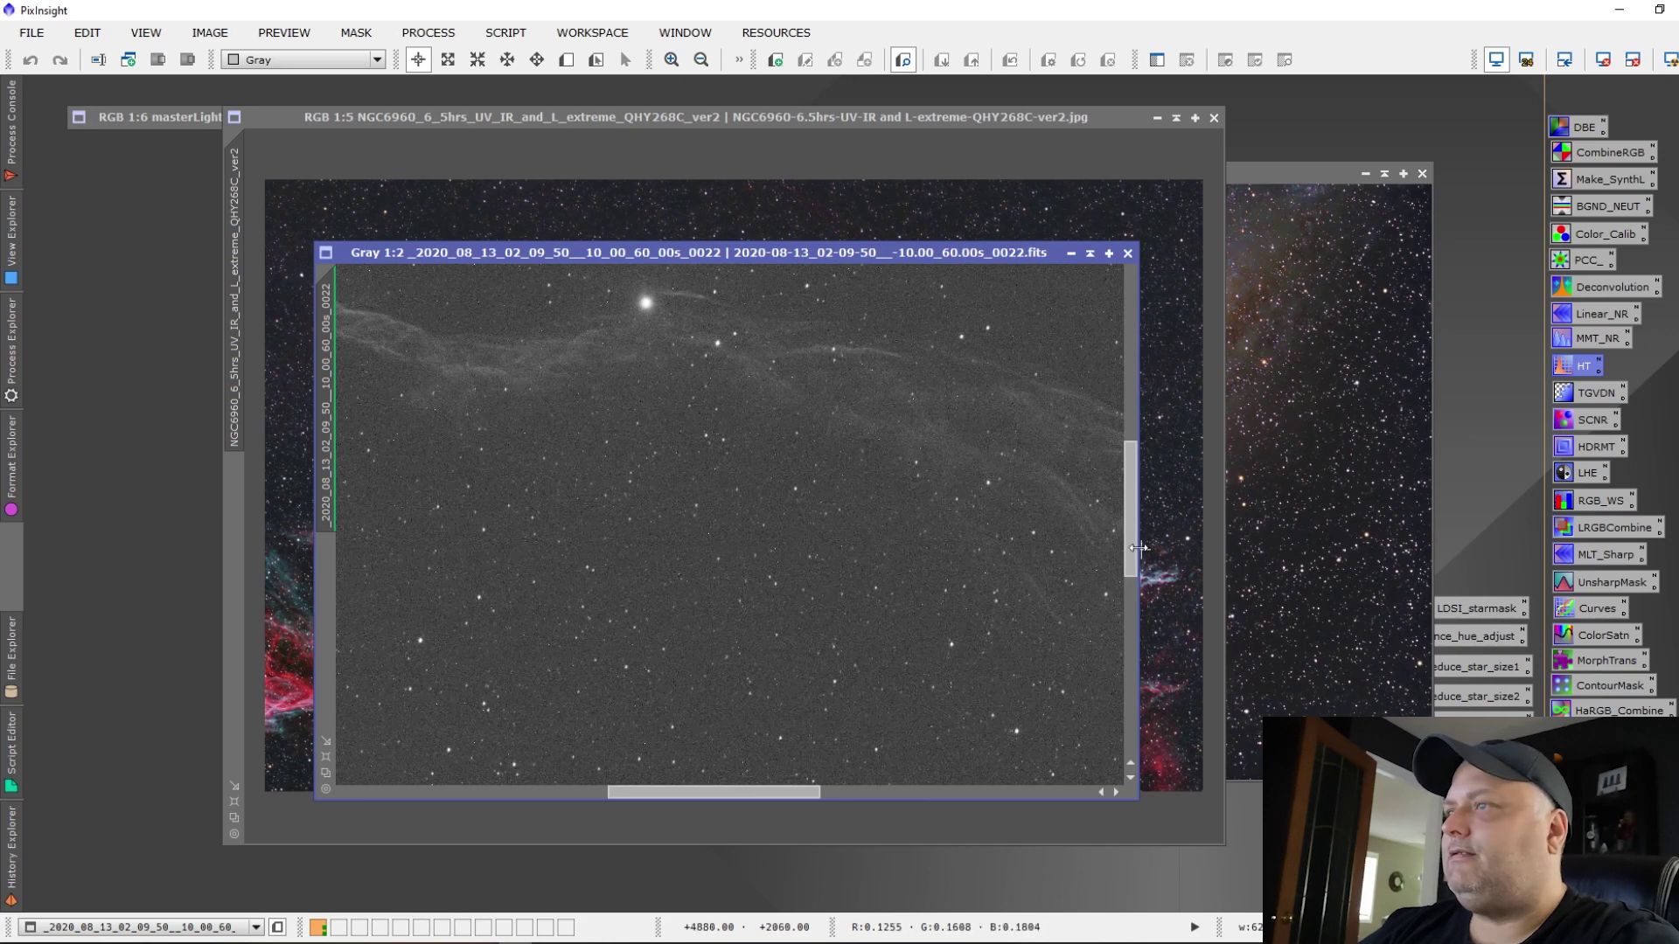
left_click_drag(1130, 553, 1142, 500)
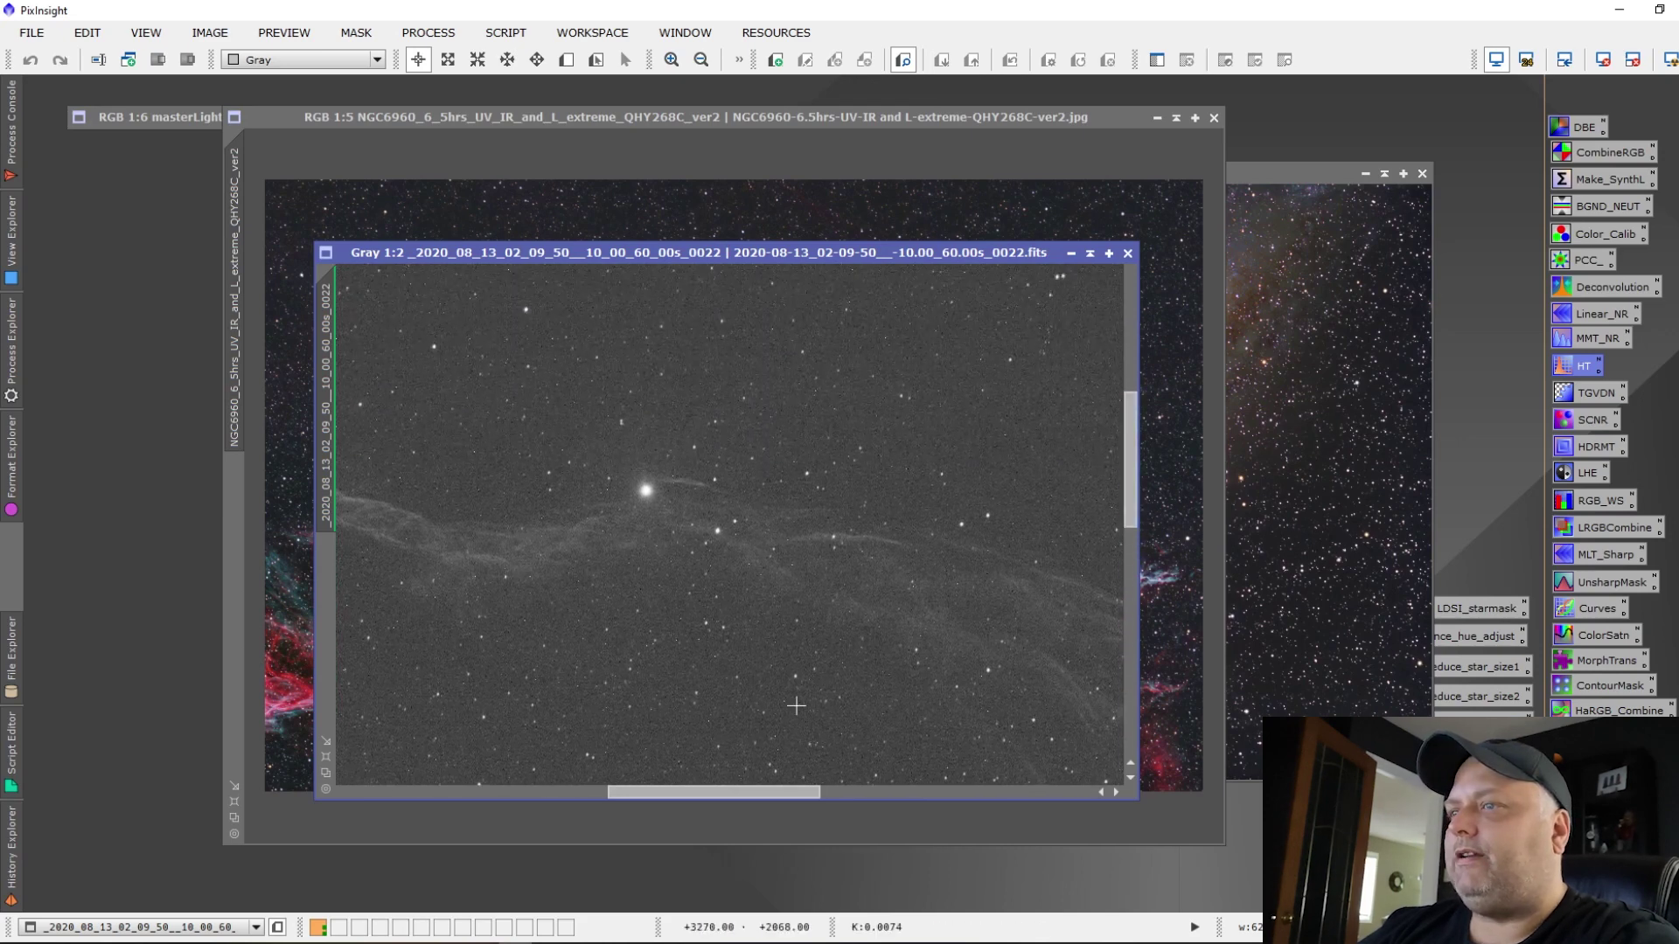
left_click_drag(707, 791, 627, 795)
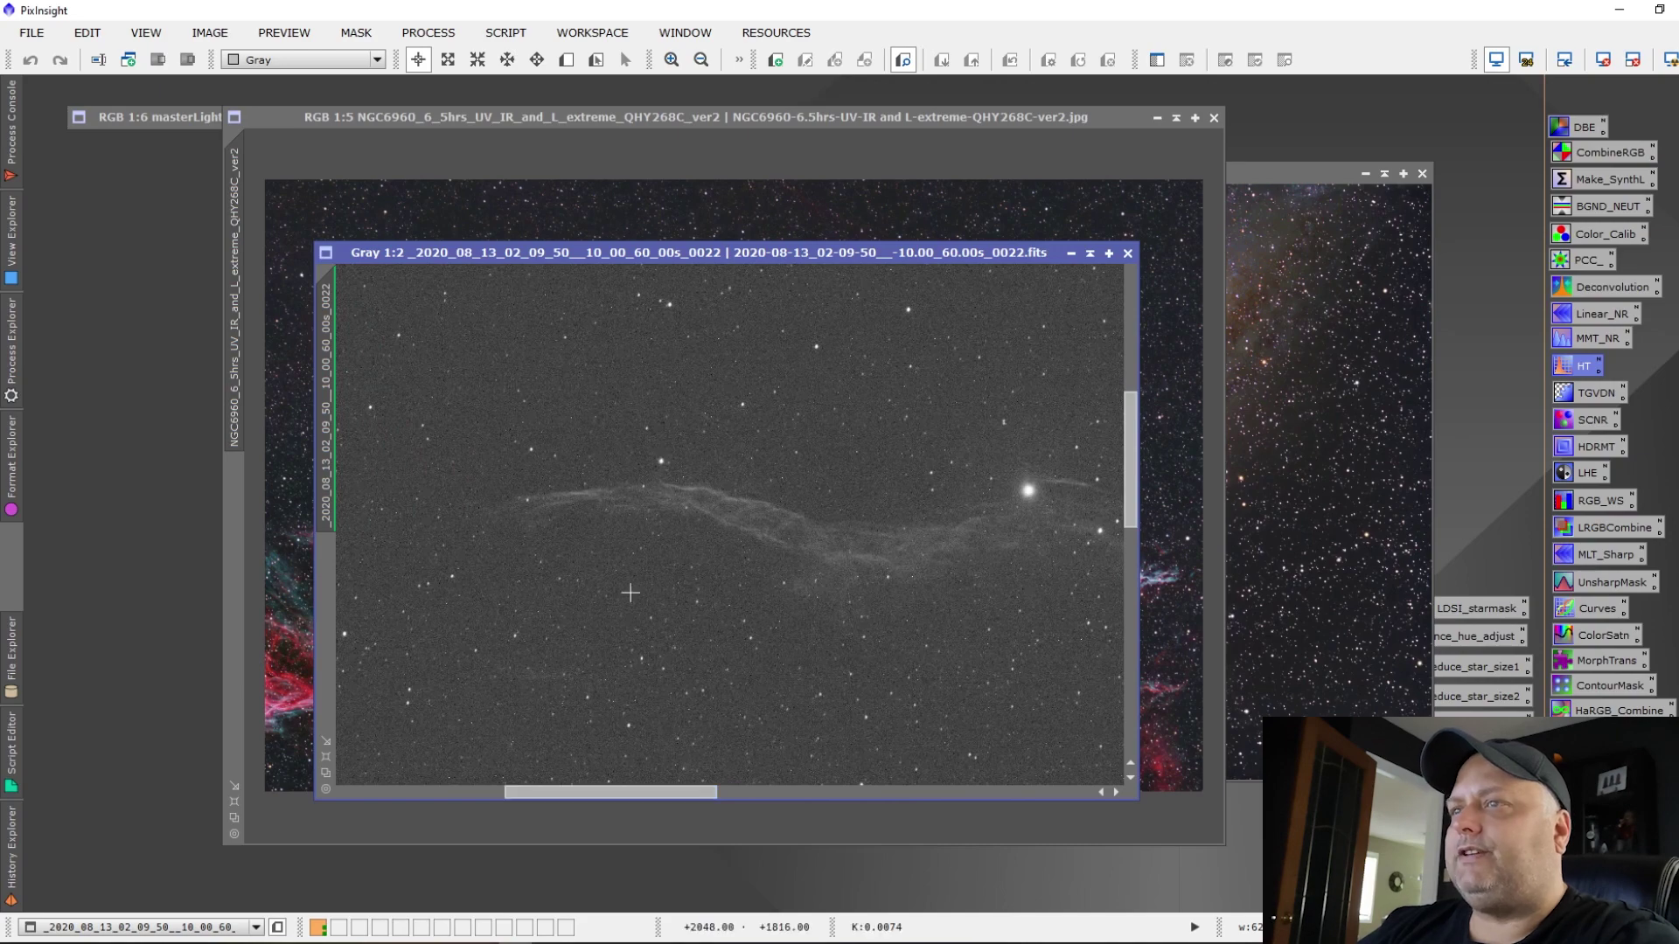
scroll(654, 606, "up", 4)
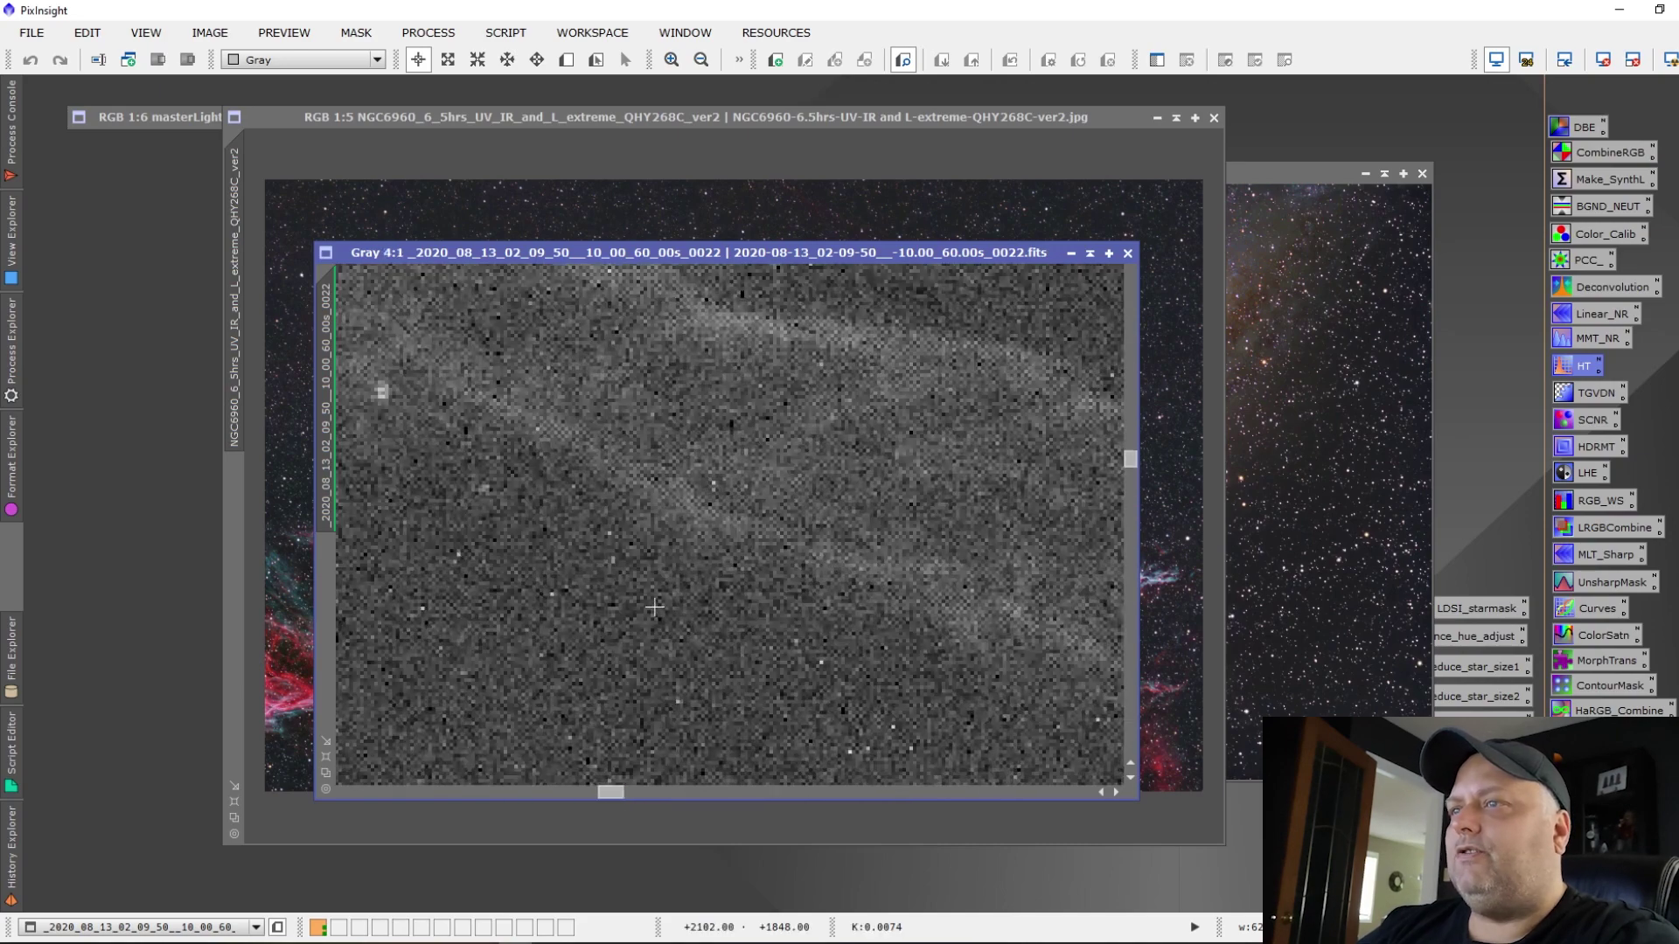
scroll(654, 606, "down", 1)
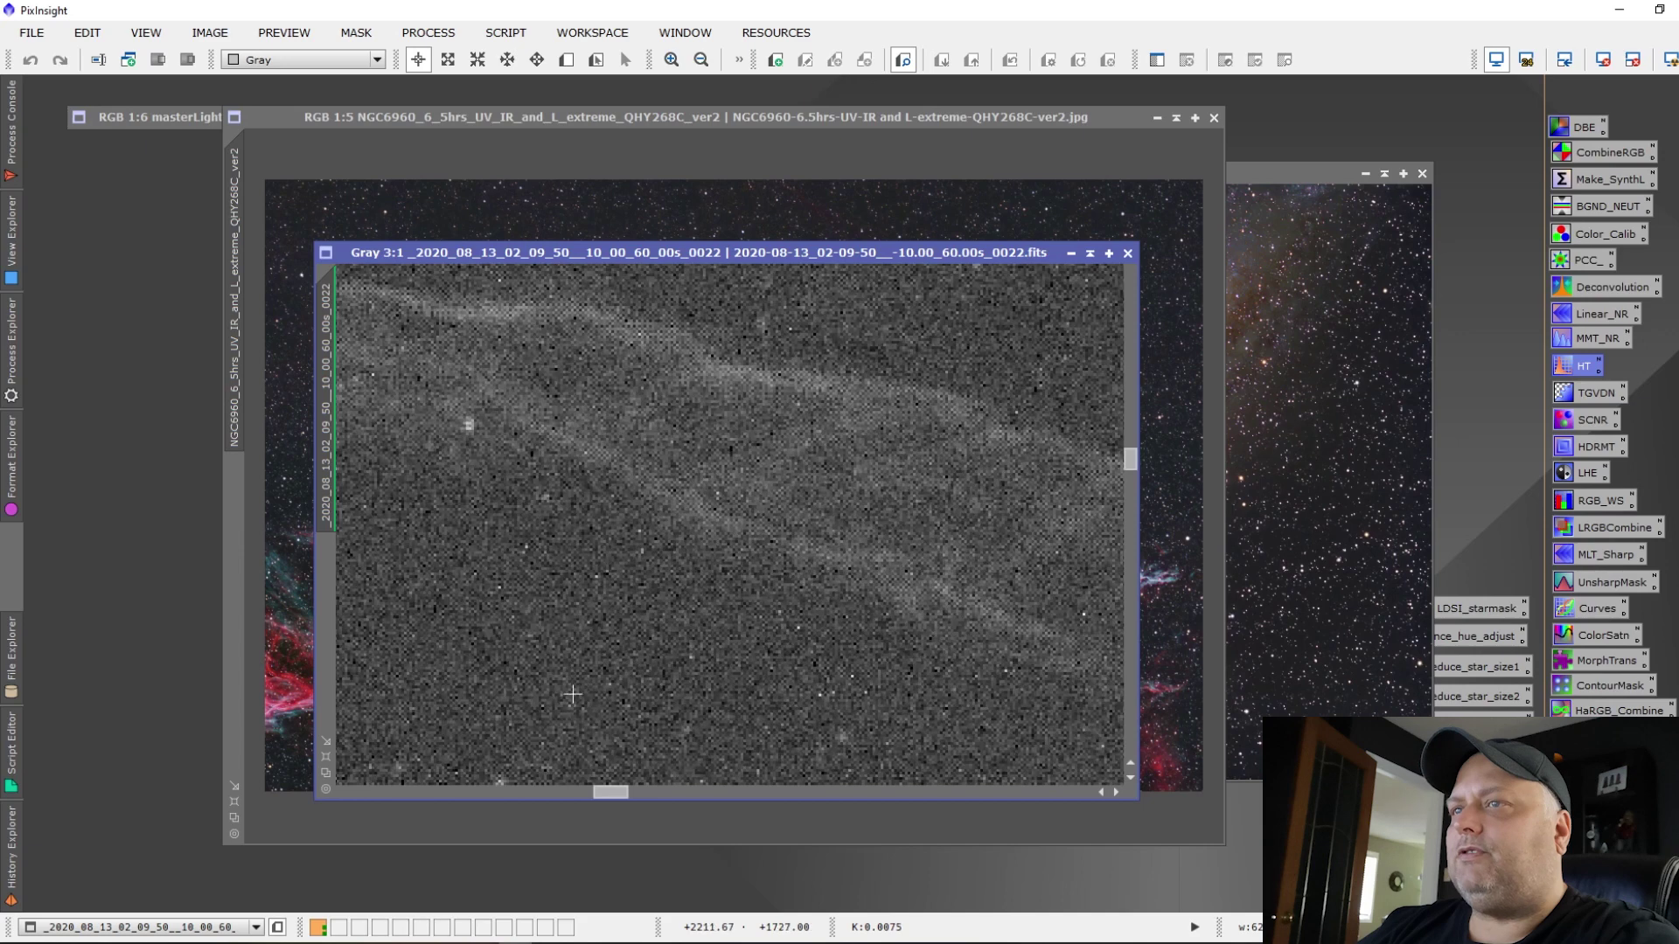
scroll(573, 694, "down", 3)
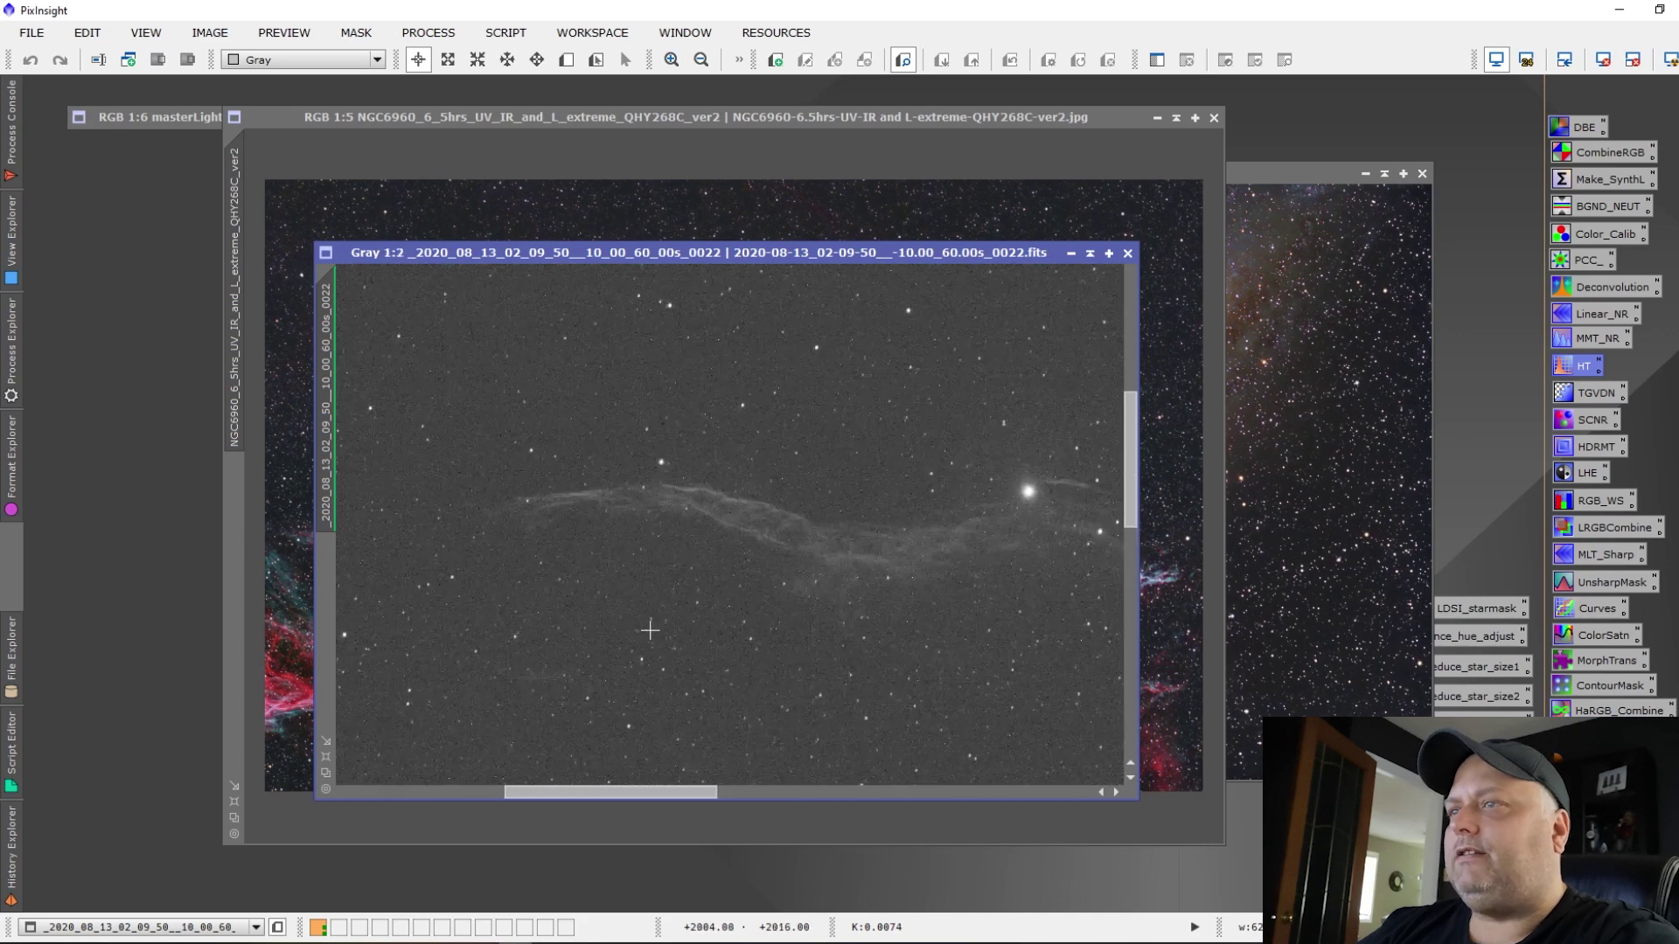
left_click_drag(591, 792, 686, 792)
Pan further, zoom back out, and close the grey 2020-08-13 sub-frame
scroll(653, 593, "up", 2)
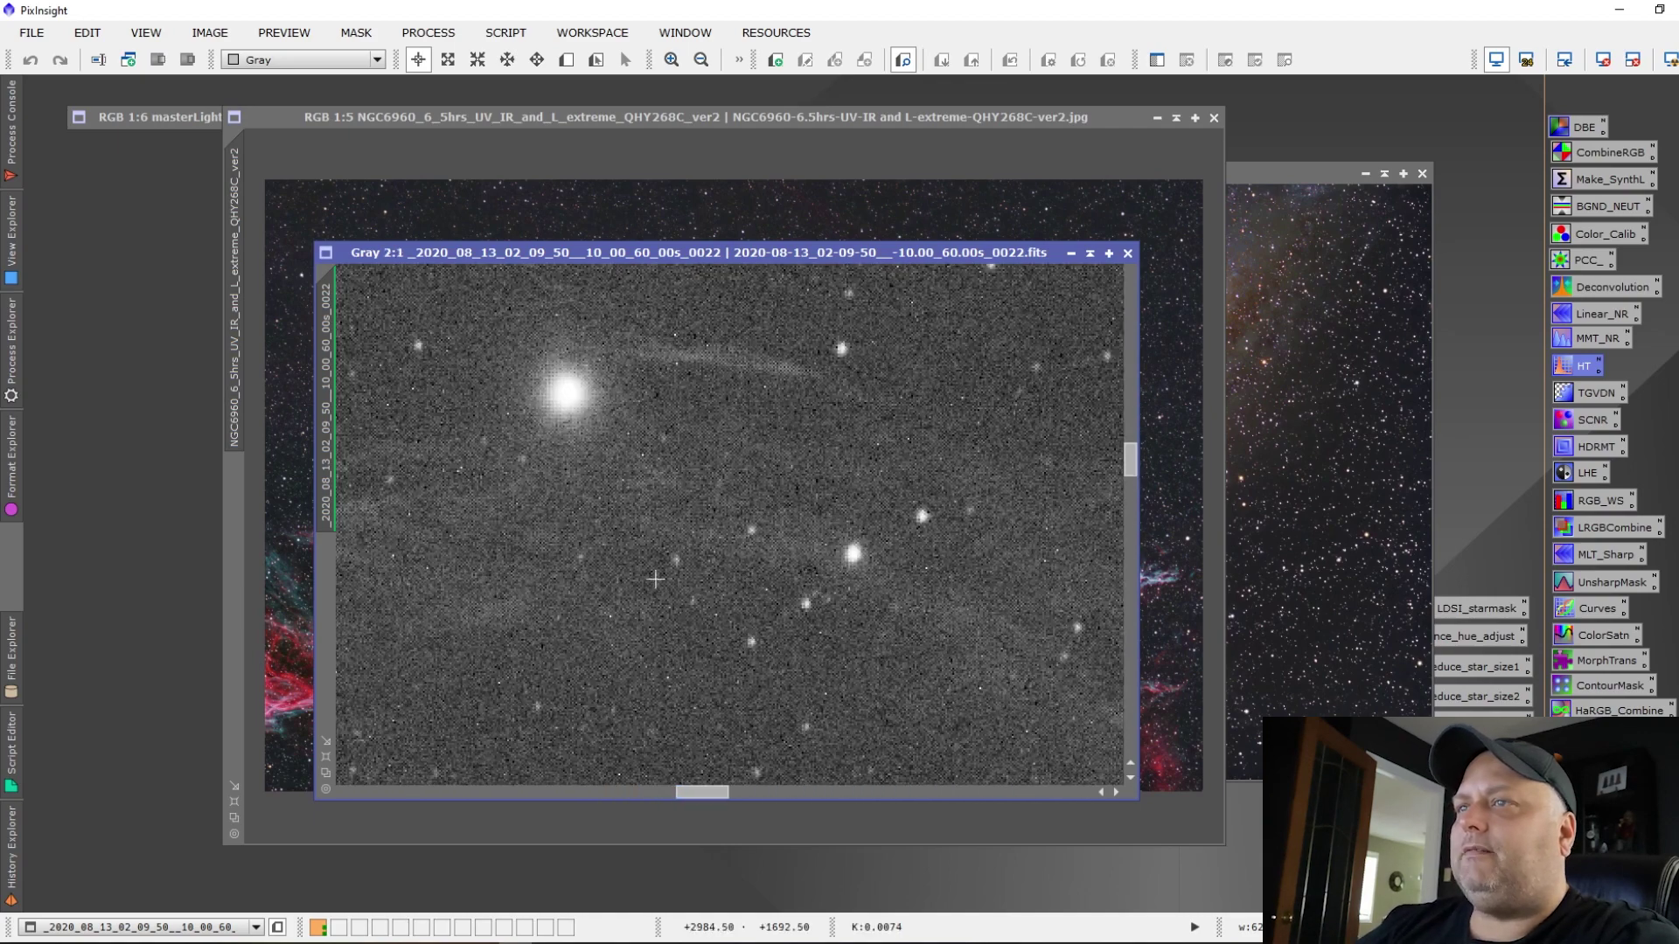
left_click_drag(1128, 472, 1130, 453)
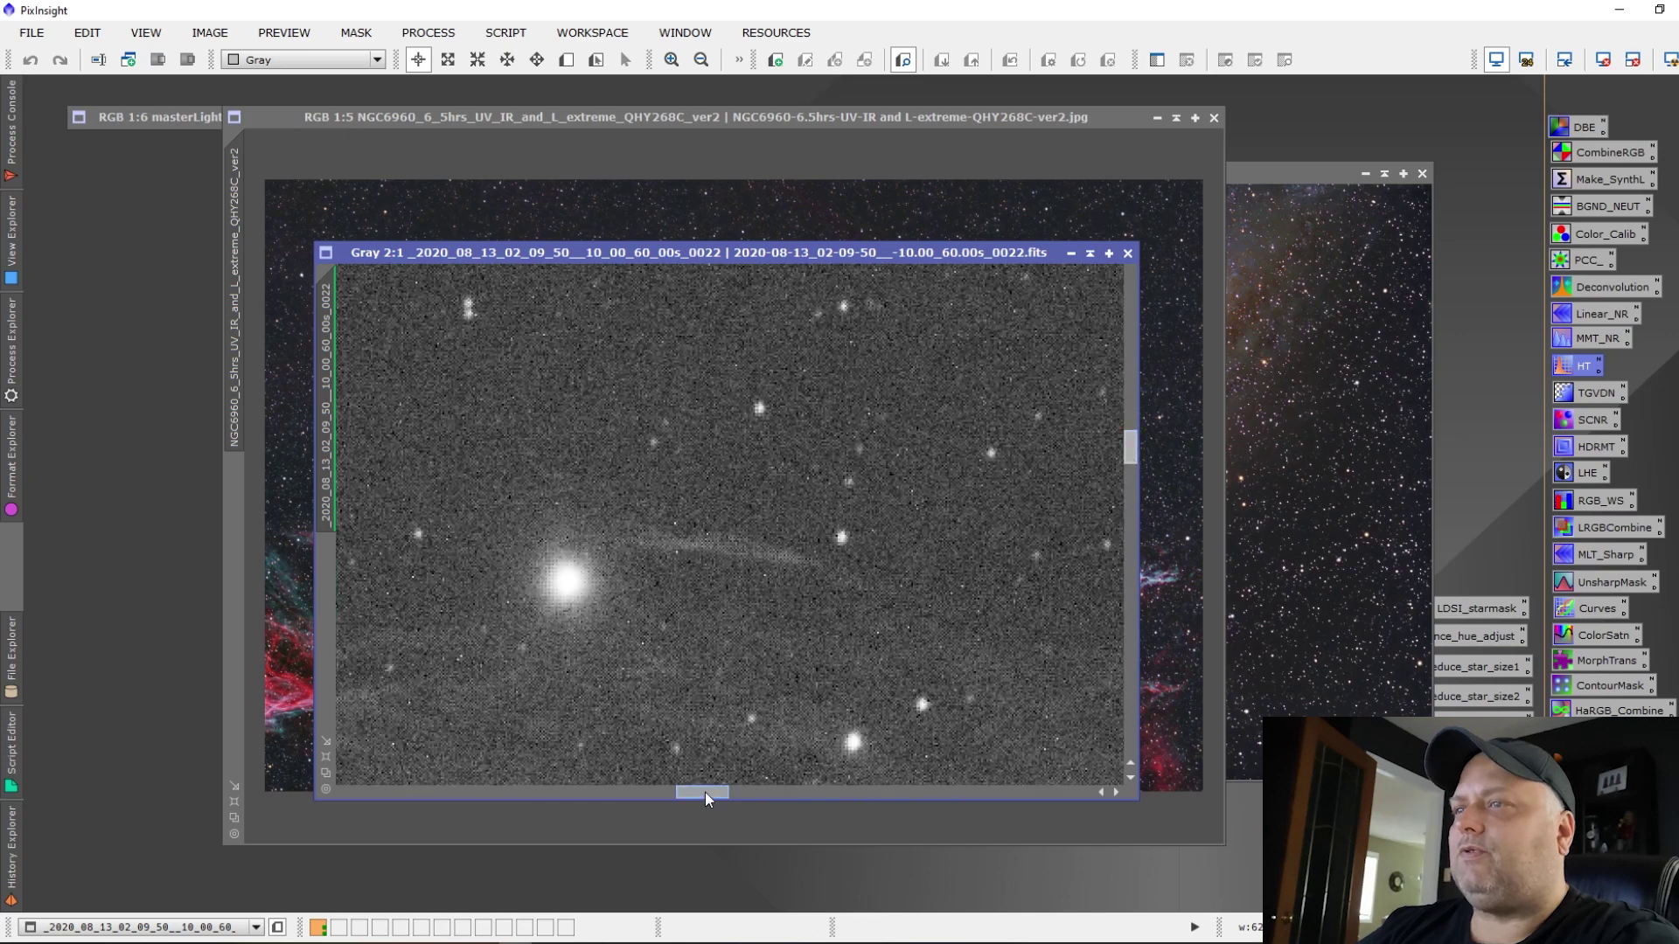
left_click_drag(705, 792, 696, 791)
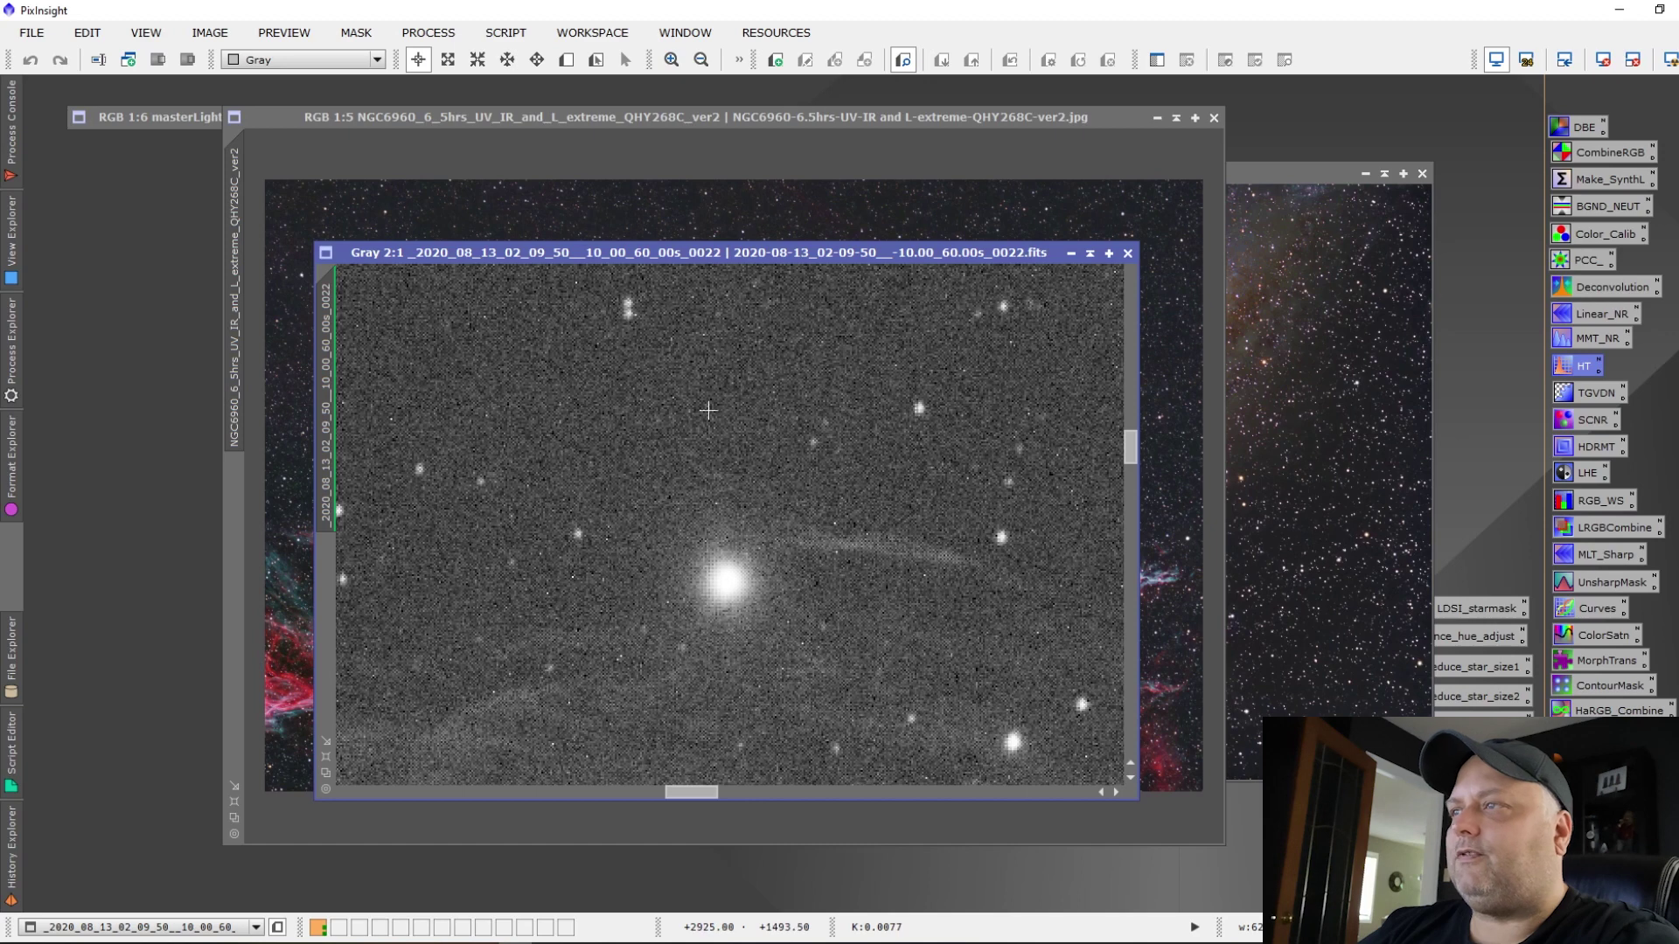
scroll(958, 518, "down", 2)
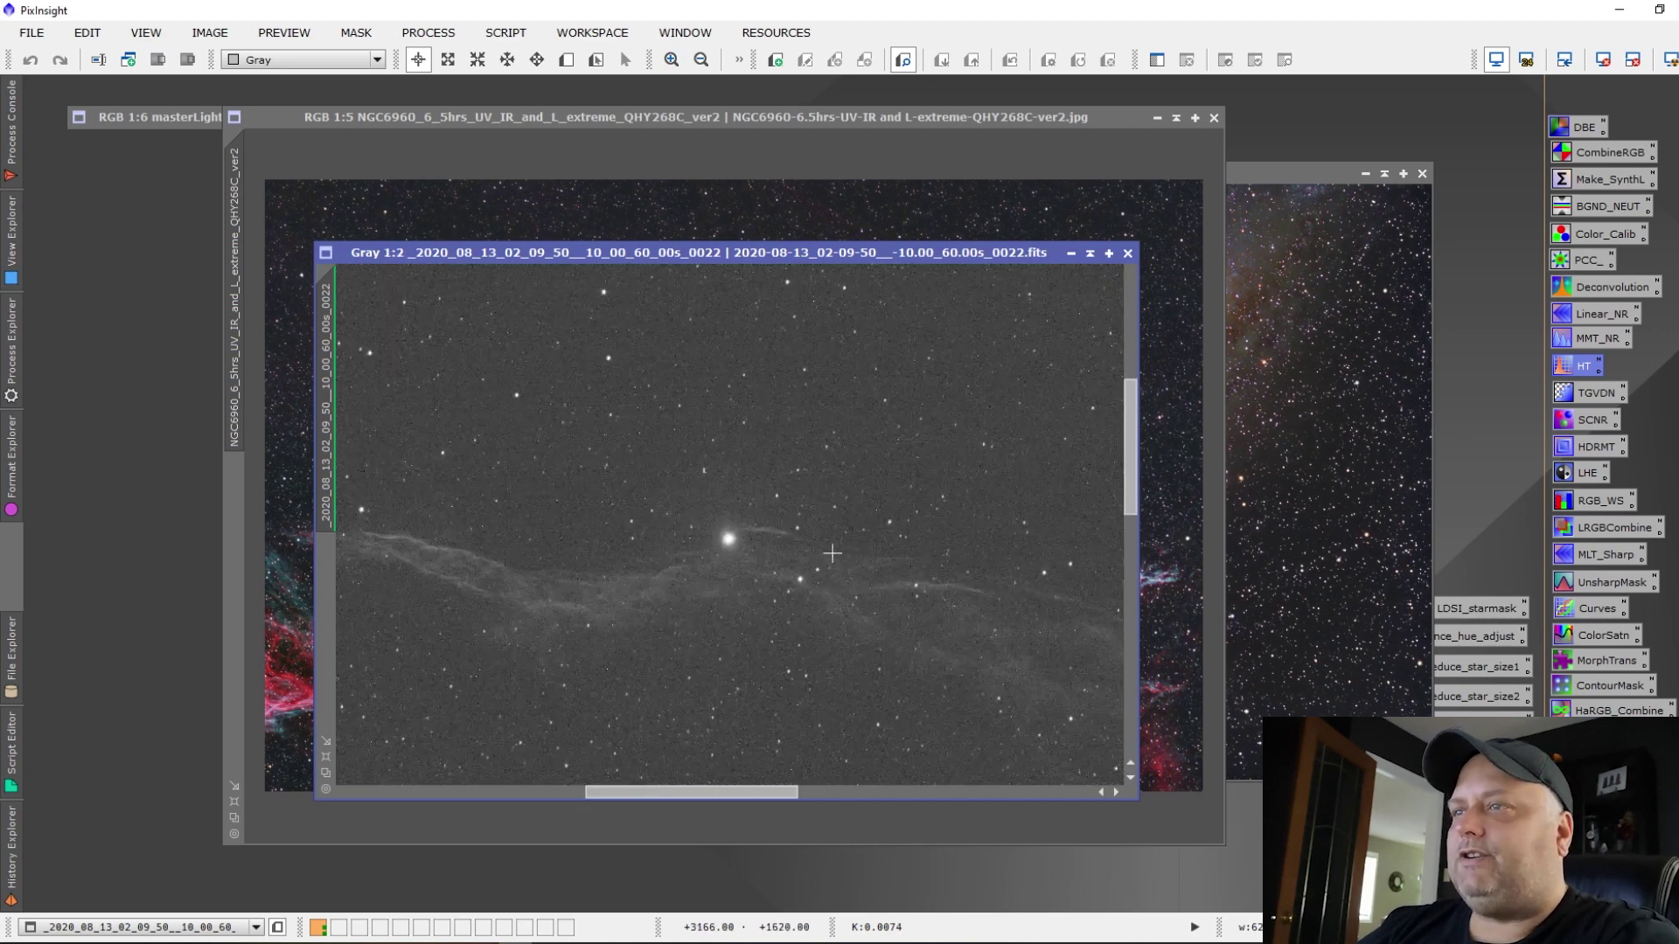
scroll(831, 554, "down", 1)
scroll(831, 553, "down", 1)
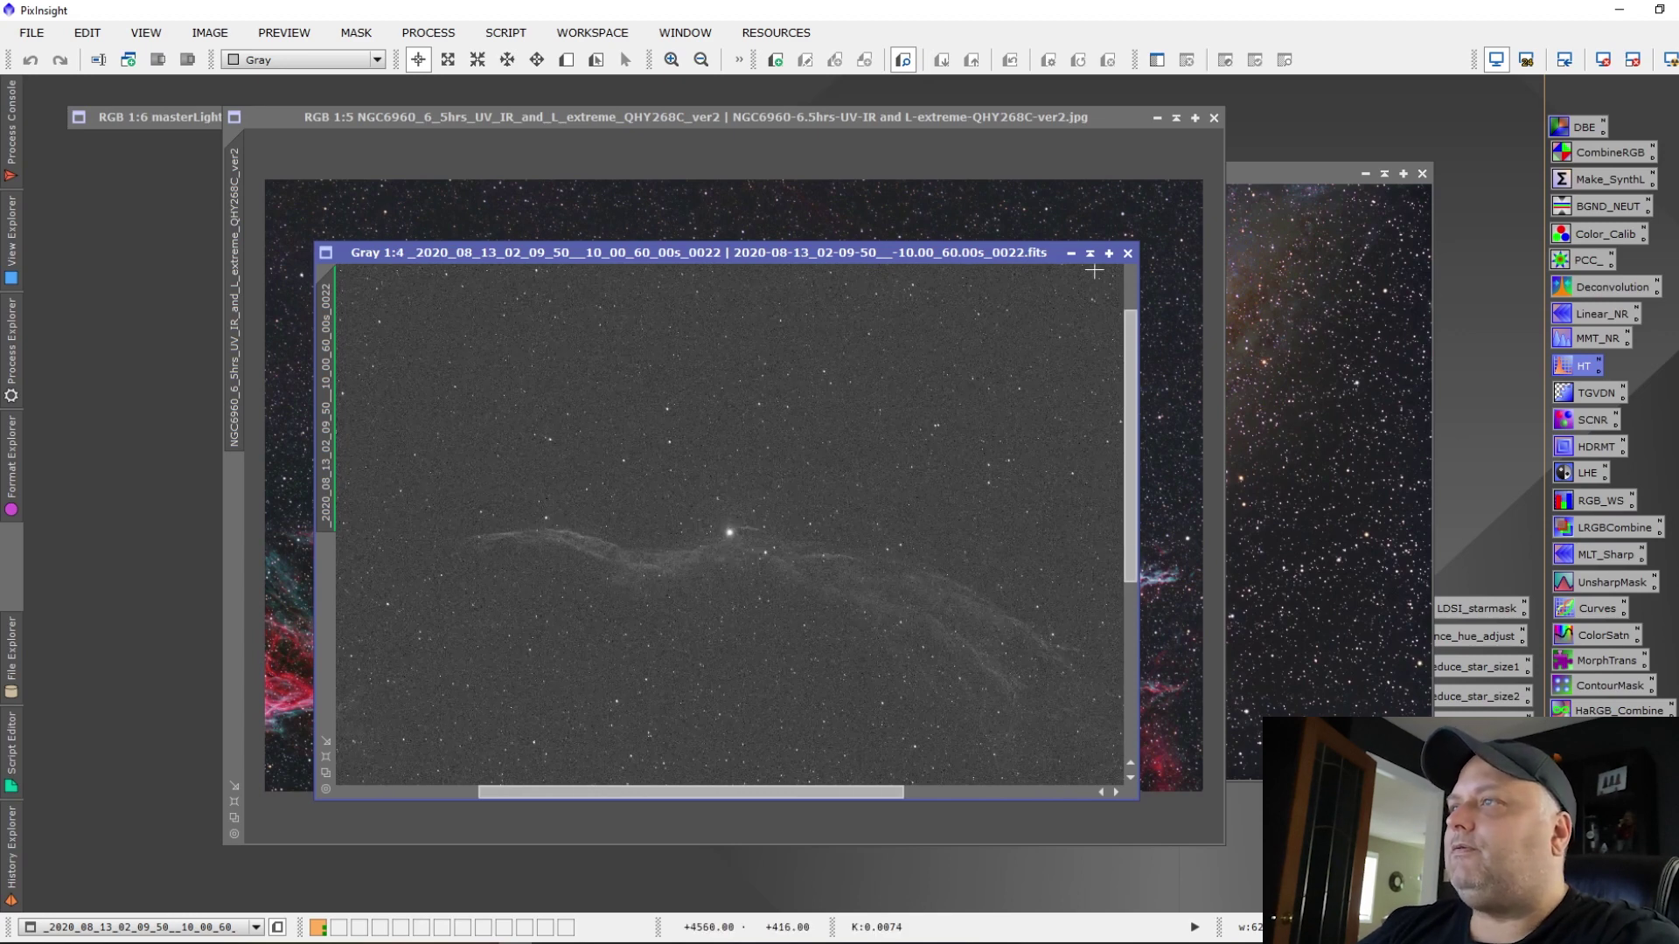
left_click(1128, 253)
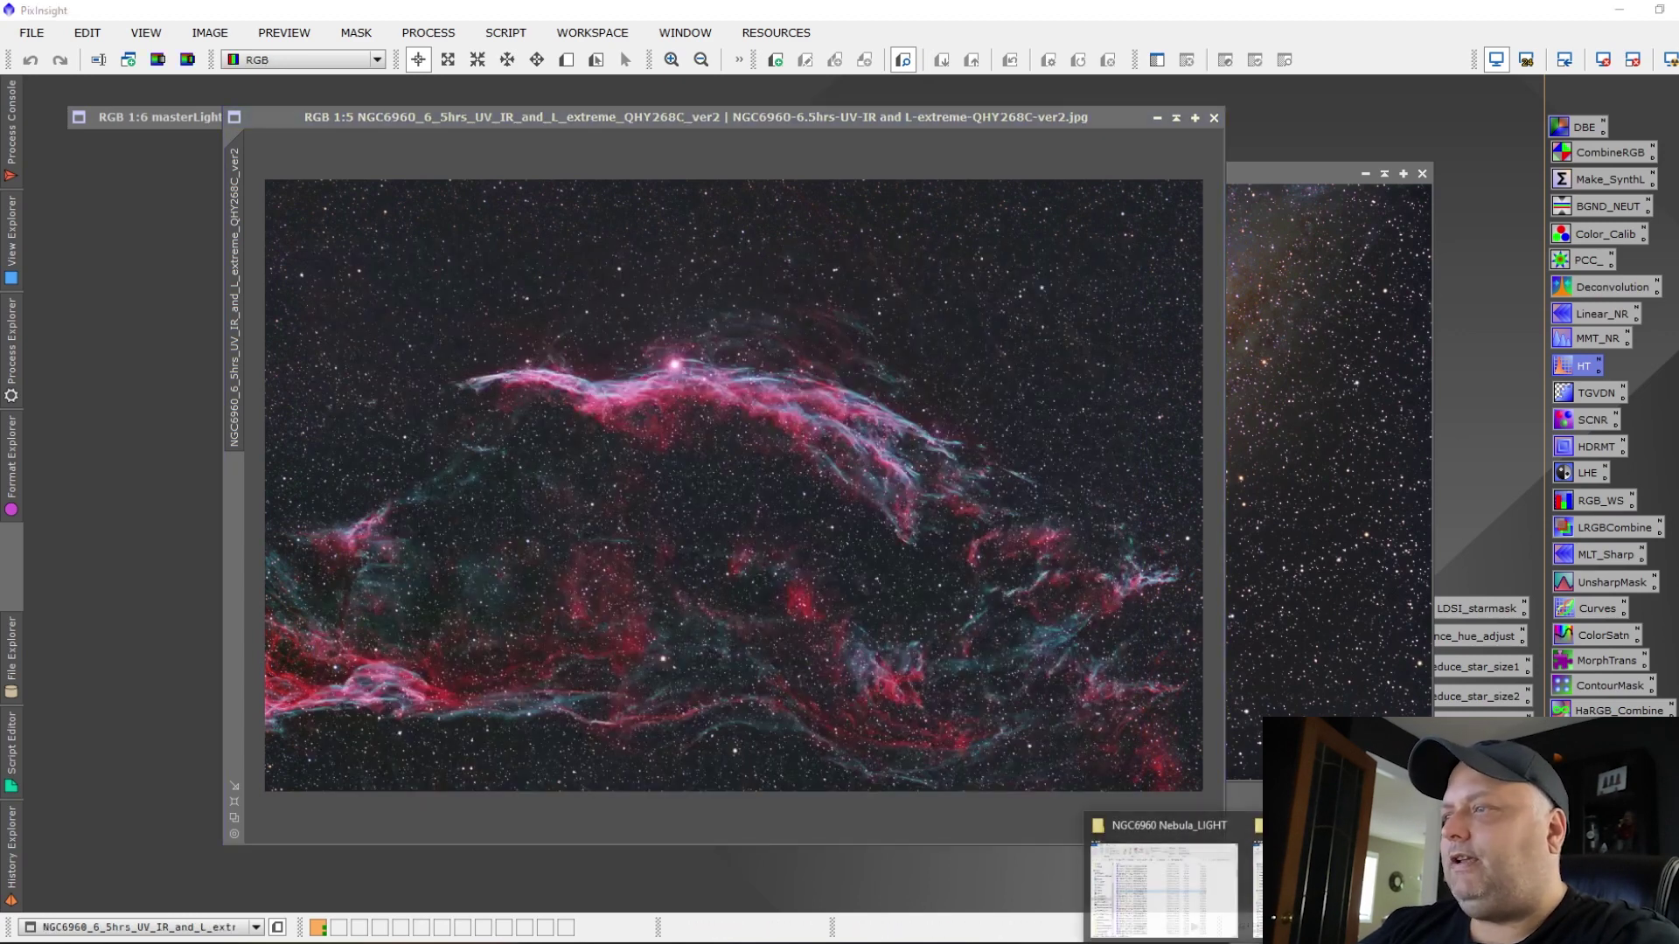
Navigate File Explorer into the wbpp3 master folder
left_click(1202, 913)
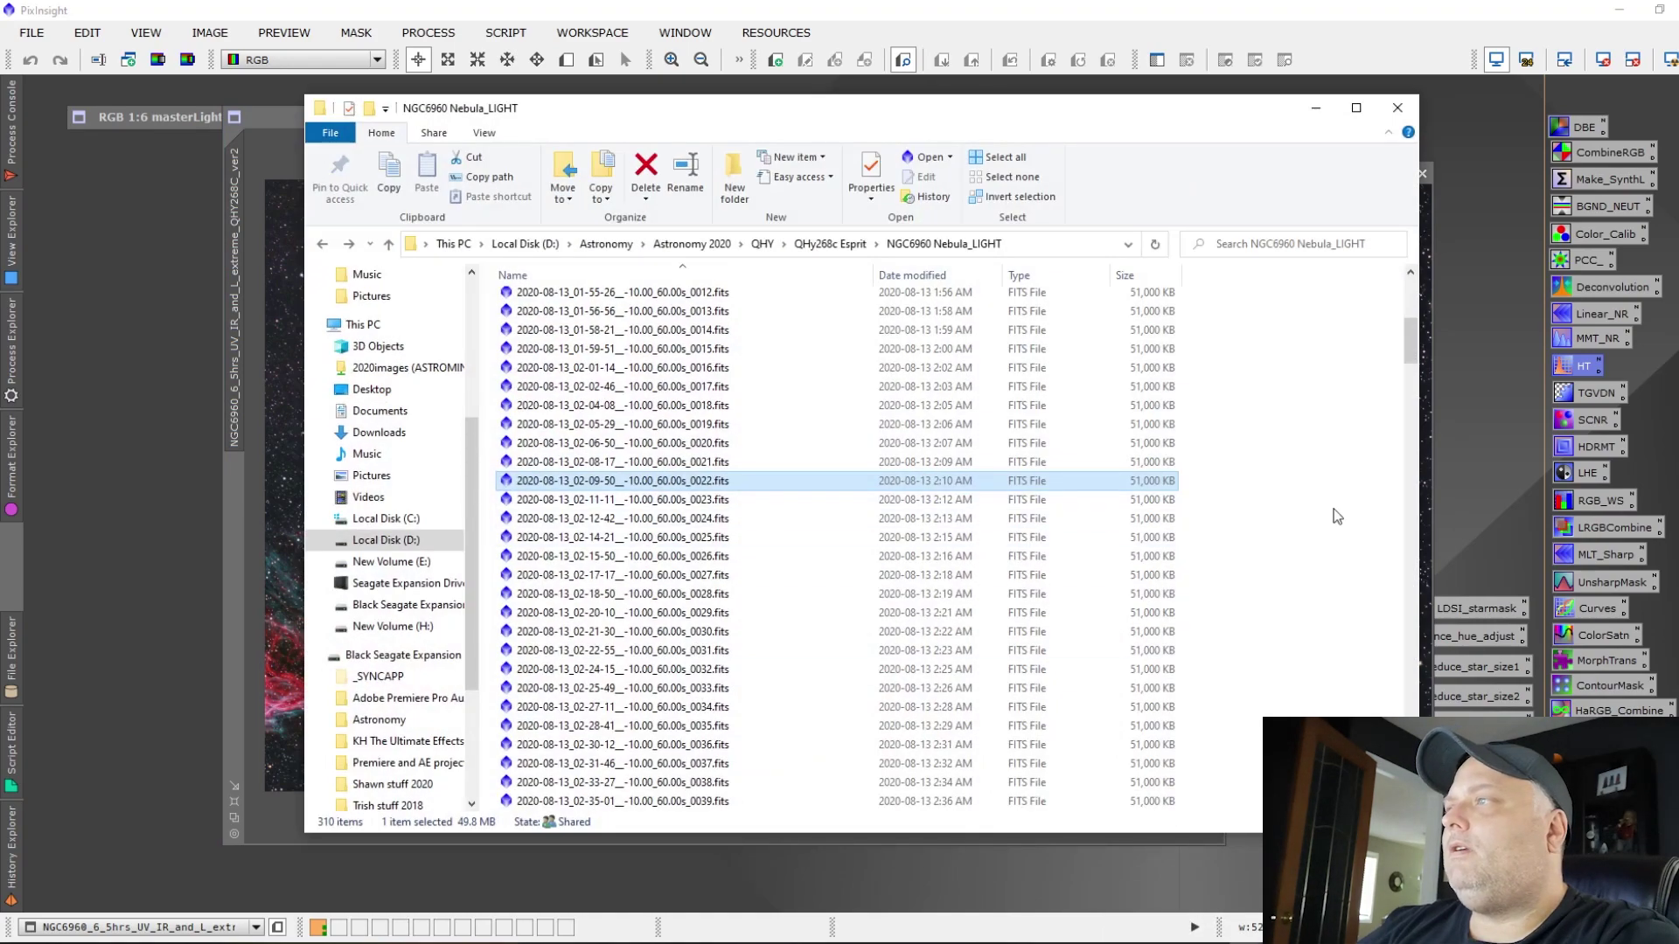
scroll(1312, 357, "up", 10)
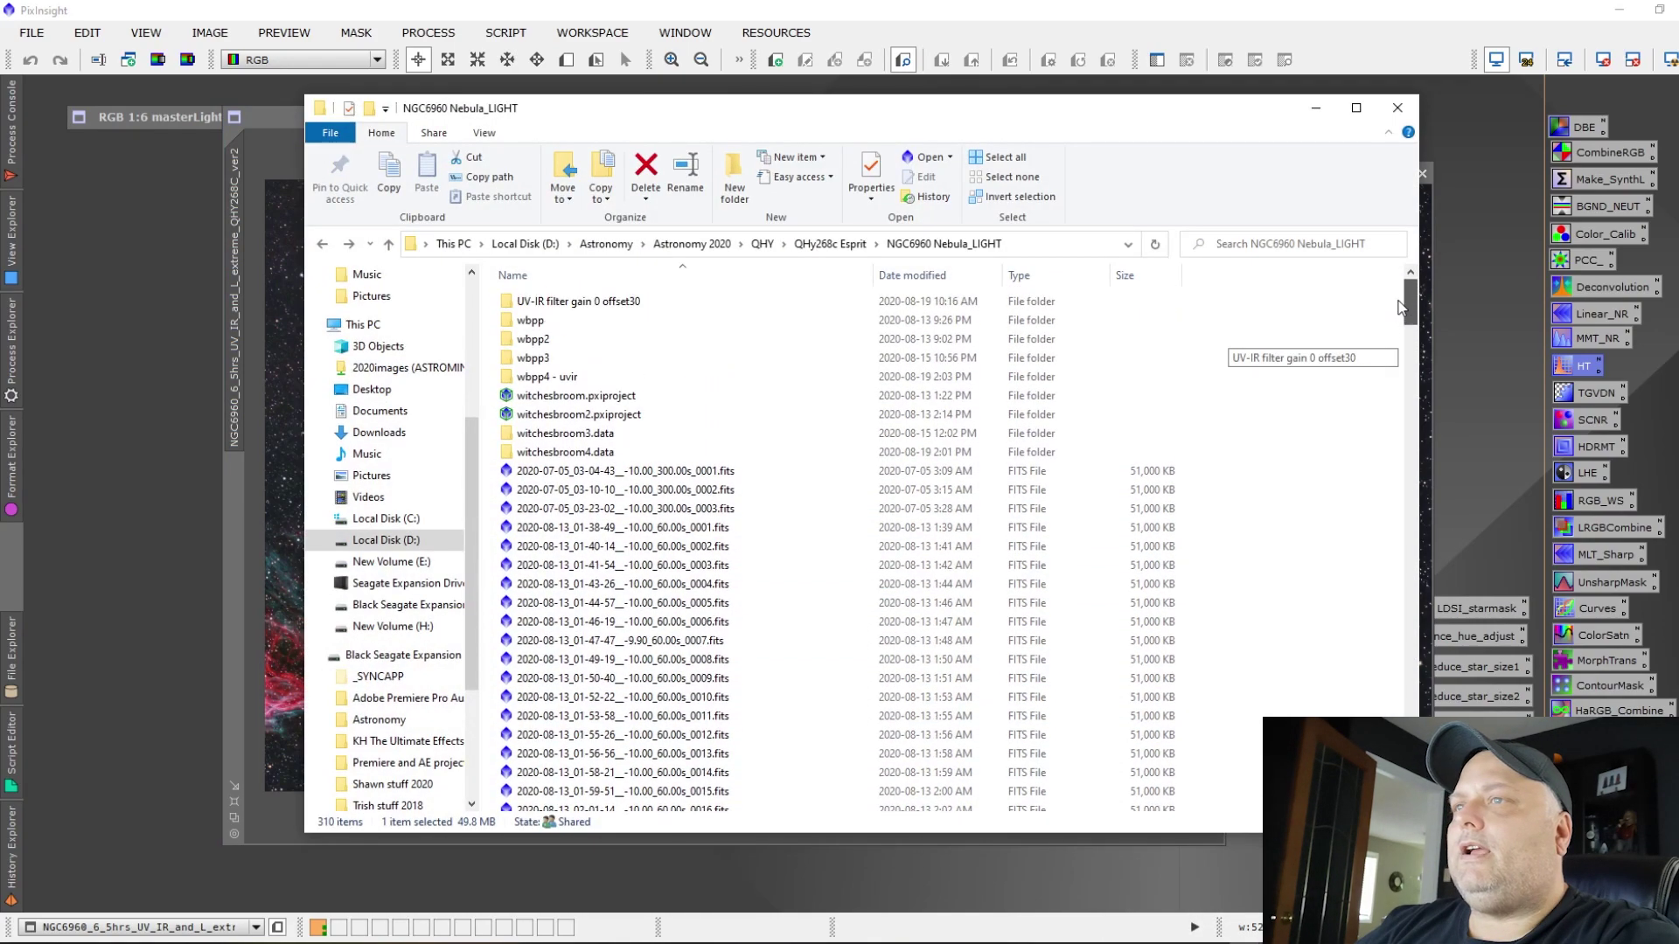
double_click(537, 359)
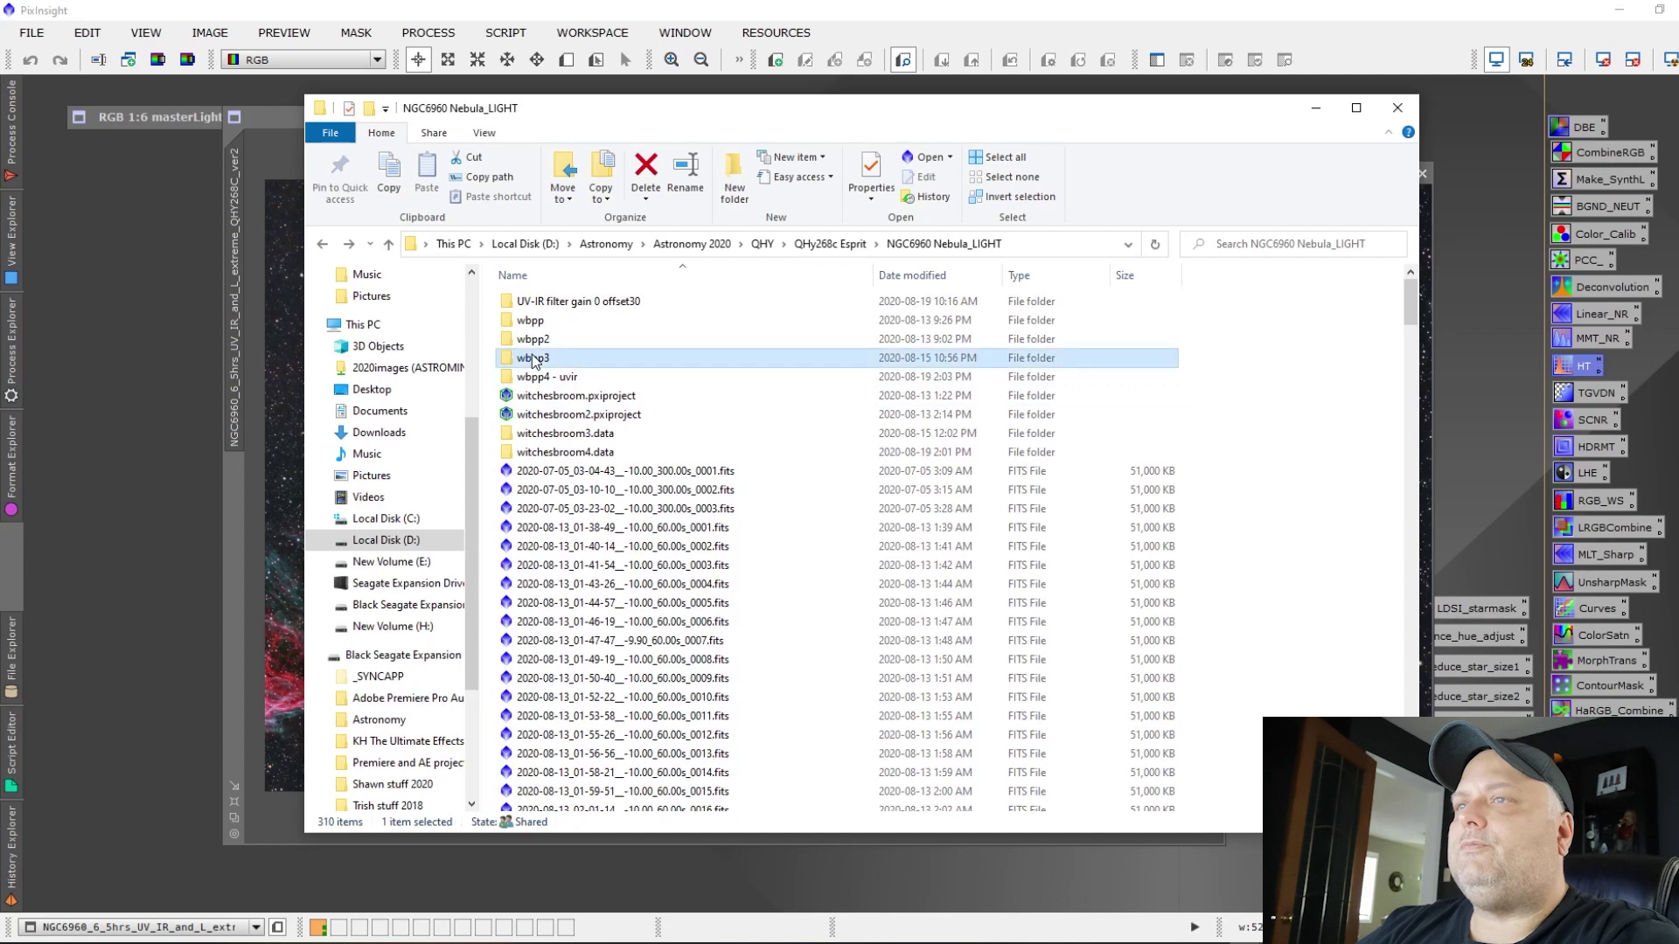
left_click(525, 302)
double_click(526, 301)
Load the masterLight .xisf into PixInsight, hide Explorer, and close the rejection_high map
left_click_drag(559, 301, 170, 333)
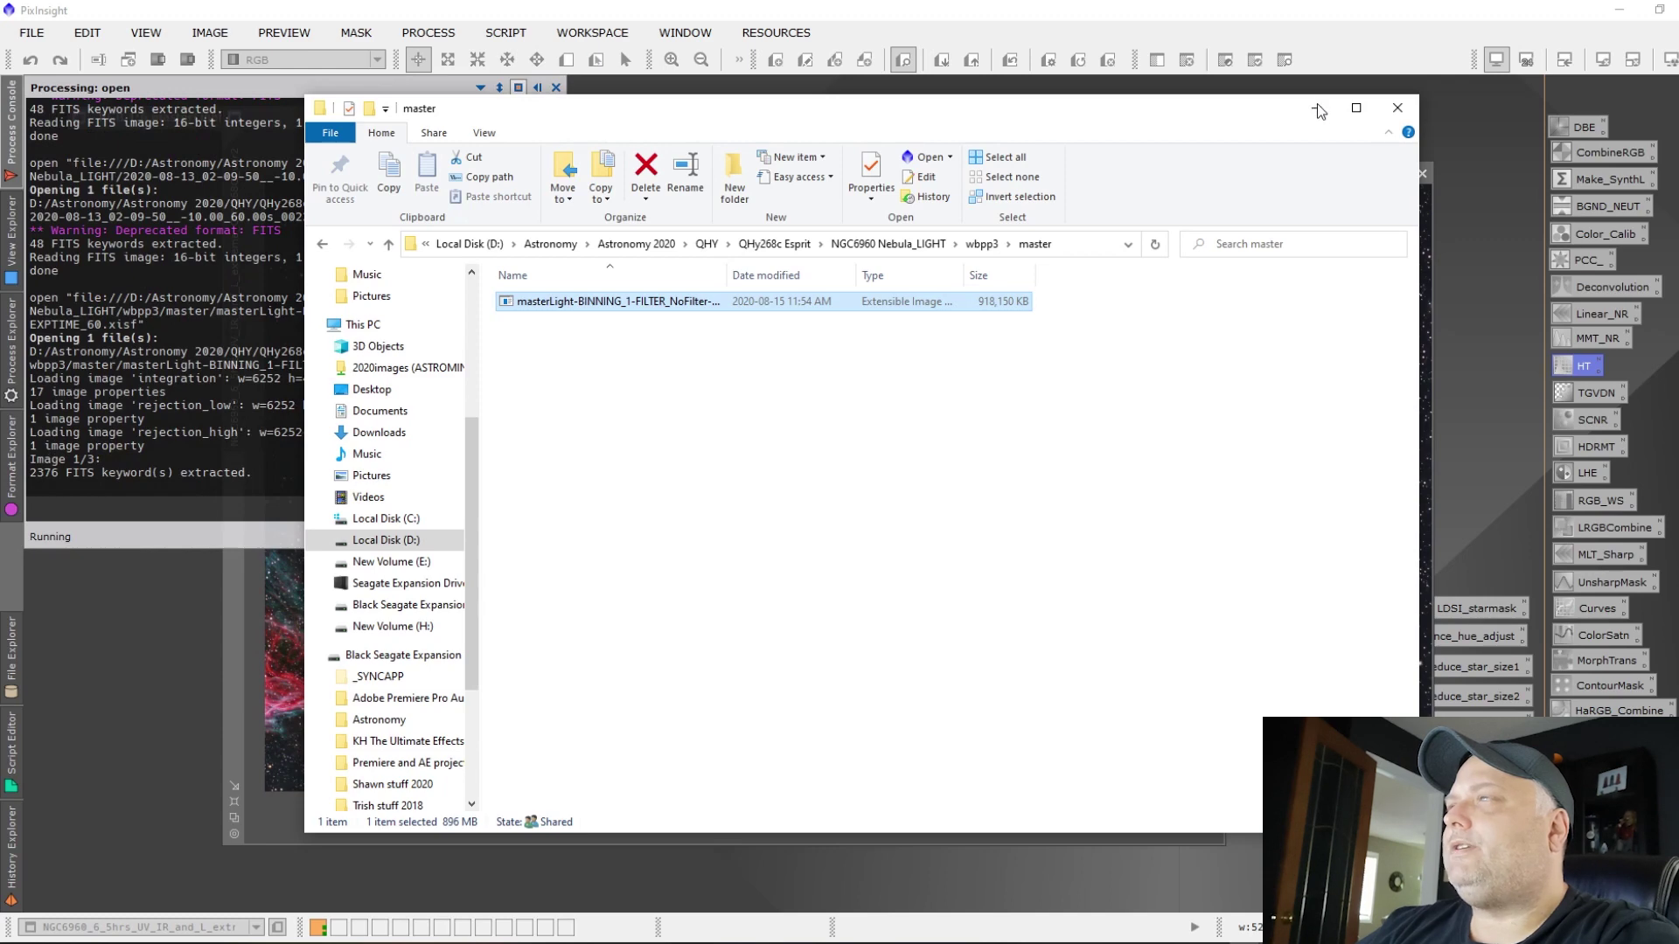
left_click(1317, 108)
left_click(1223, 185)
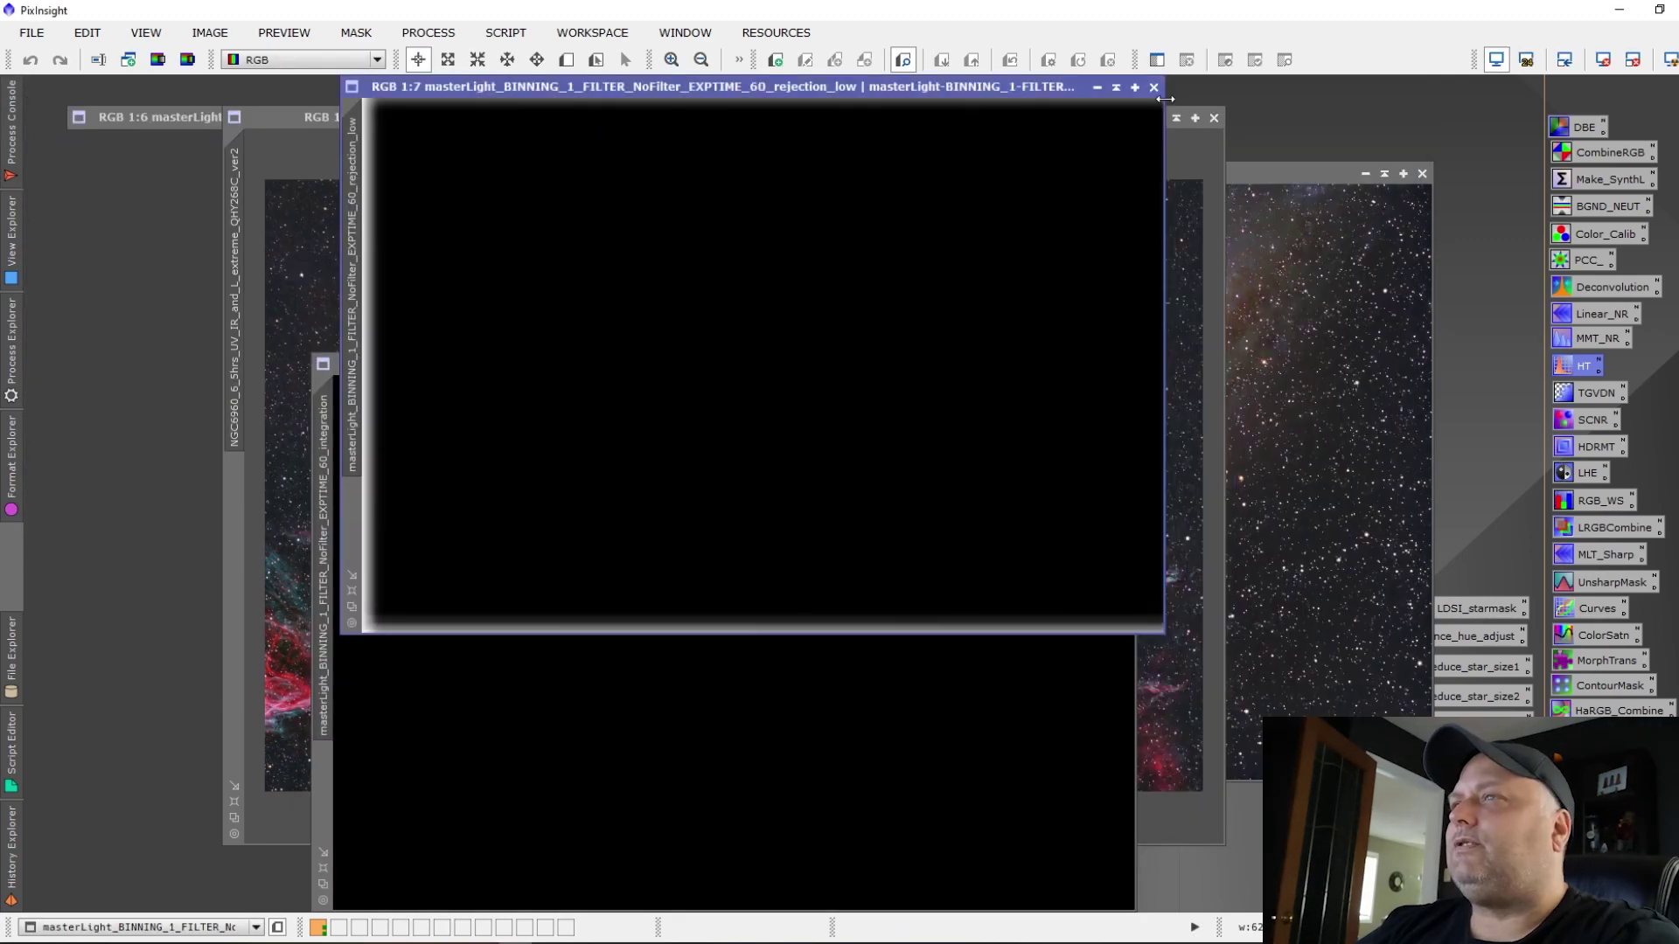
Close rejection_low, apply STF AutoStretch to the wbpp3 integration, and zoom to 1:5
left_click(1153, 86)
key("ctrl+a")
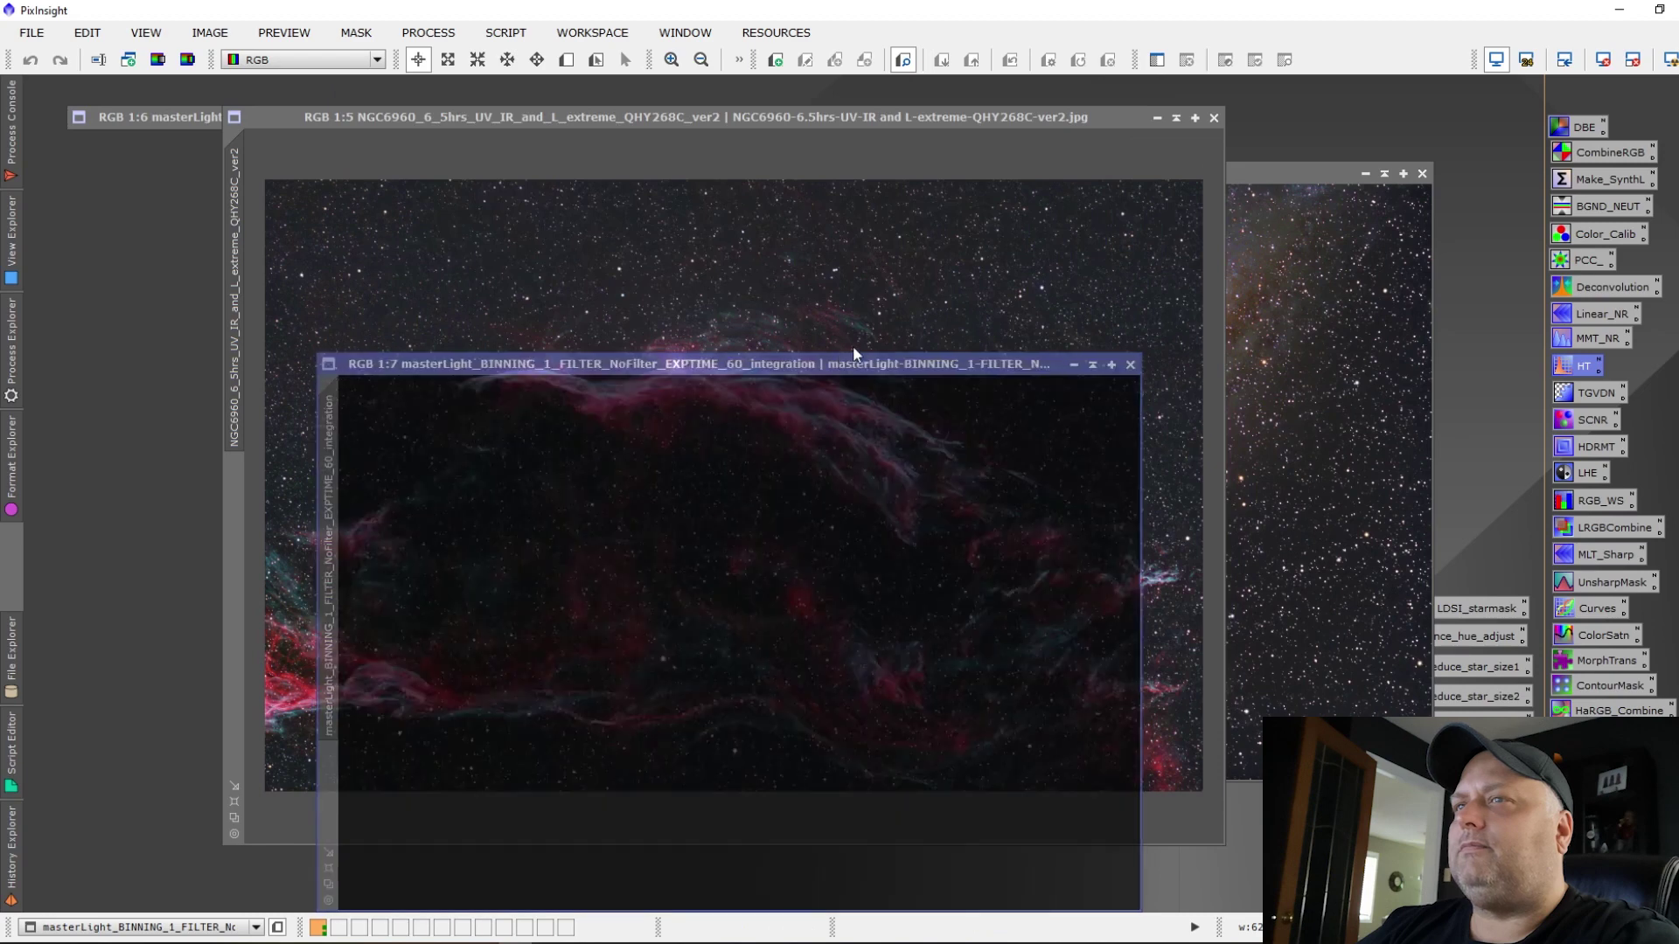
left_click_drag(812, 364, 817, 248)
key("ctrl+F12")
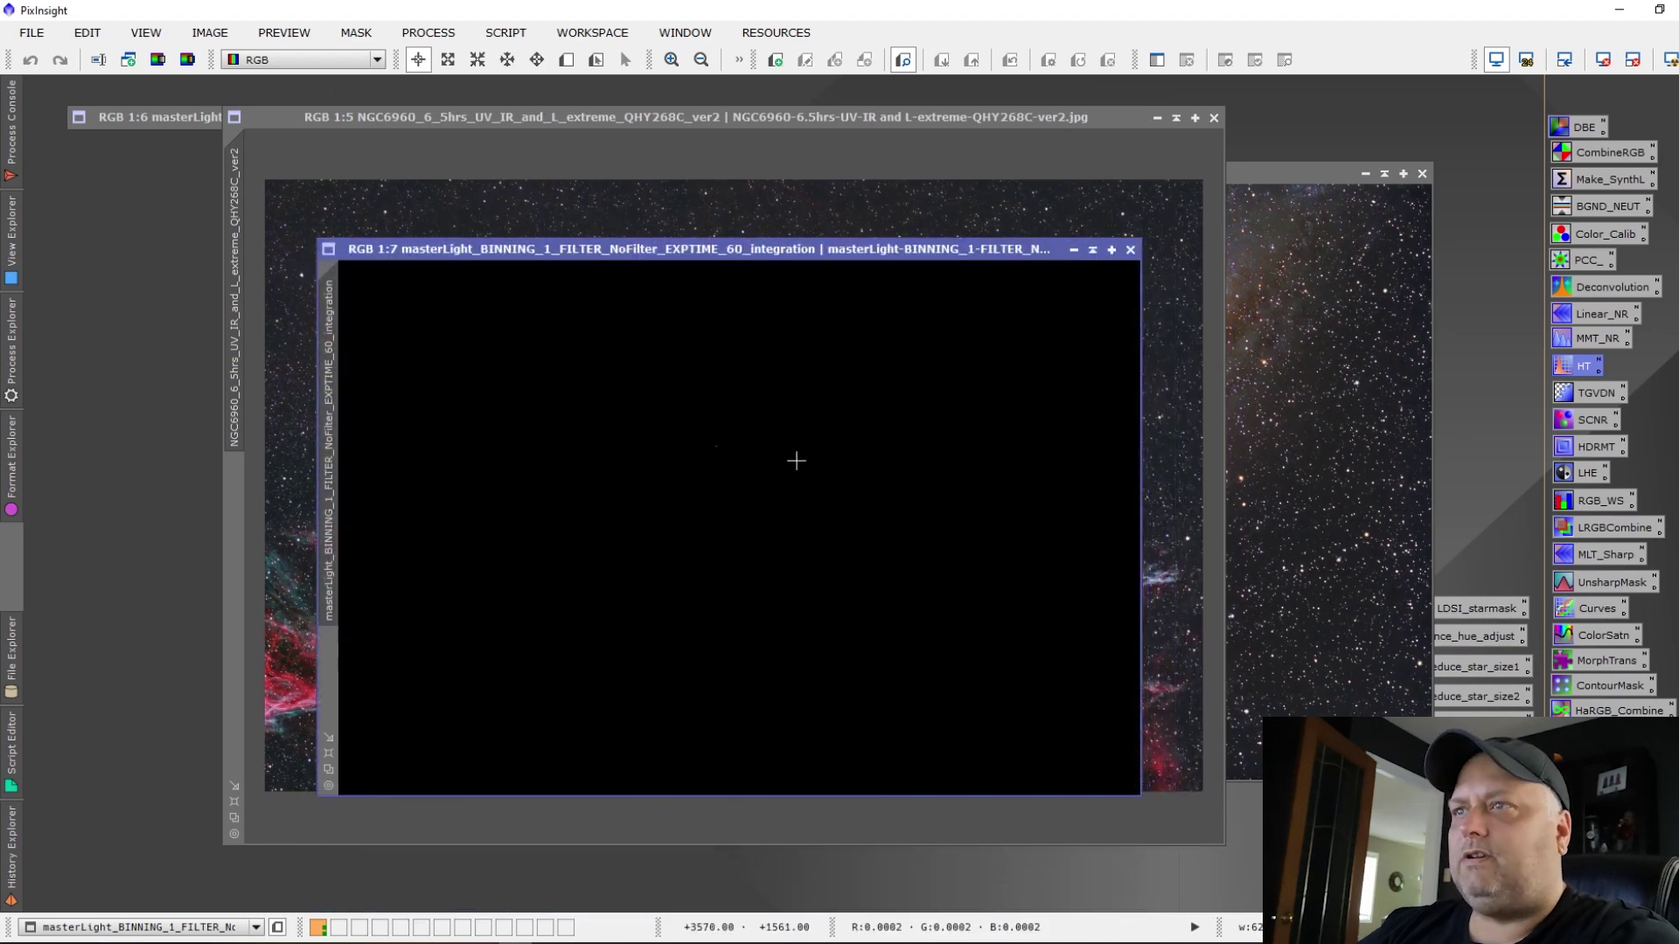
key("ctrl+a")
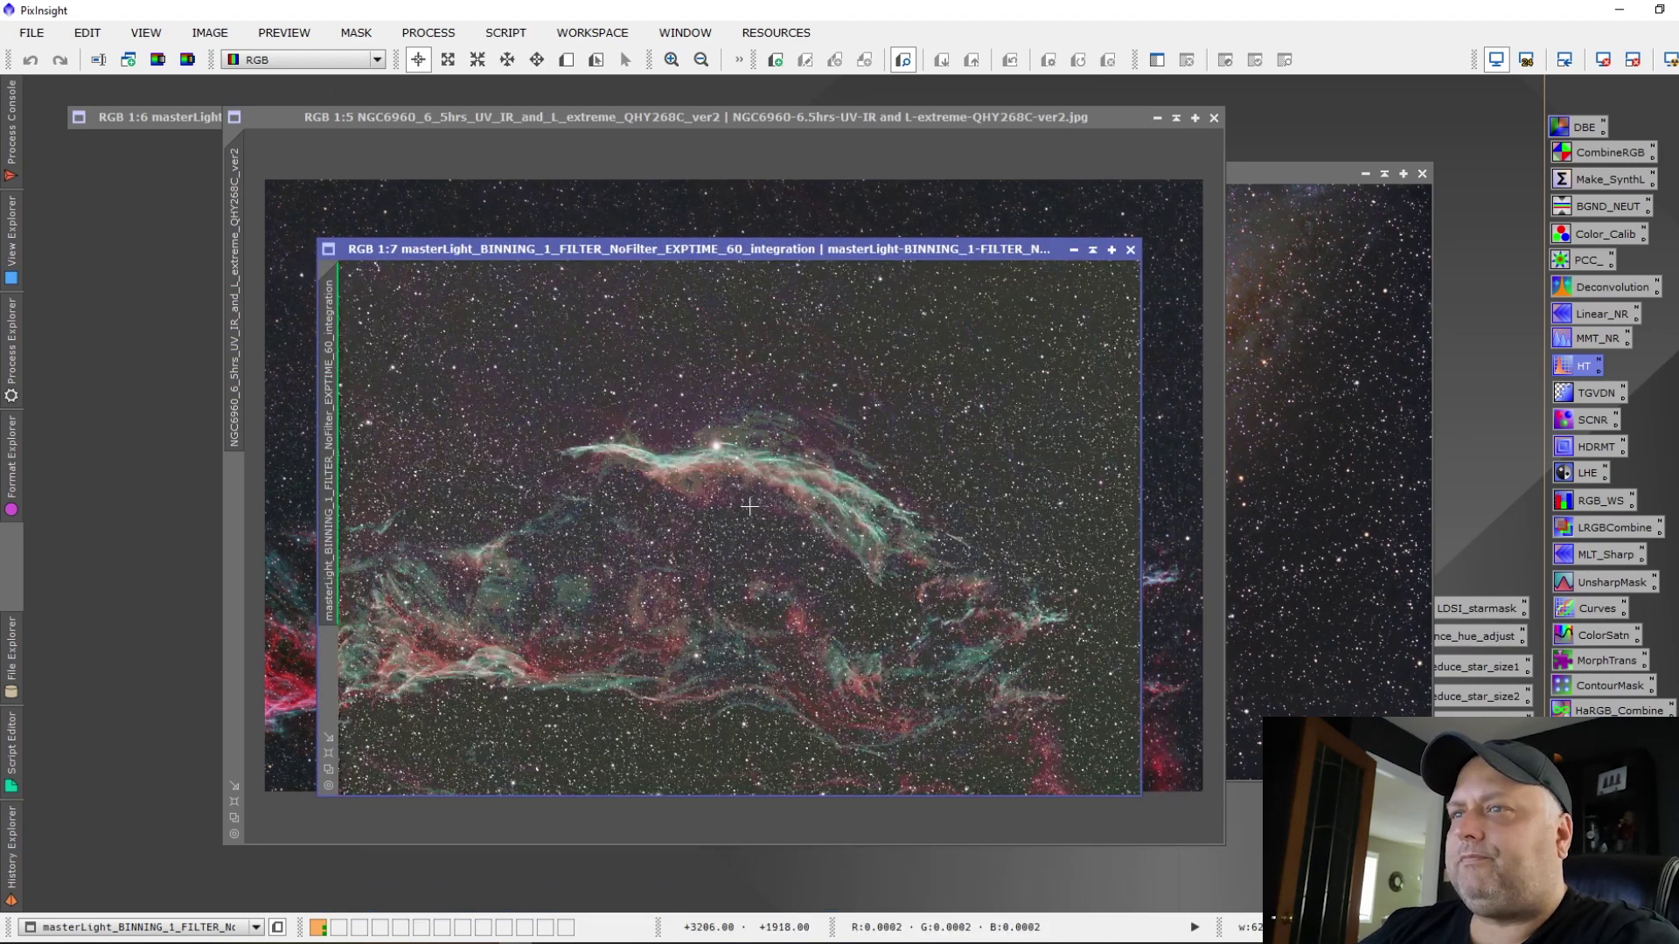
scroll(749, 506, "up", 2)
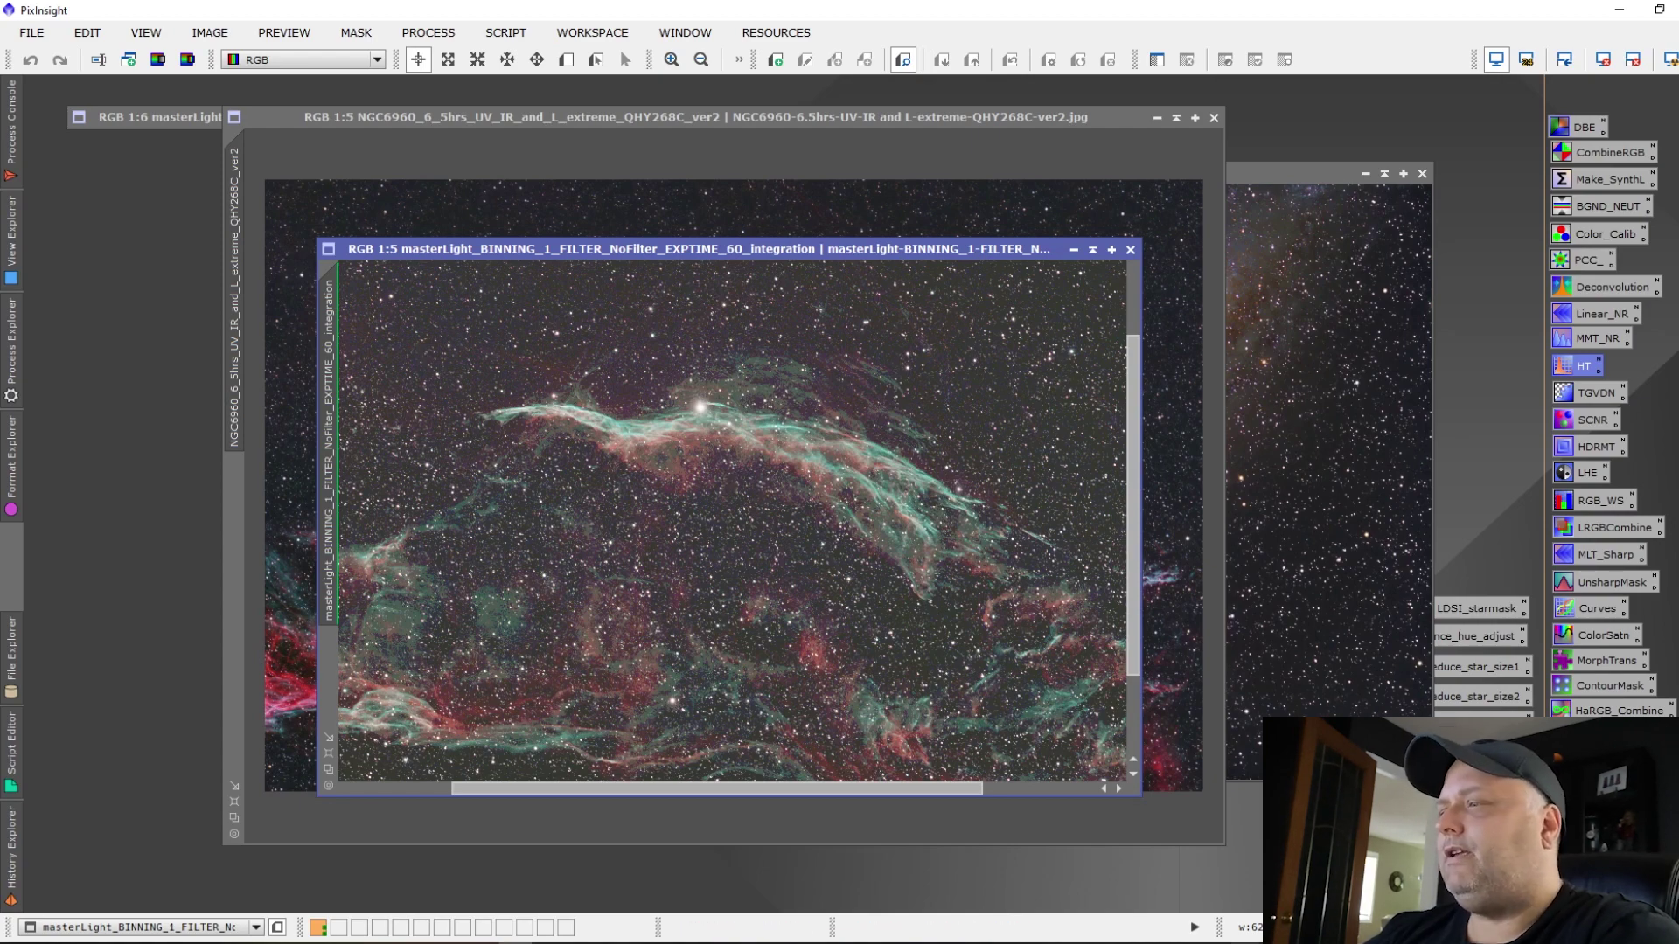
Go to wbpp4 - uvir > master and drag the 300 s masterLight into PixInsight
mouse_move(1146, 941)
left_click(1177, 894)
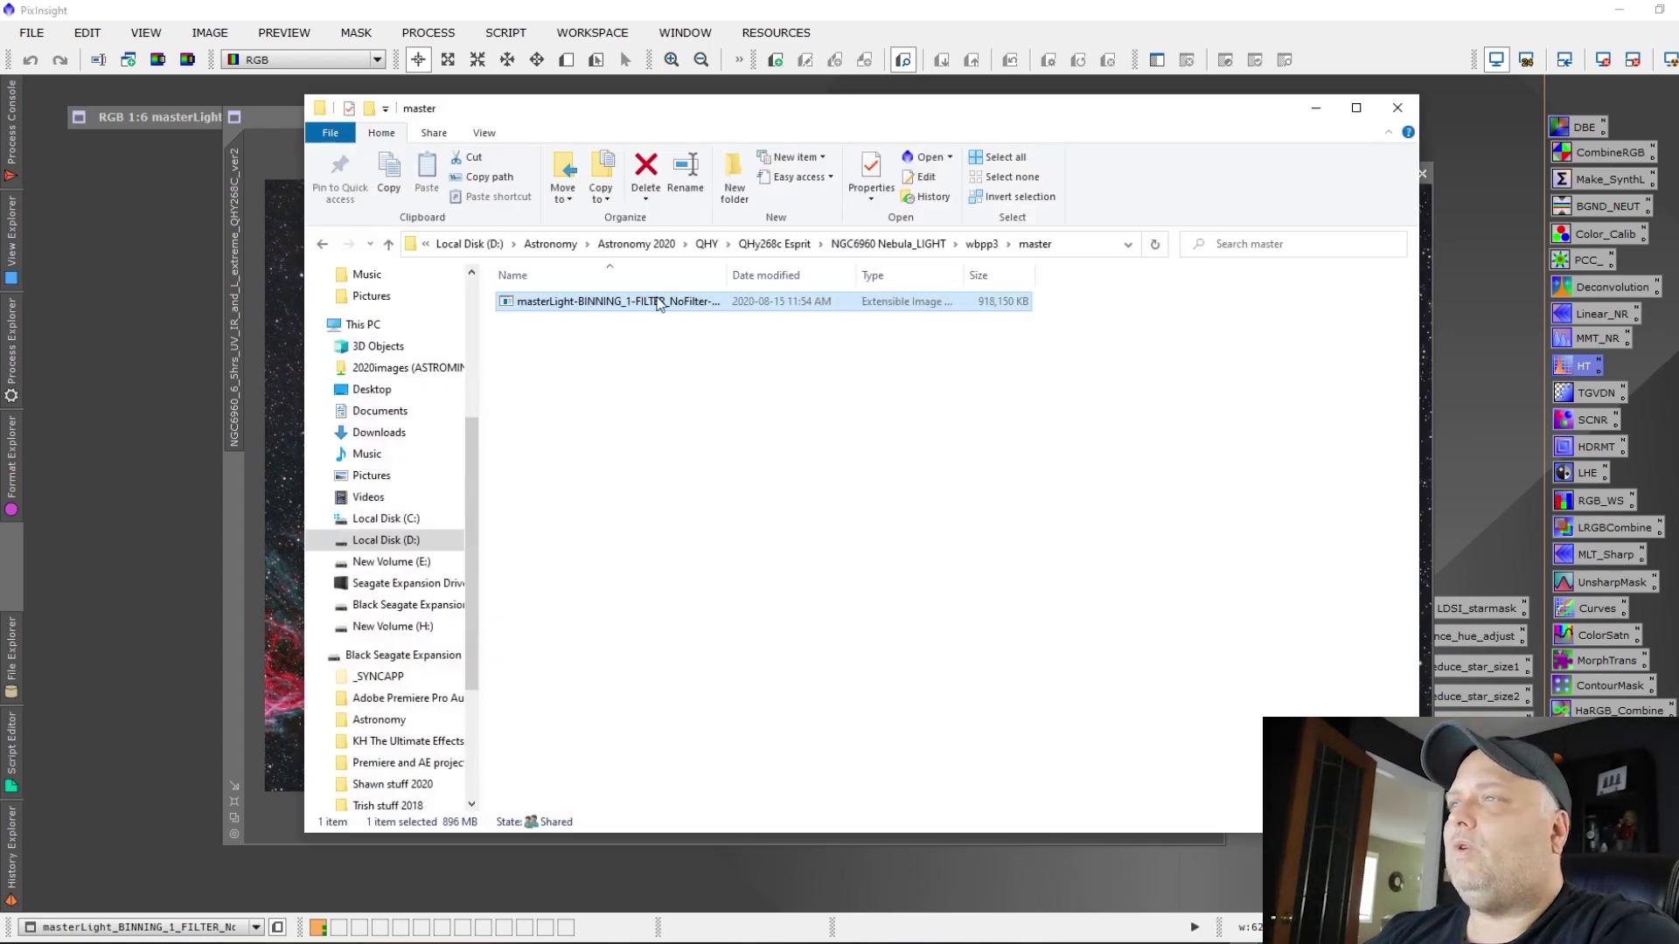
left_click(905, 243)
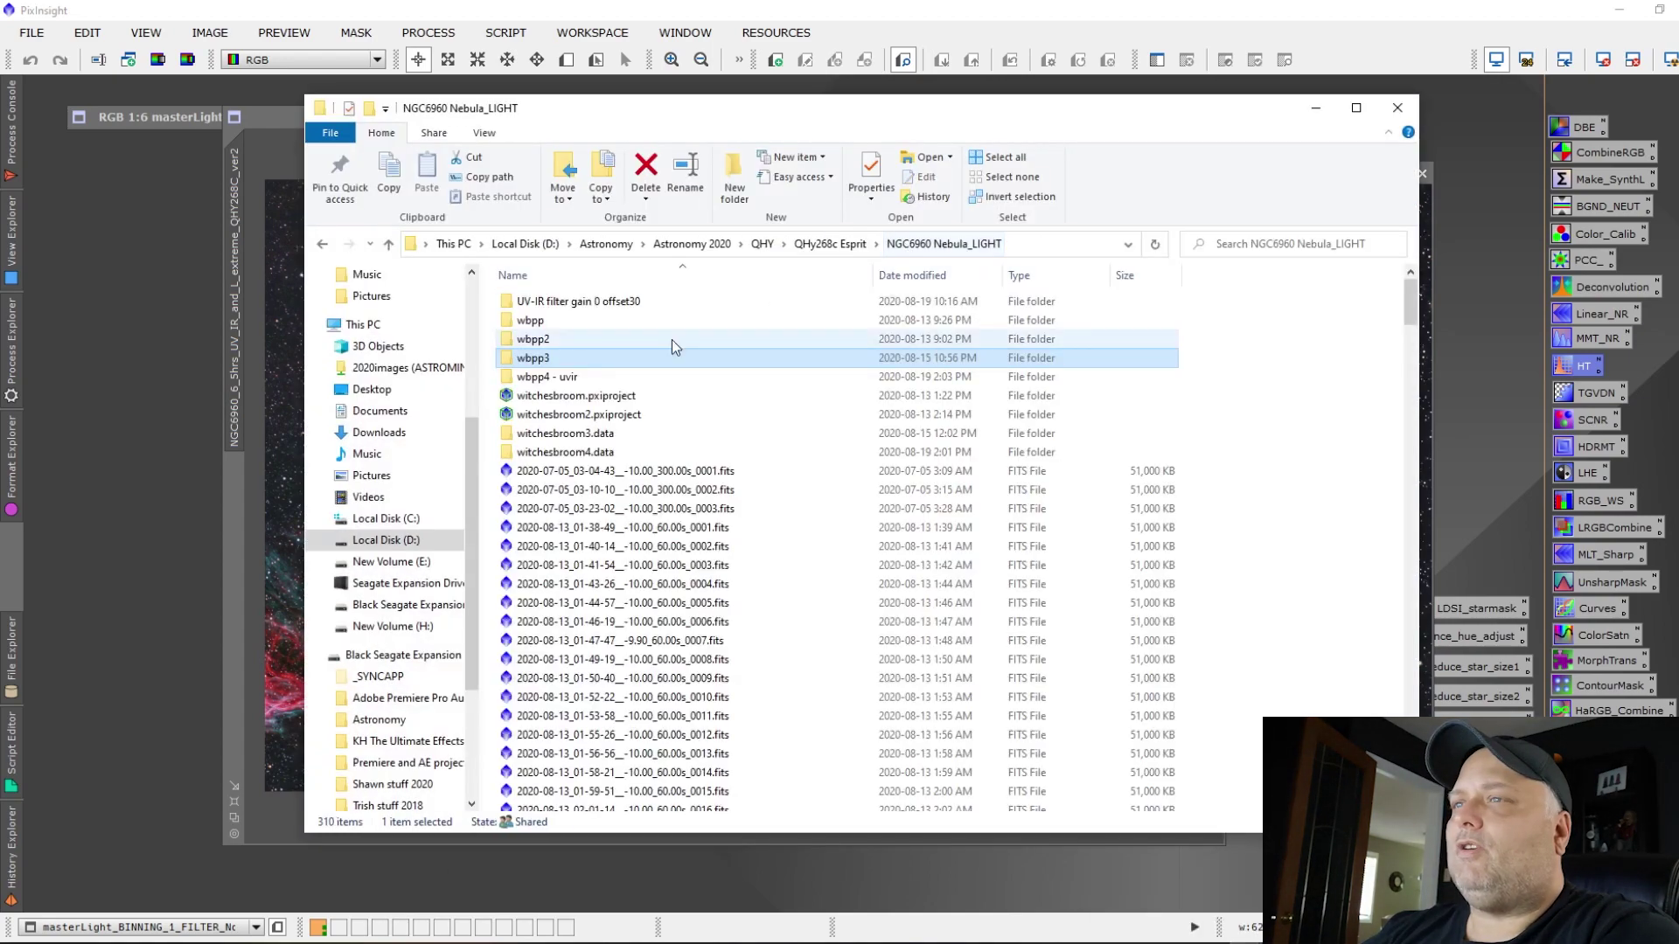
double_click(560, 378)
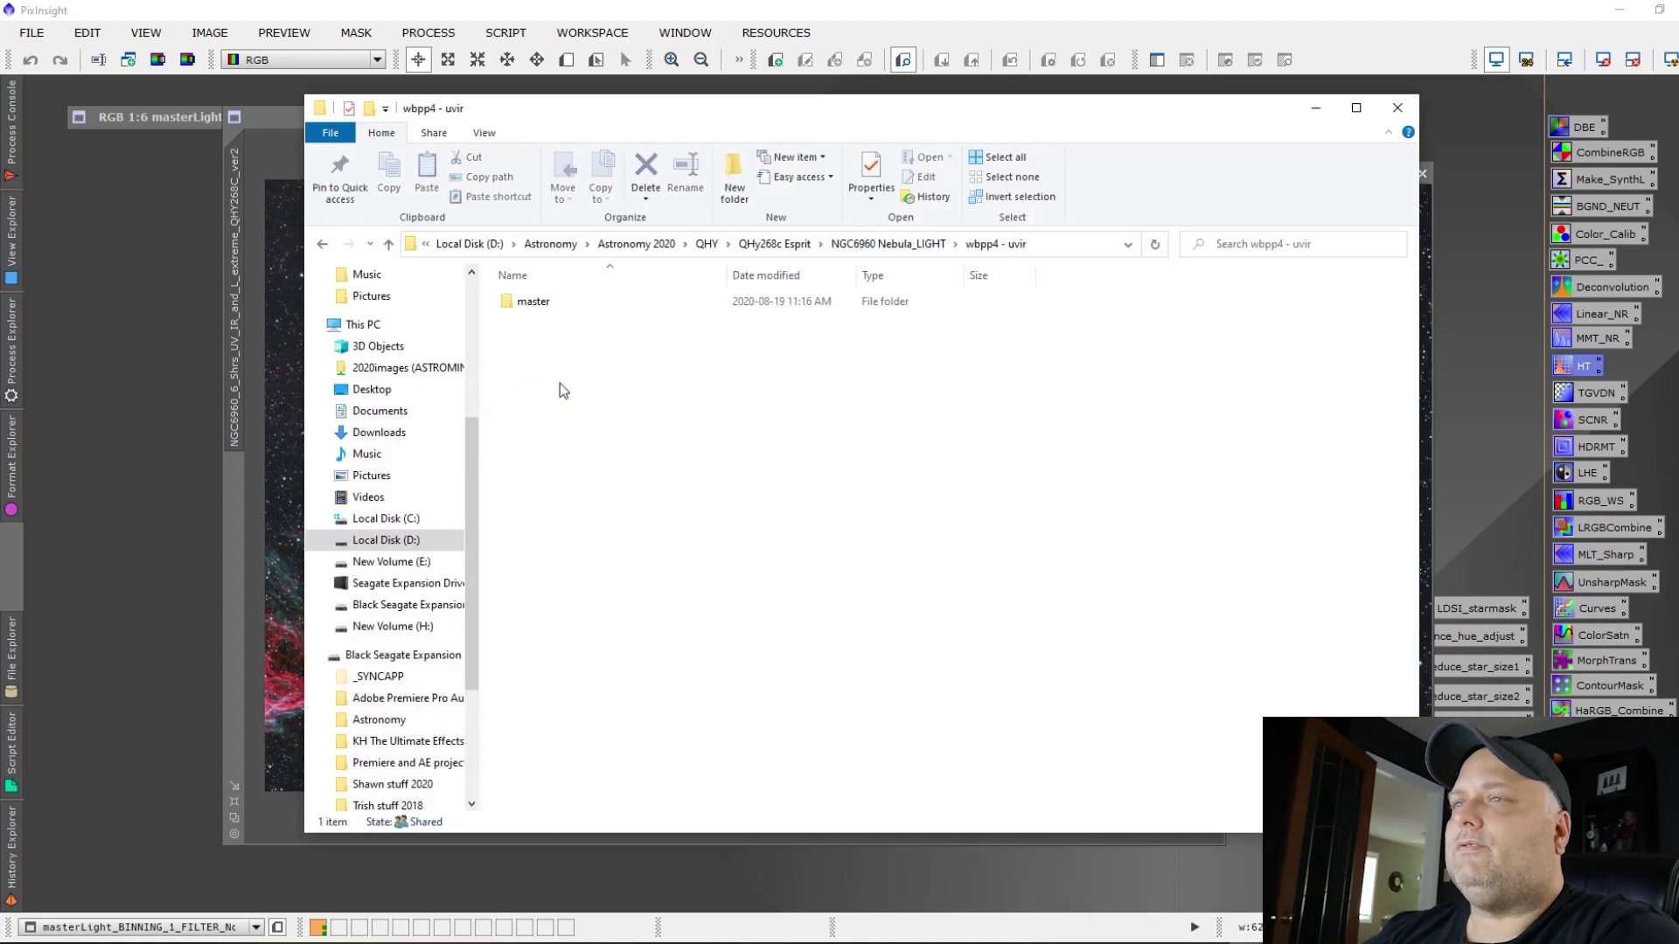
double_click(530, 301)
left_click_drag(611, 361, 149, 330)
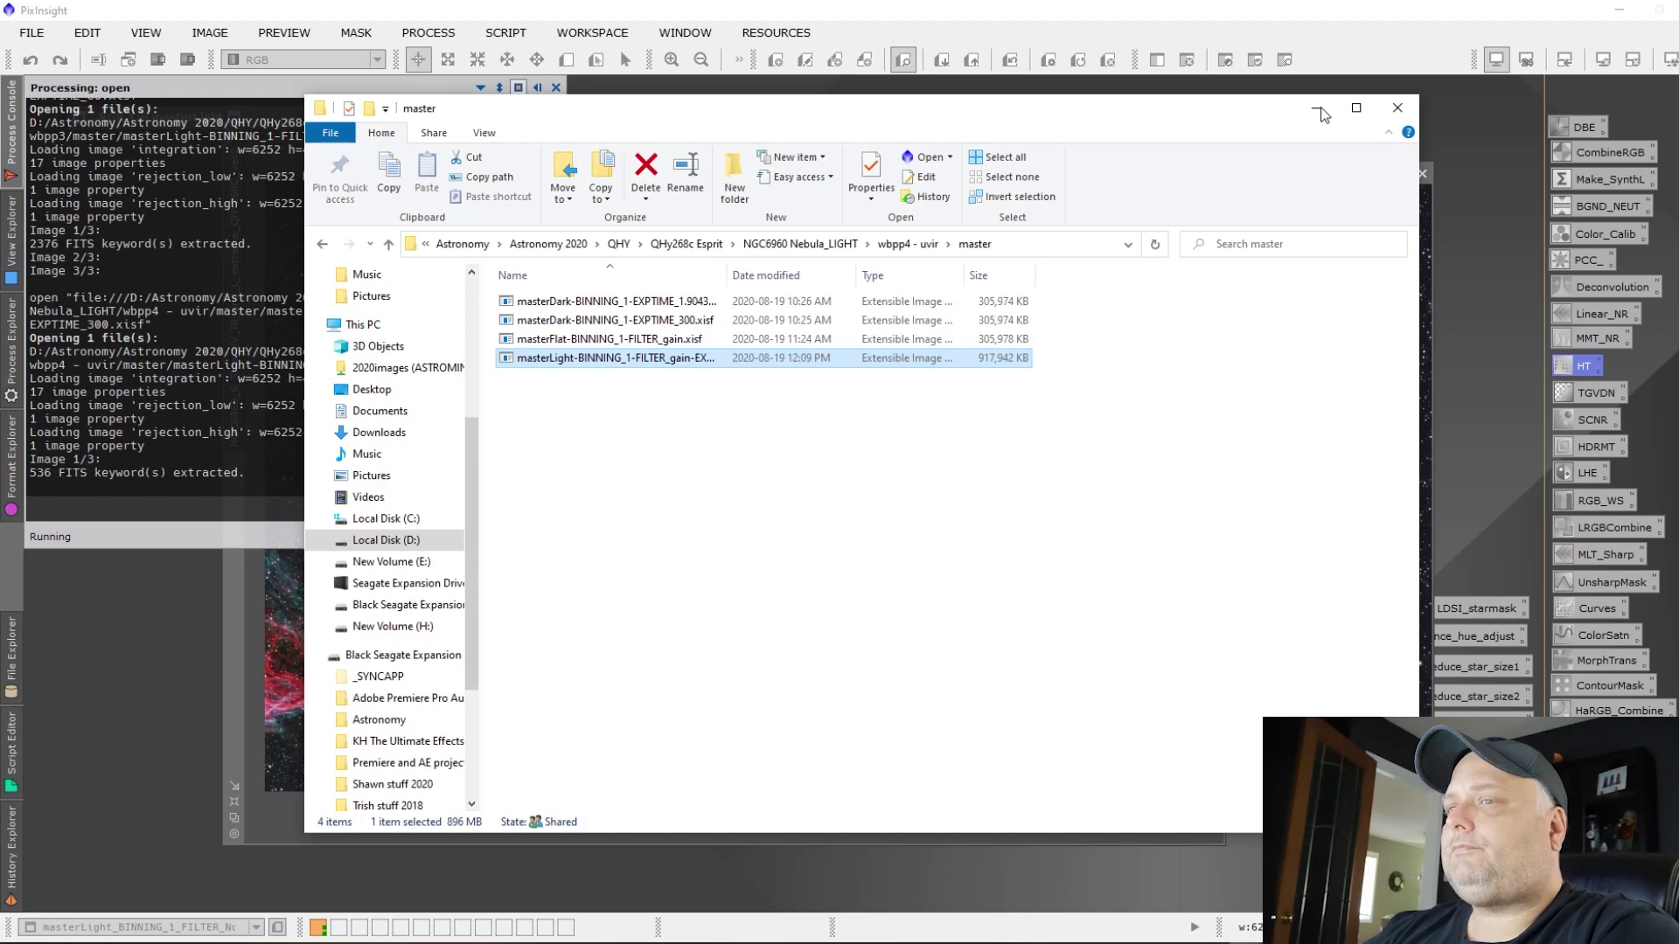
Close both rejection maps and auto-stretch the 300 s wbpp4 integration
left_click(1318, 109)
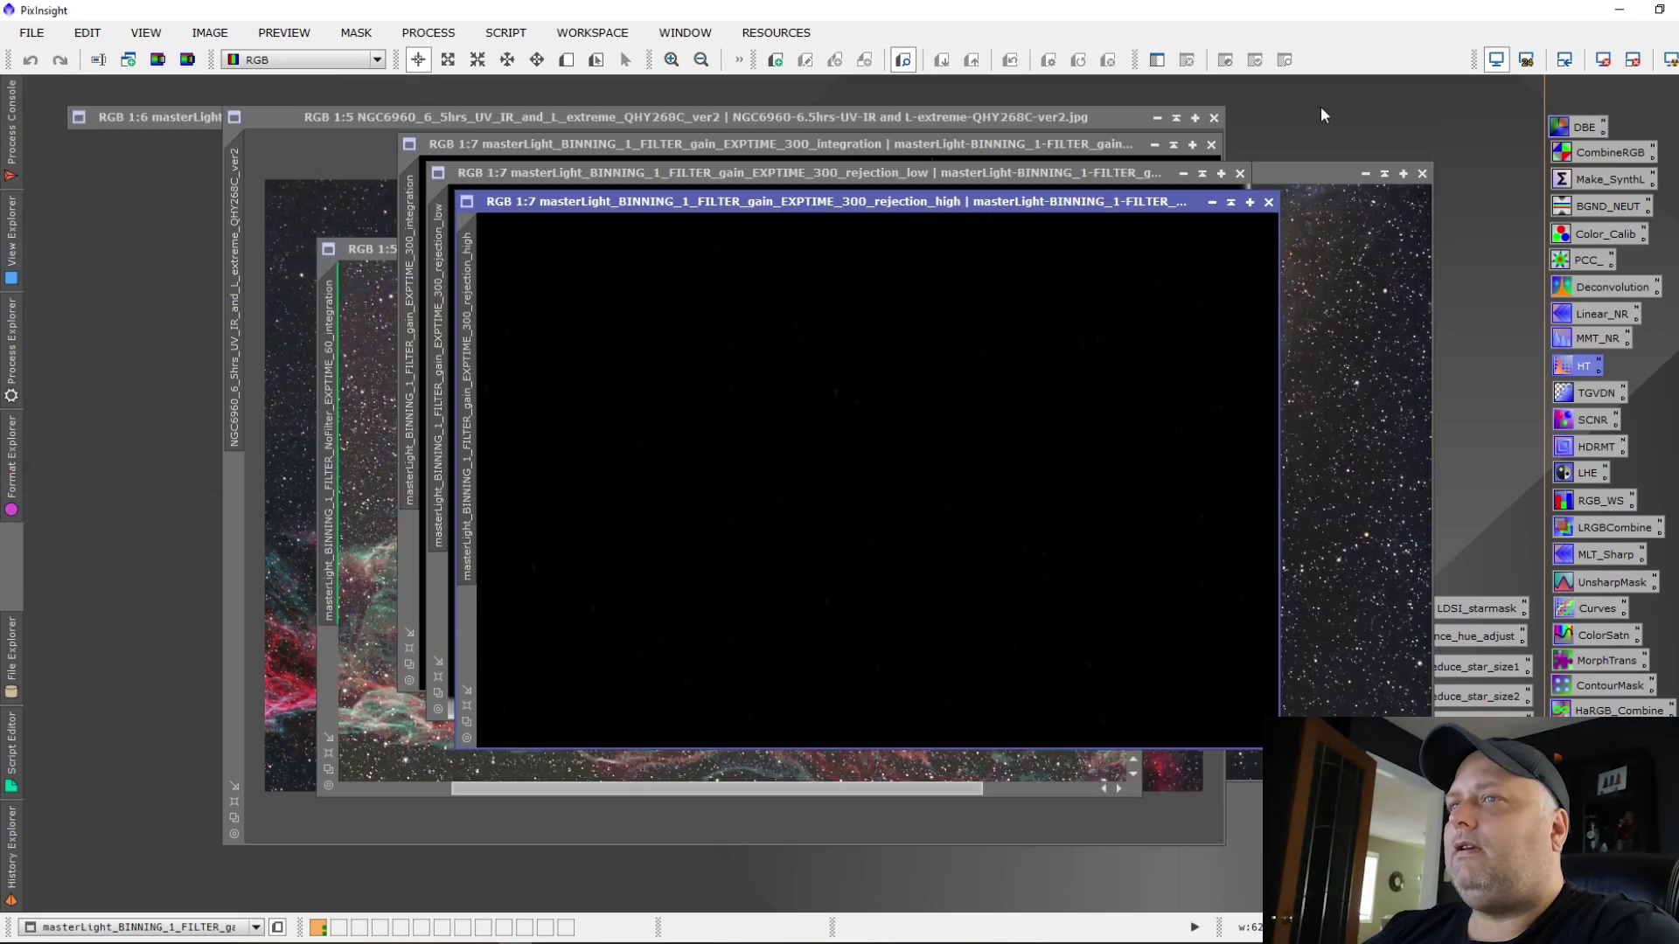
left_click(1269, 202)
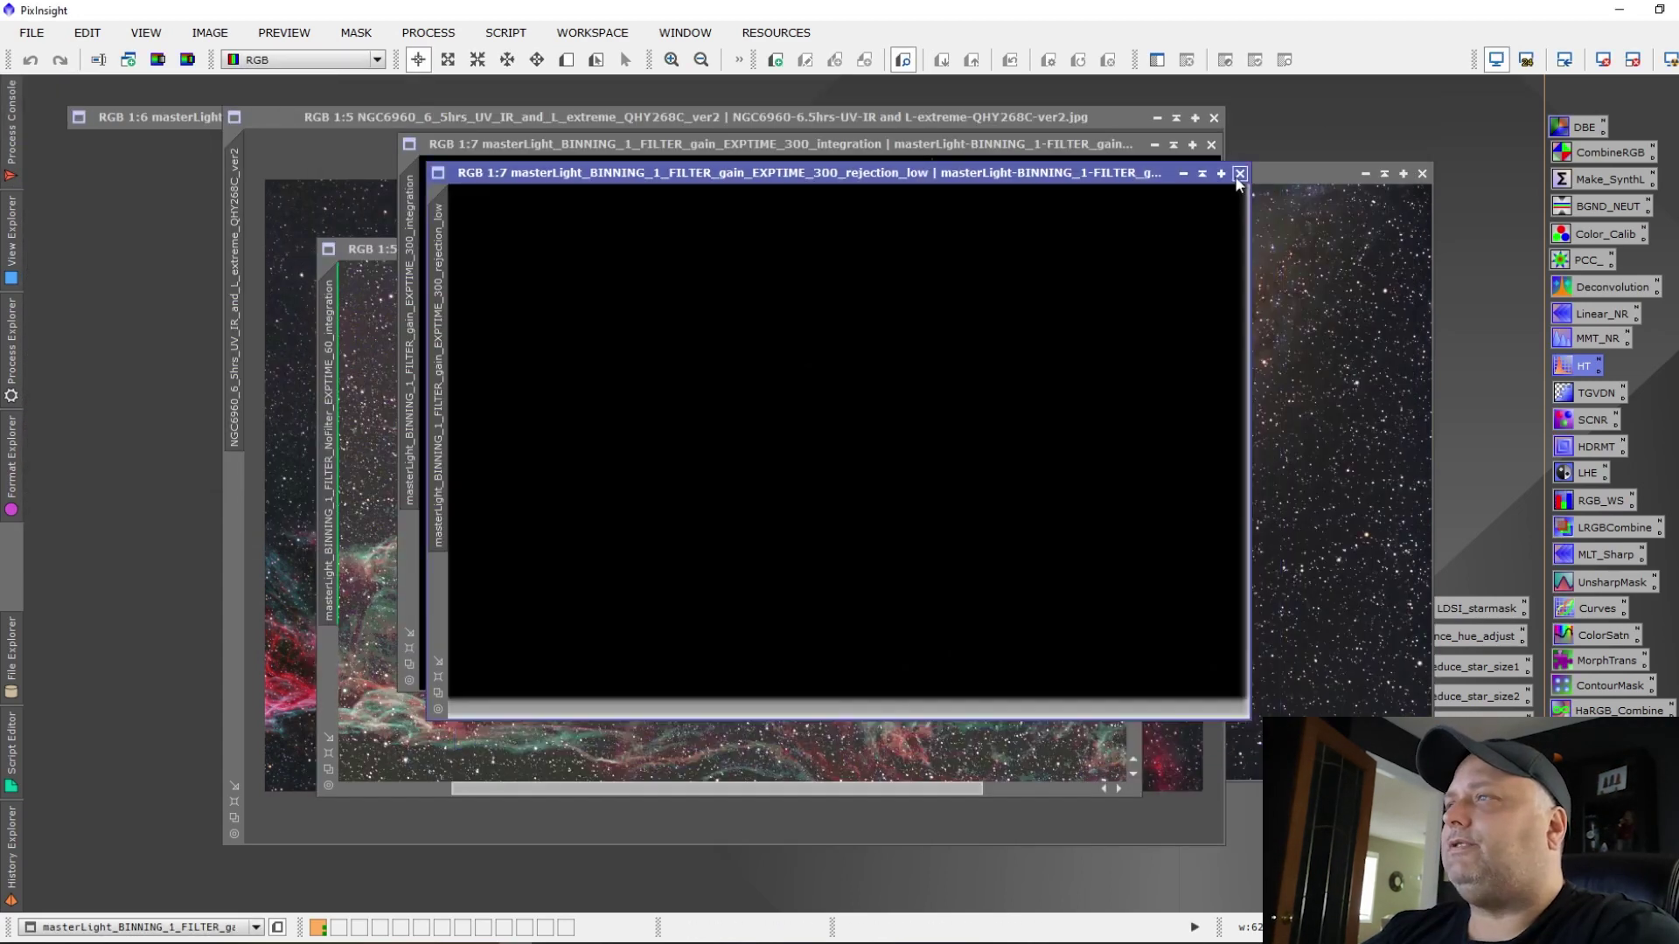
left_click(1240, 173)
left_click_drag(1091, 144, 1152, 202)
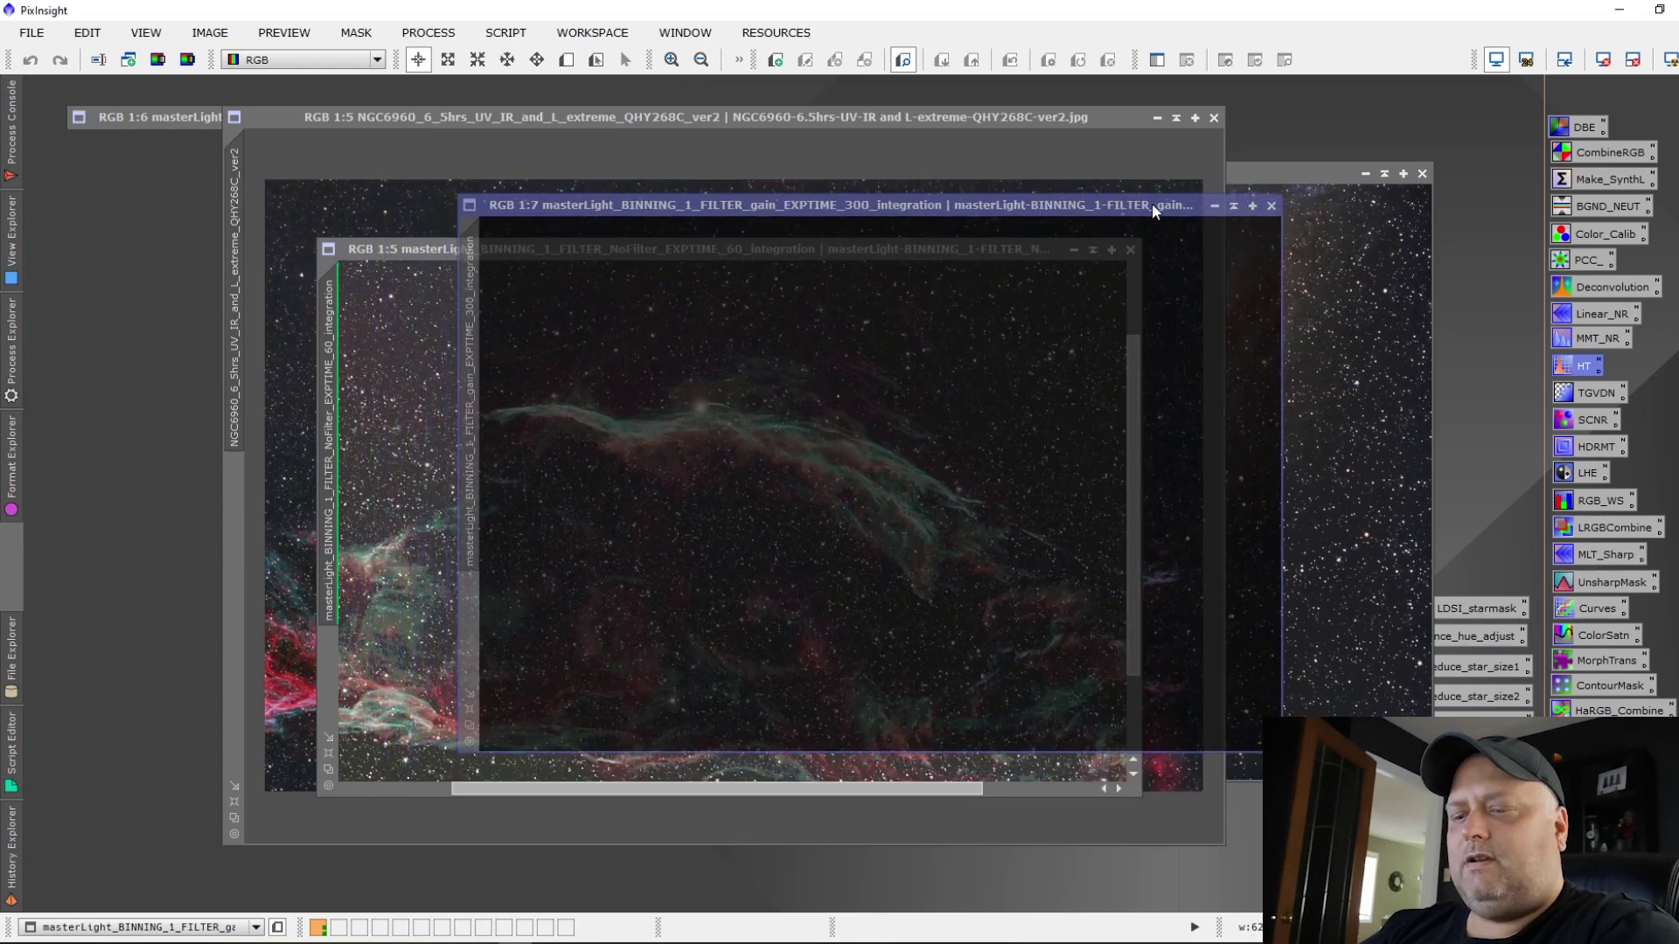
key("ctrl+a")
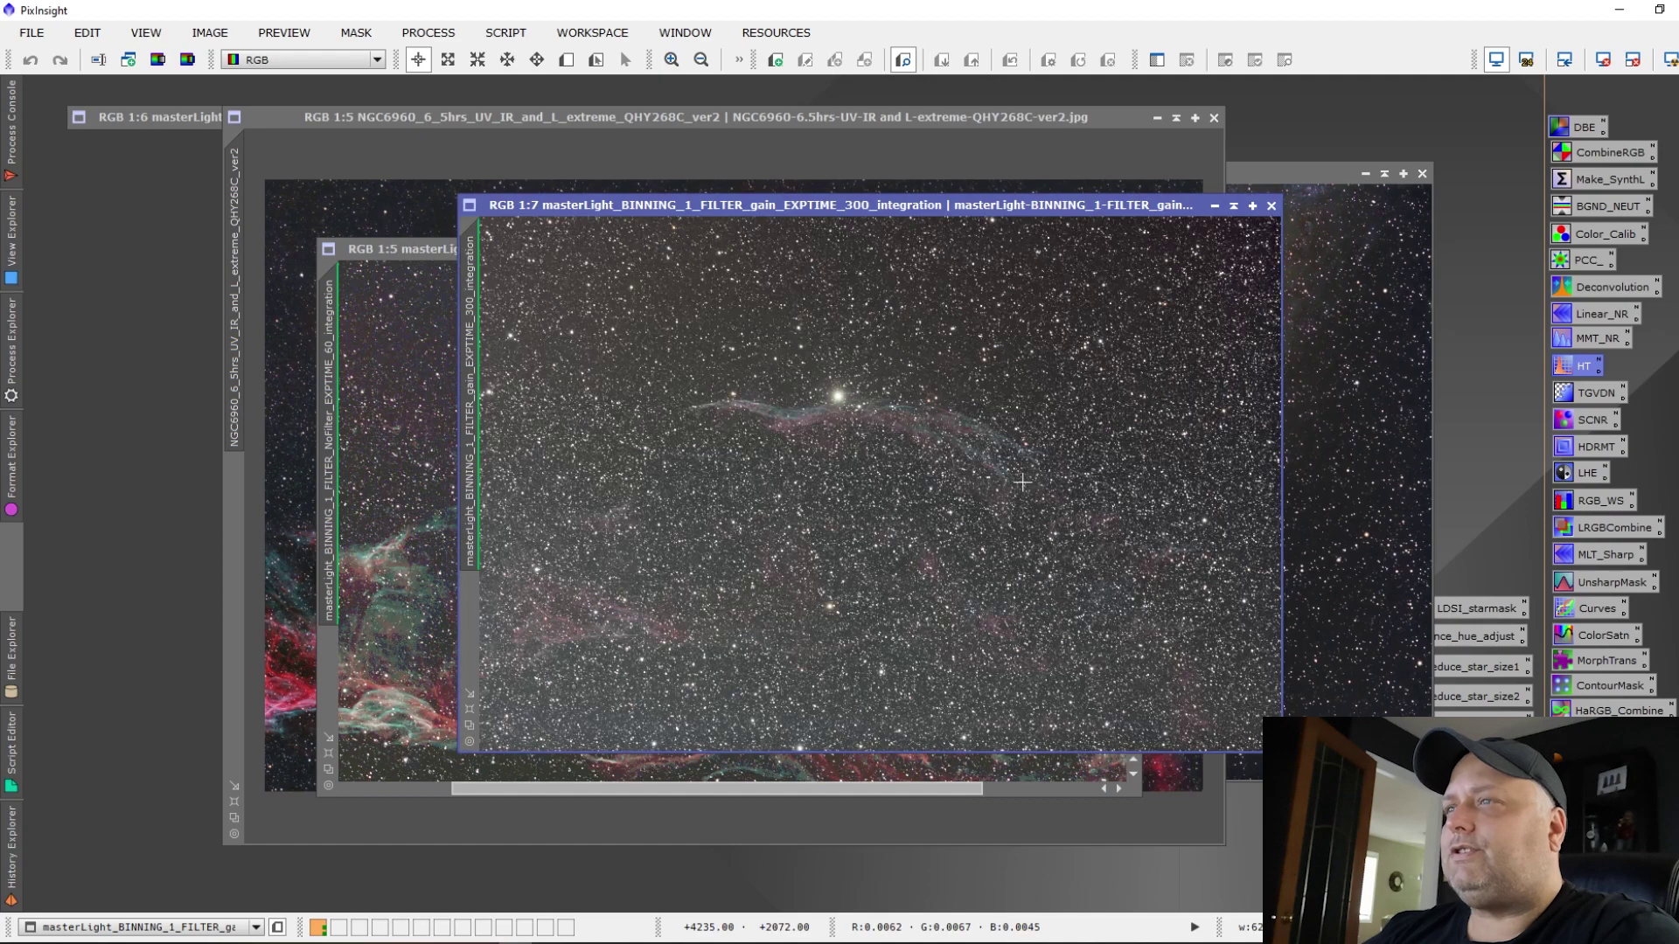
Zoom in and pan across the 300 s integration, then zoom back out
scroll(1022, 483, "up", 4)
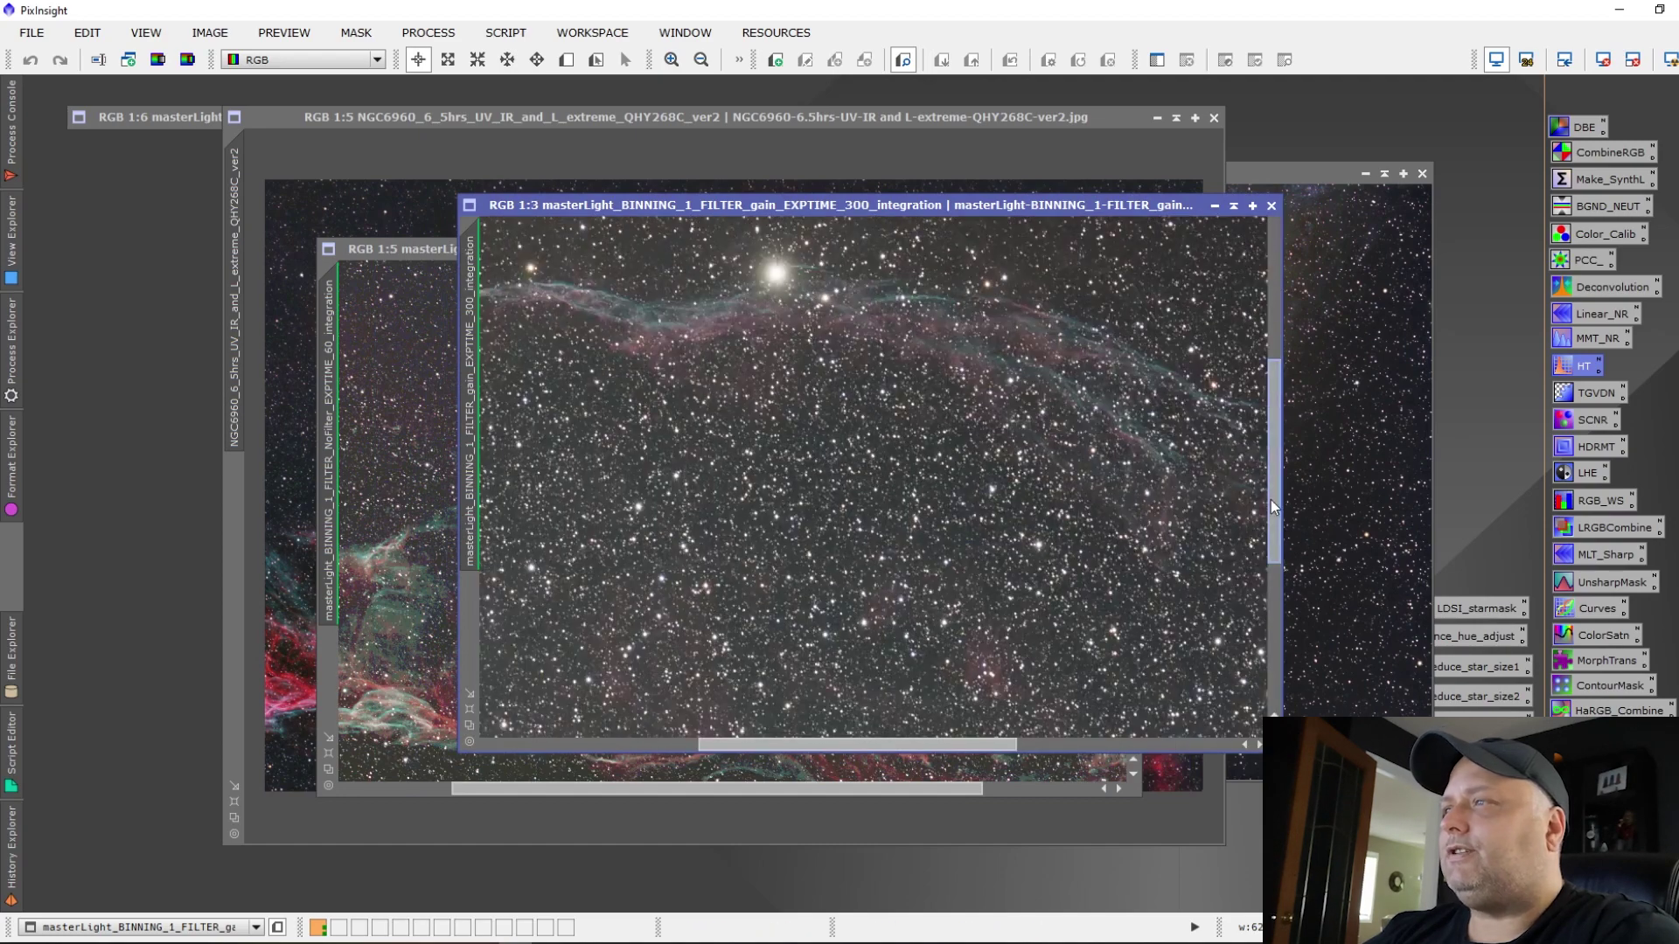
left_click_drag(1271, 500, 1277, 451)
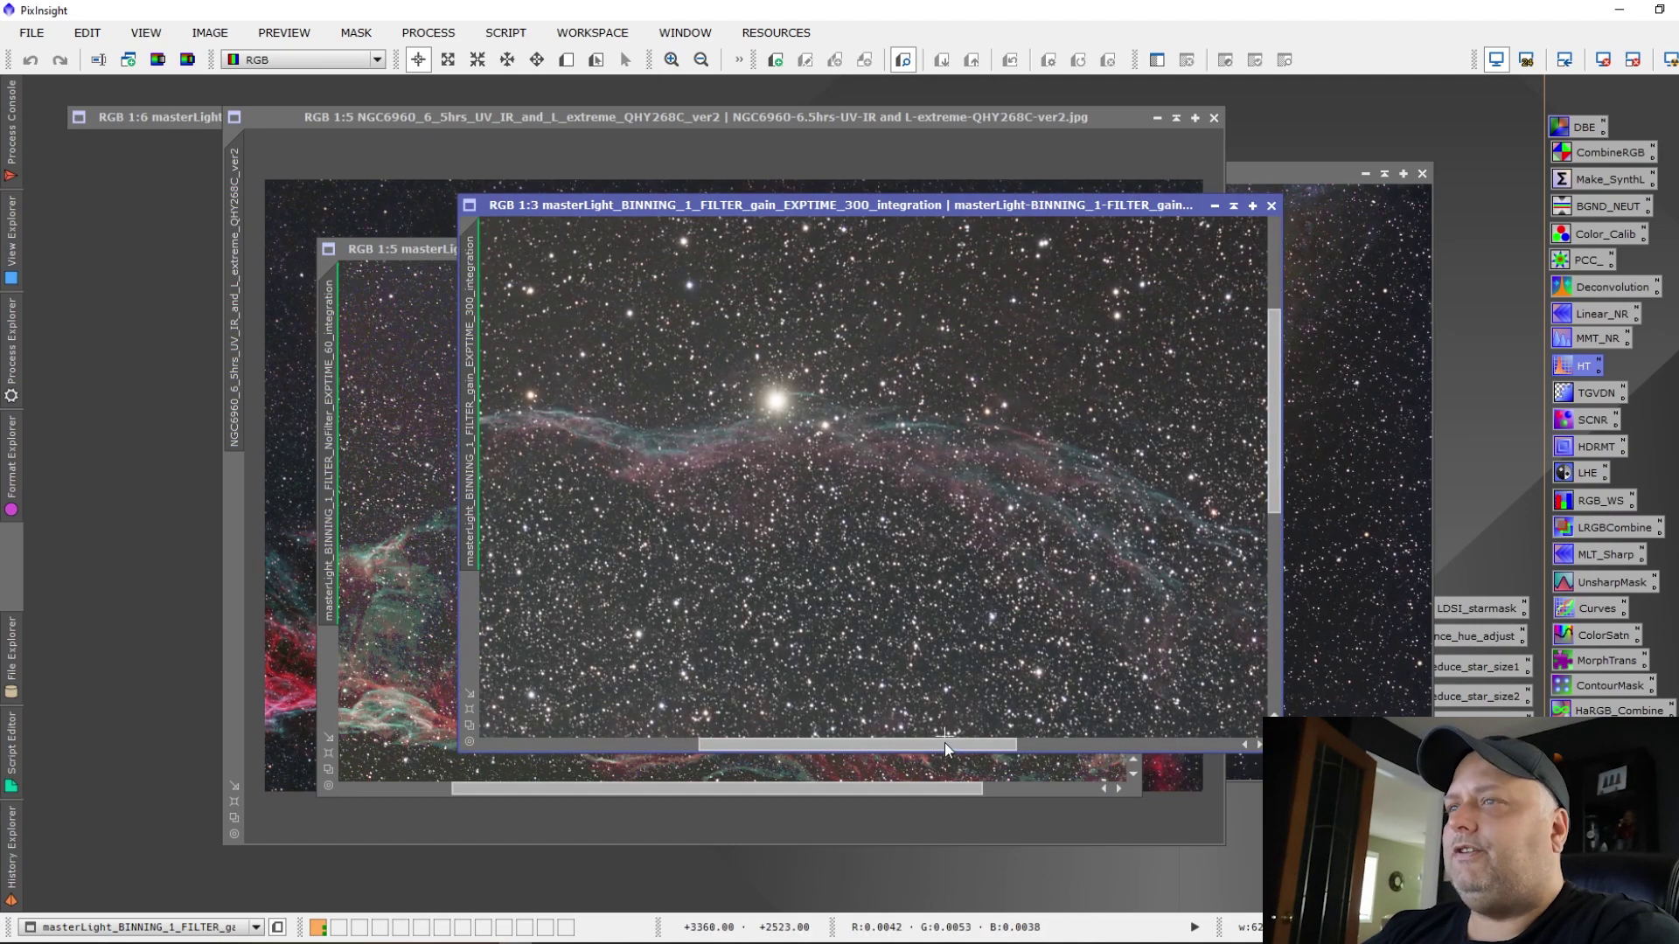
left_click_drag(945, 742, 922, 745)
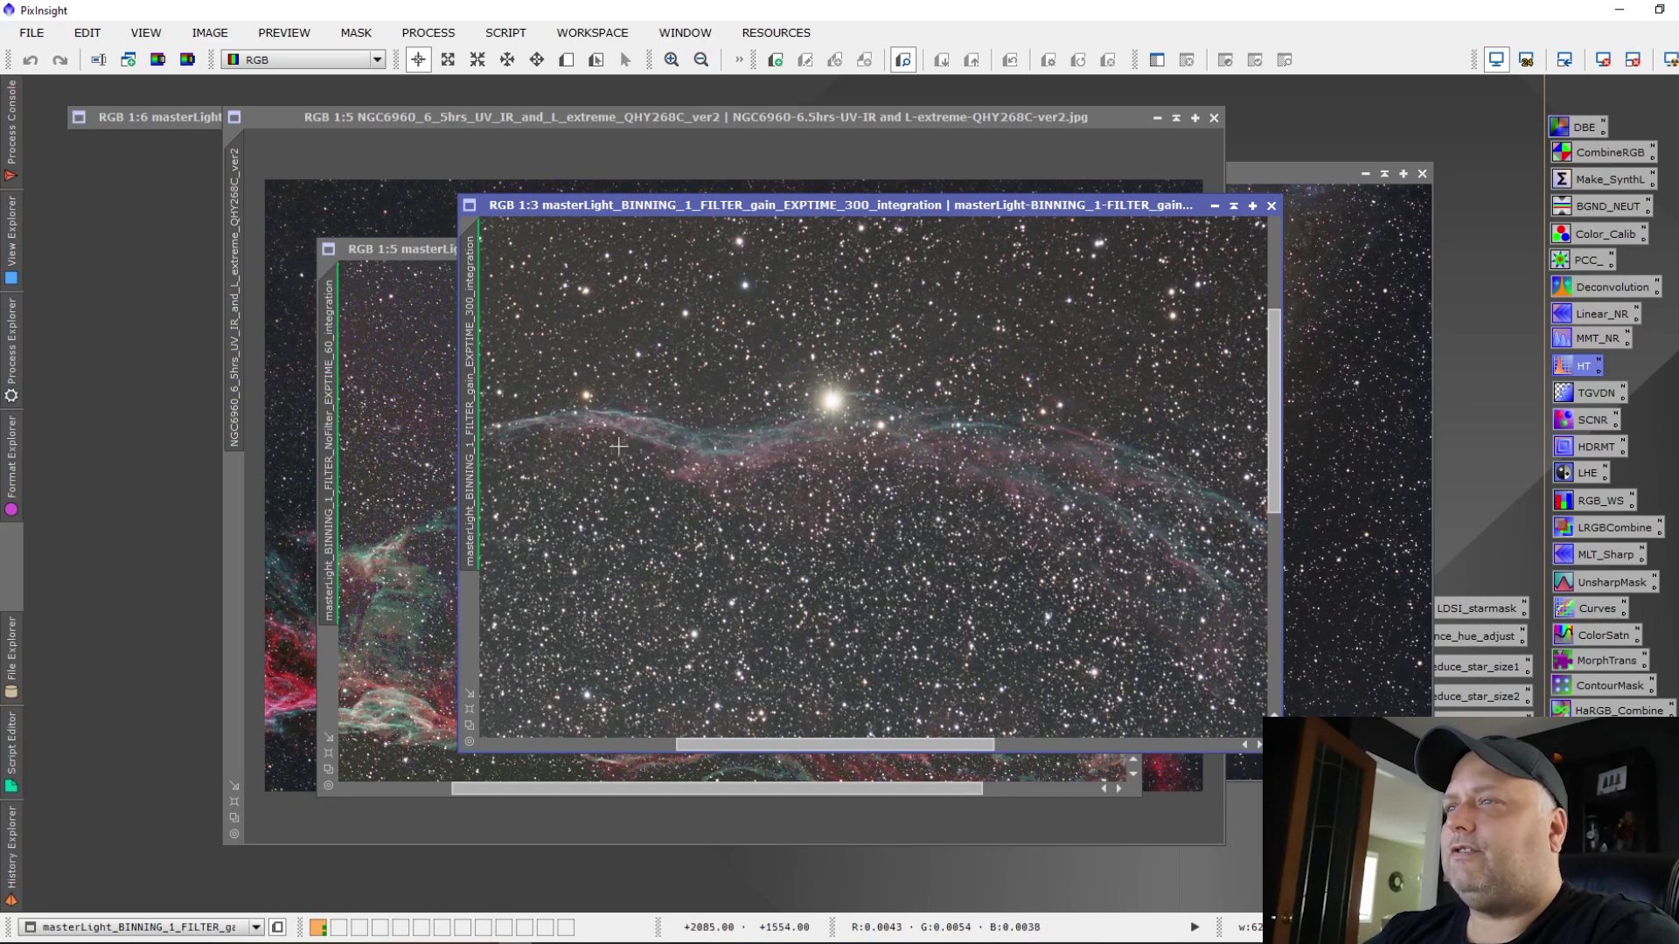
scroll(1101, 454, "down", 1)
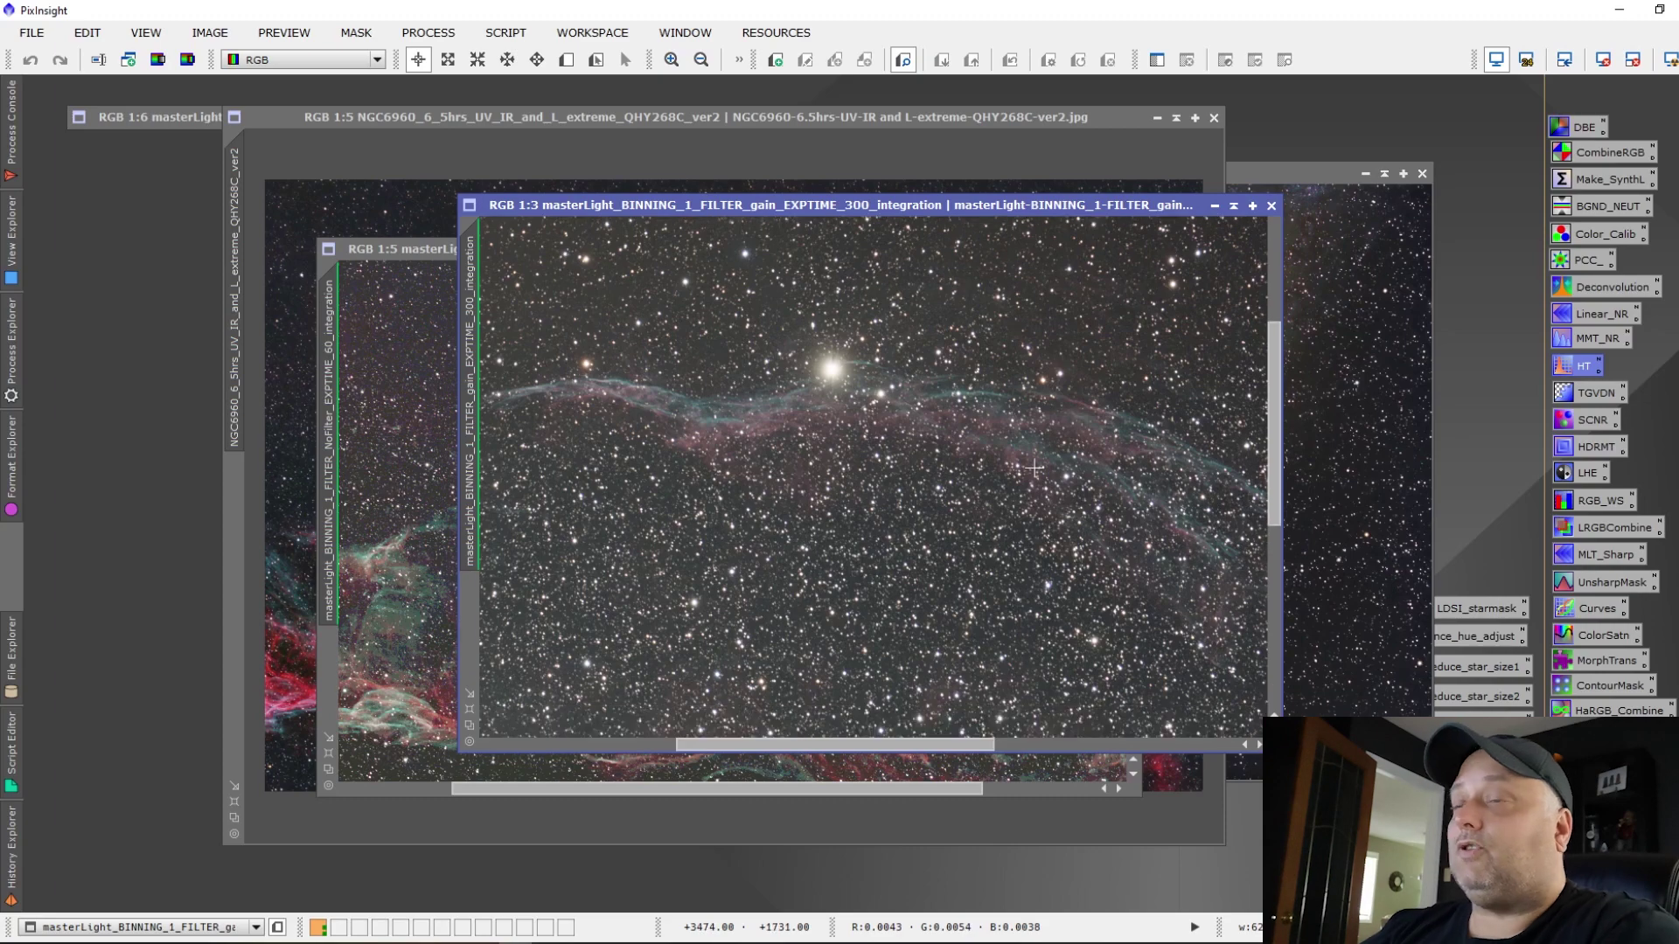
scroll(1033, 470, "down", 3)
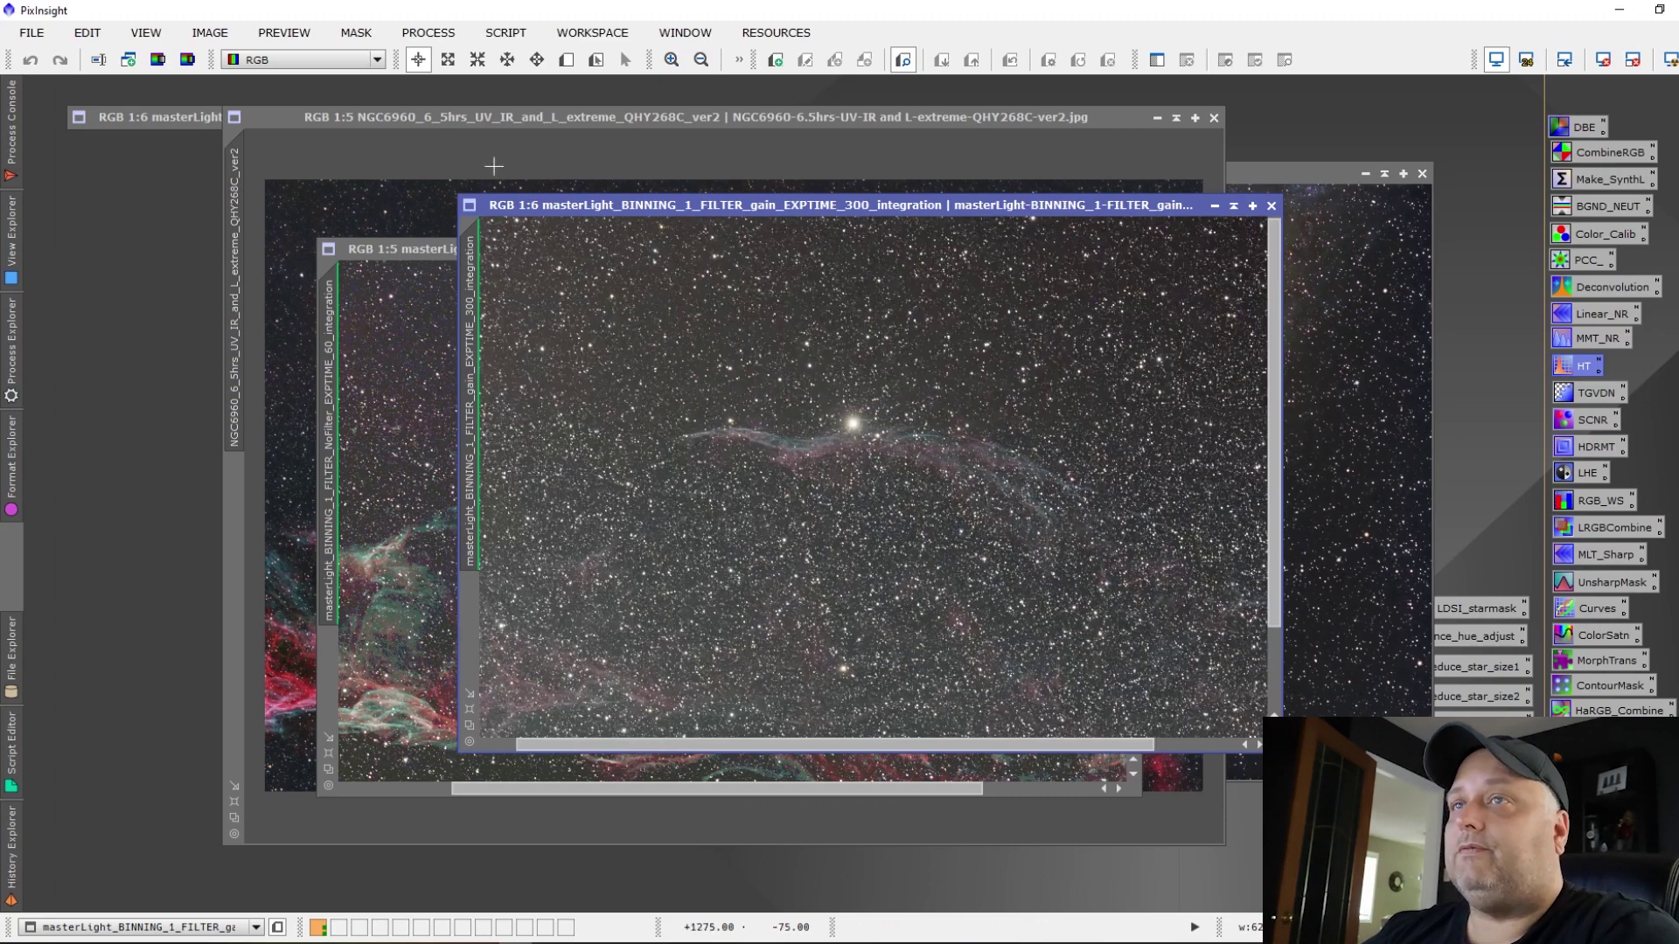
Shade the NGC6960 composite window and move it aside, revealing the RGB_9.5hrs Andromeda image
left_click(491, 114)
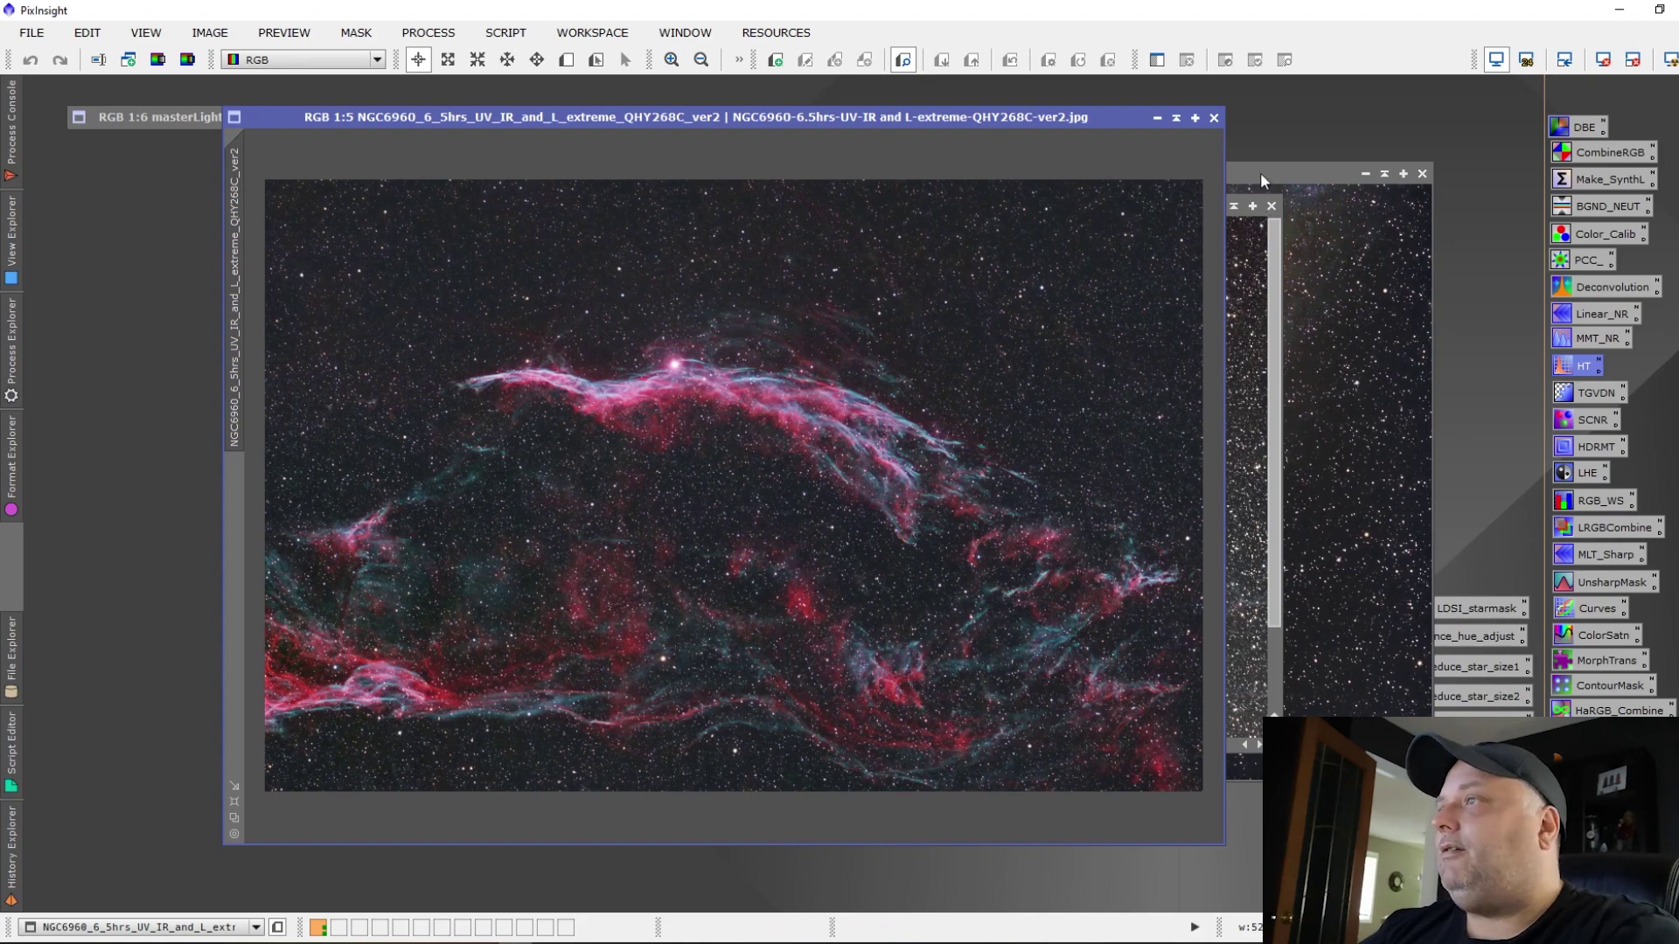
left_click(1272, 208)
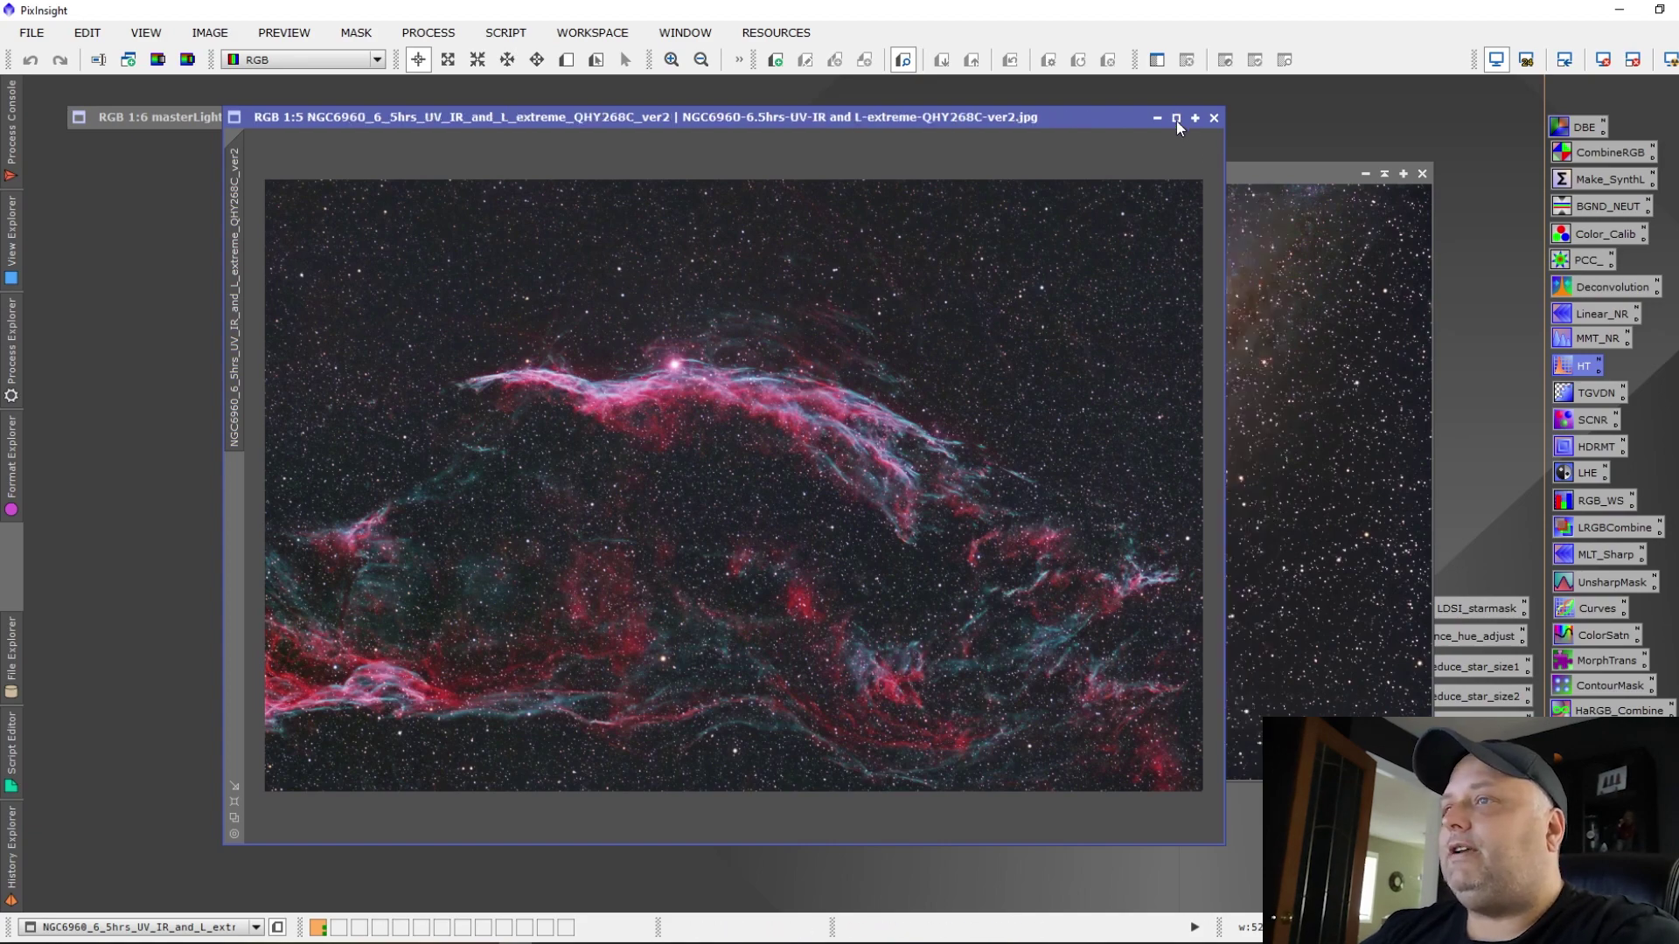
left_click(1176, 118)
left_click_drag(749, 480, 301, 178)
Close the masterLight window, then enlarge and reposition the RGB_9.5hrs Andromeda window
left_click(1131, 250)
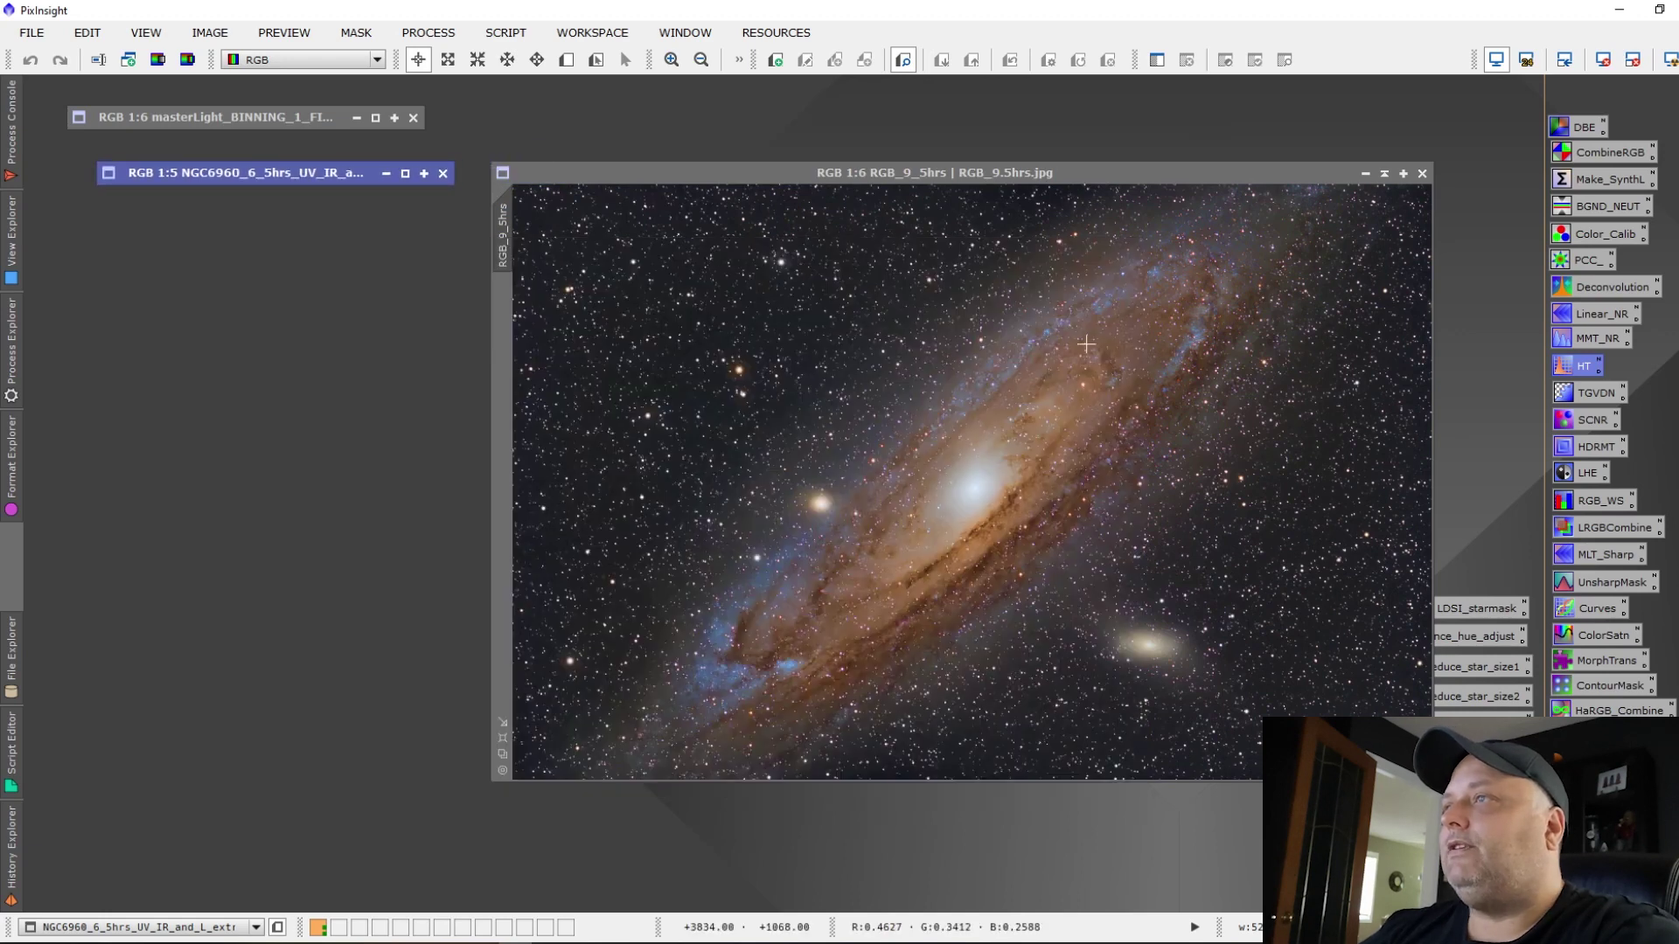
left_click_drag(1073, 171, 874, 196)
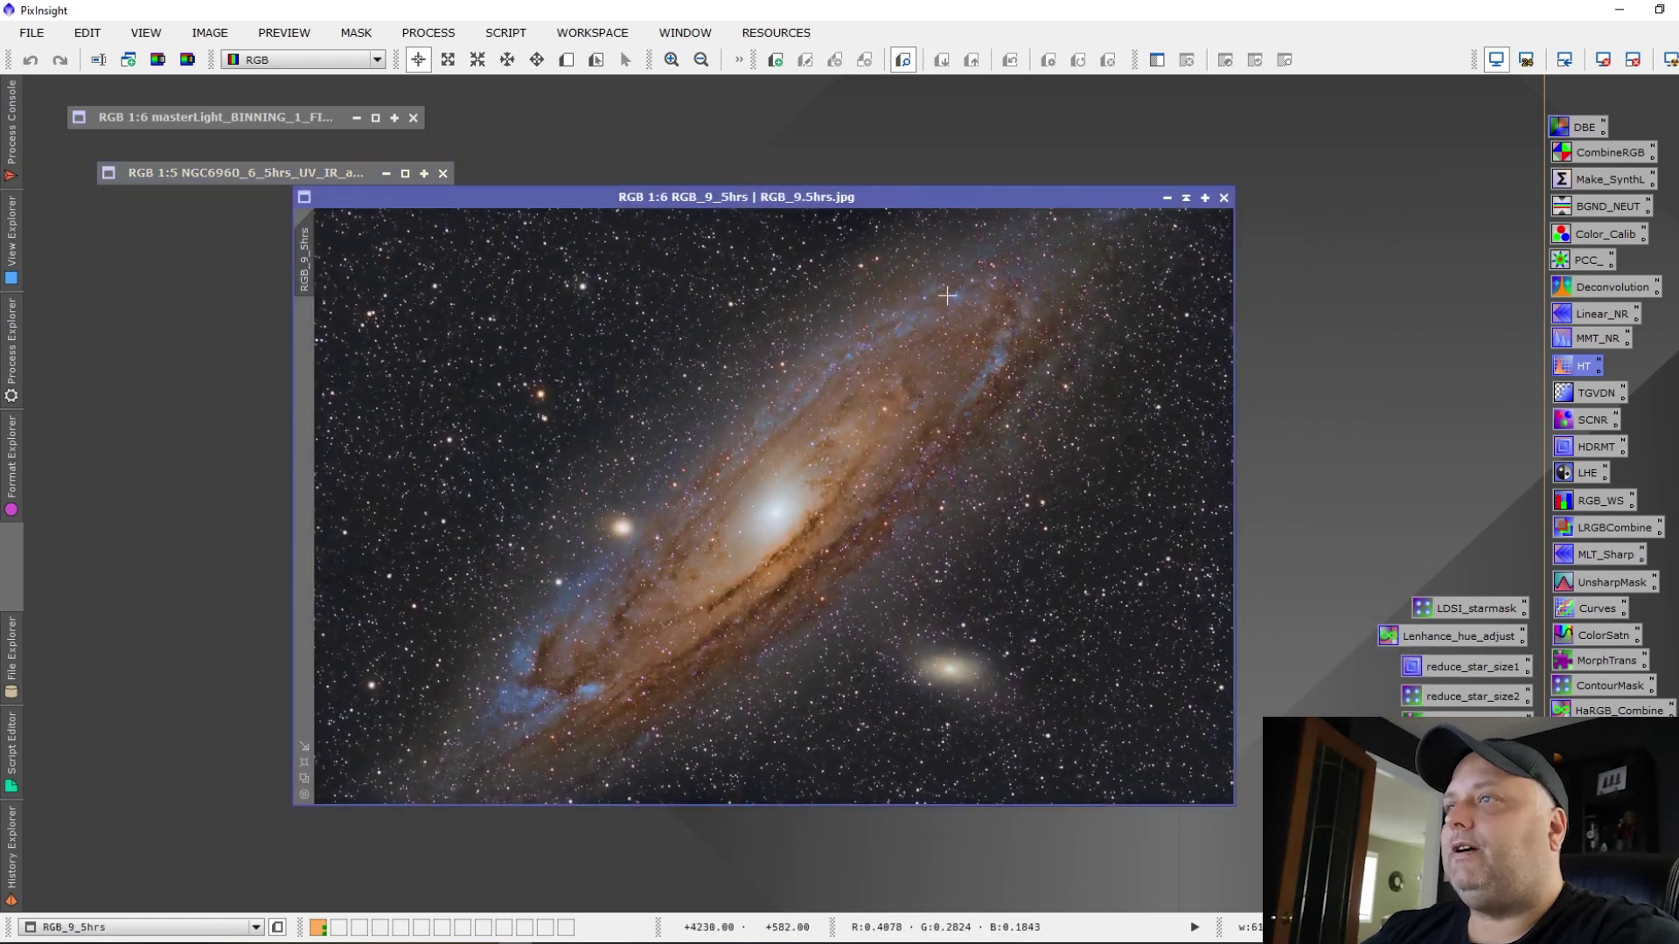
scroll(947, 296, "down", 1)
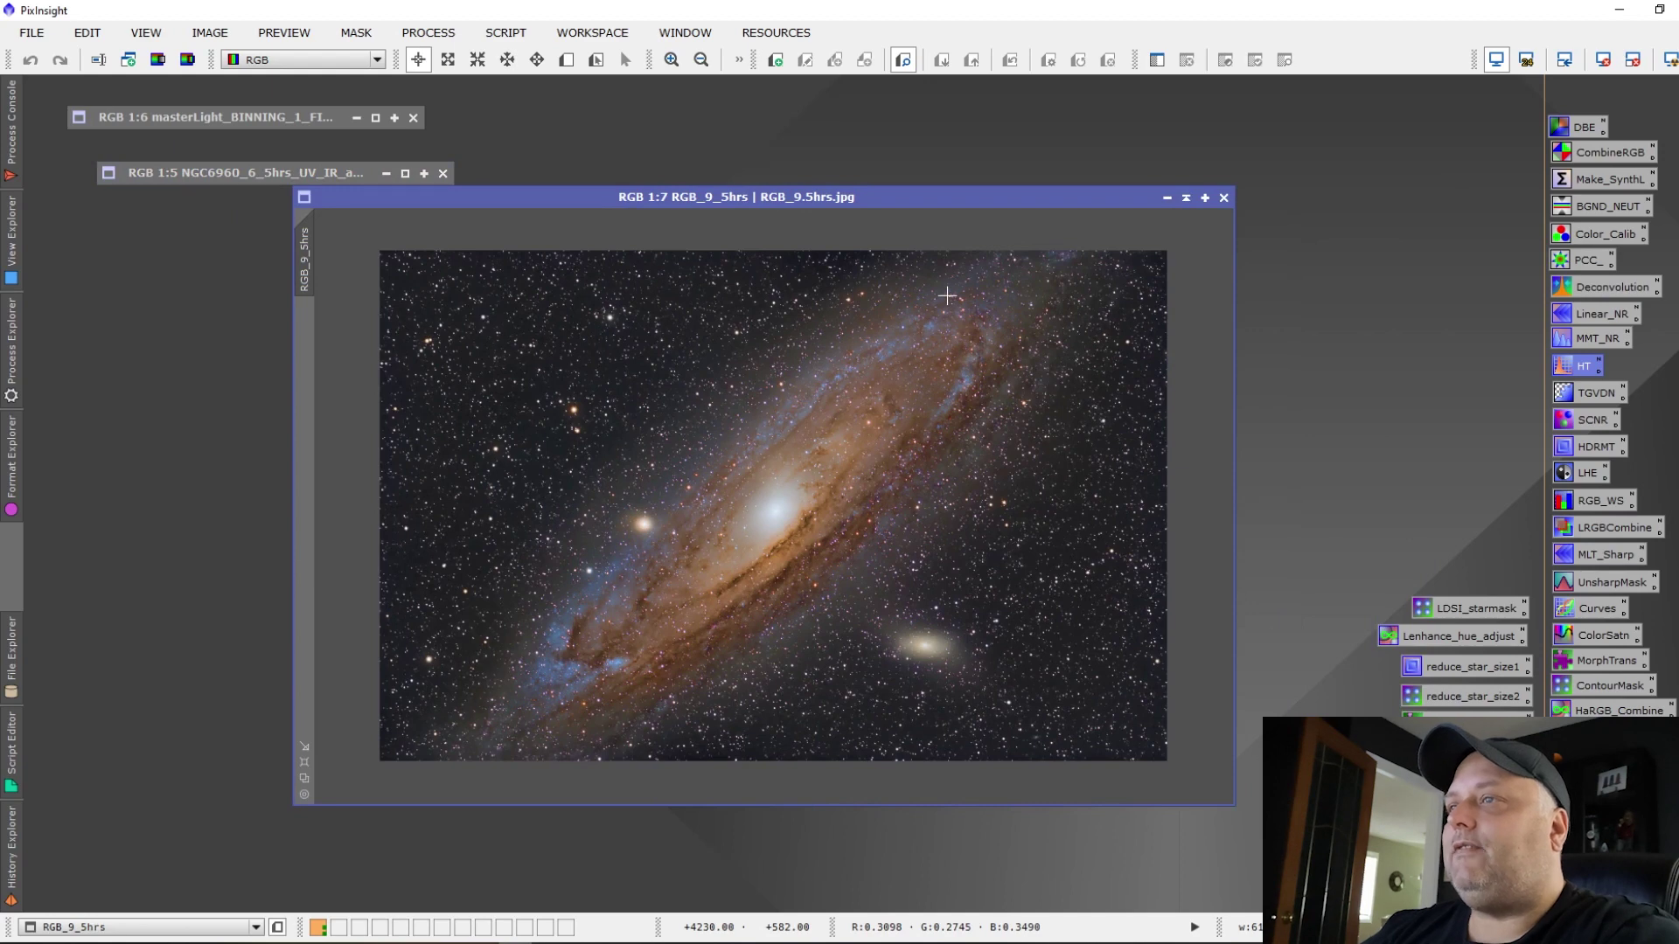
scroll(947, 295, "up", 1)
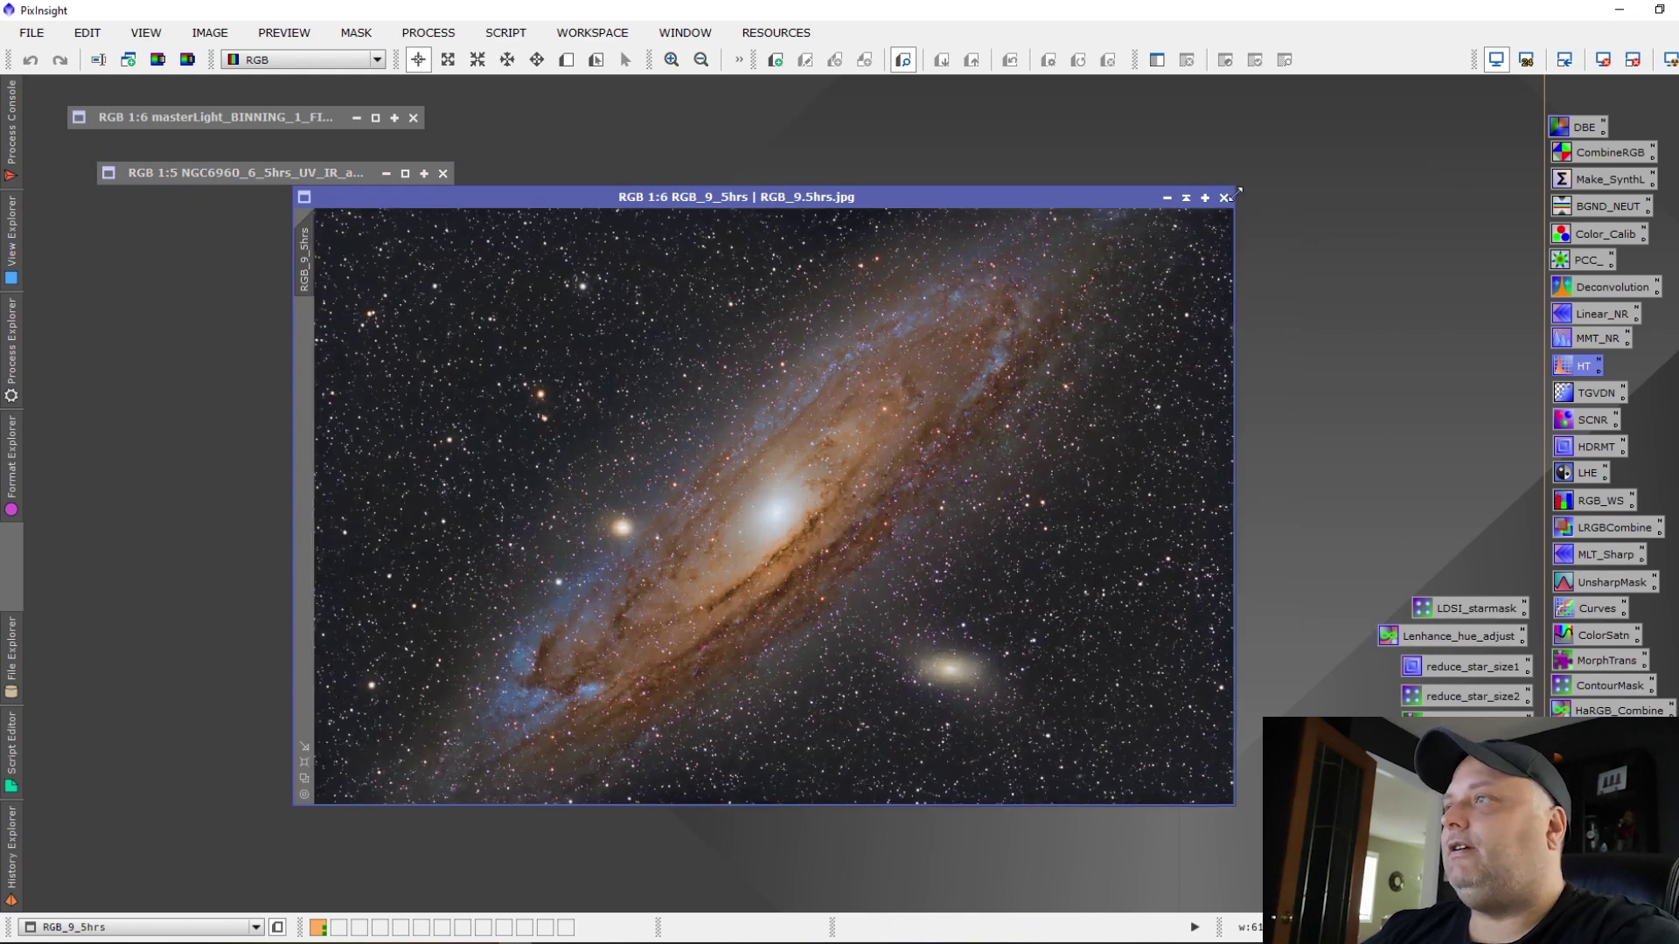
left_click_drag(1237, 192, 1314, 122)
left_click_drag(1074, 113, 1009, 137)
Zoom into the Andromeda core and pan across the spiral arms using the scrollbars
scroll(1073, 407, "up", 4)
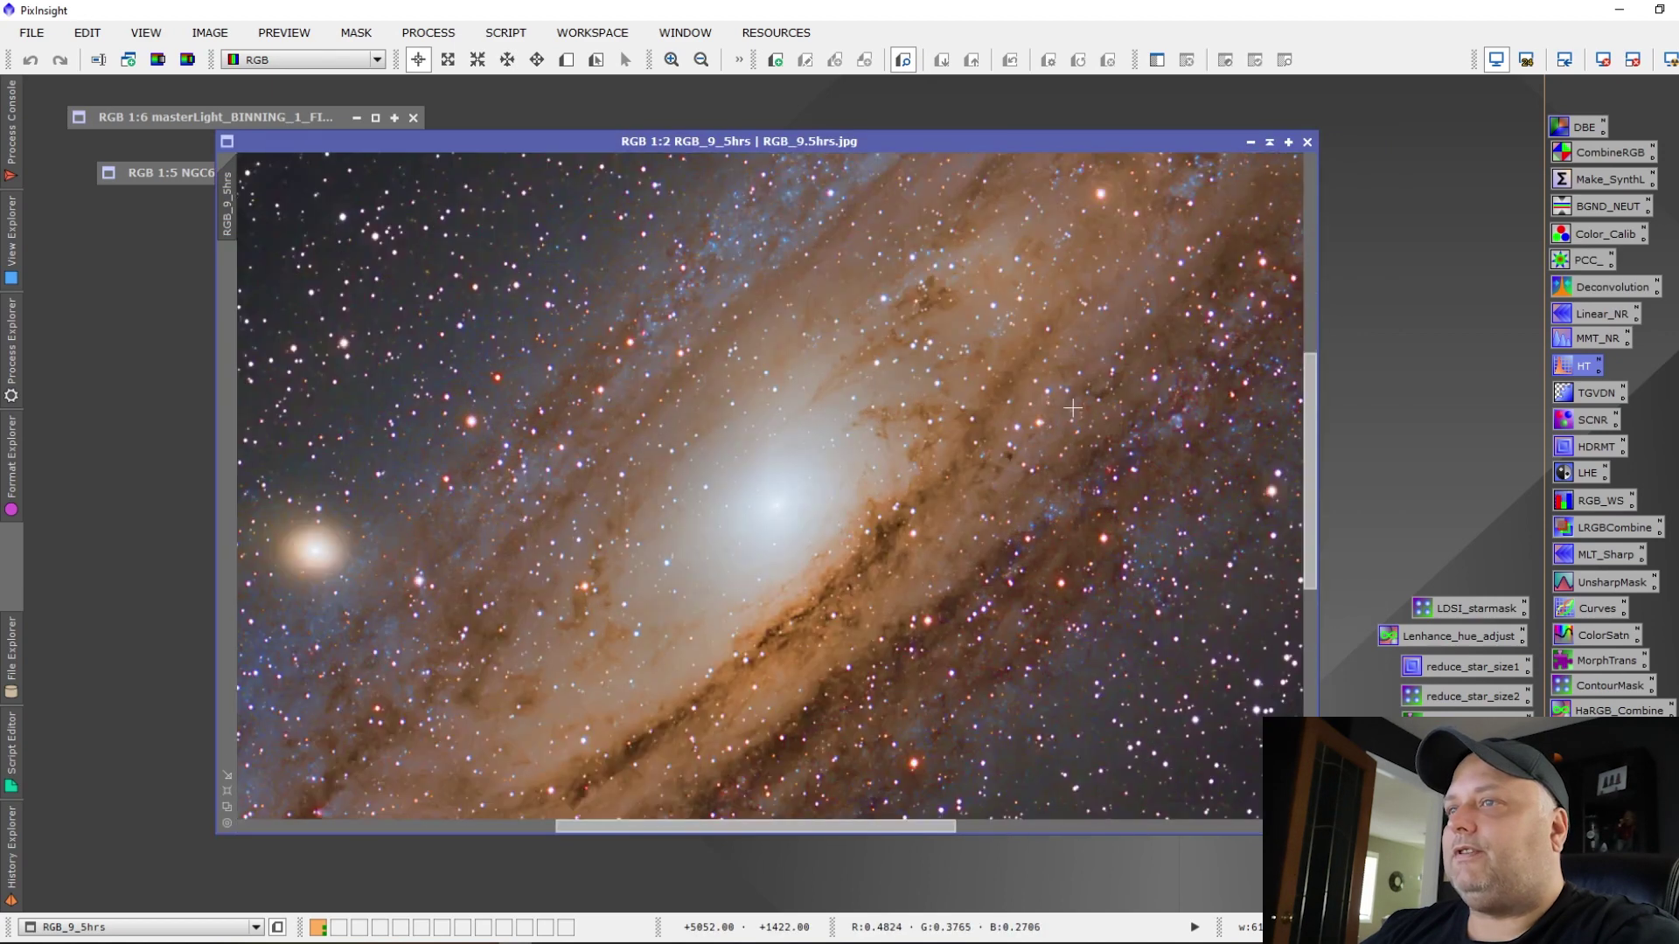
scroll(1072, 408, "up", 2)
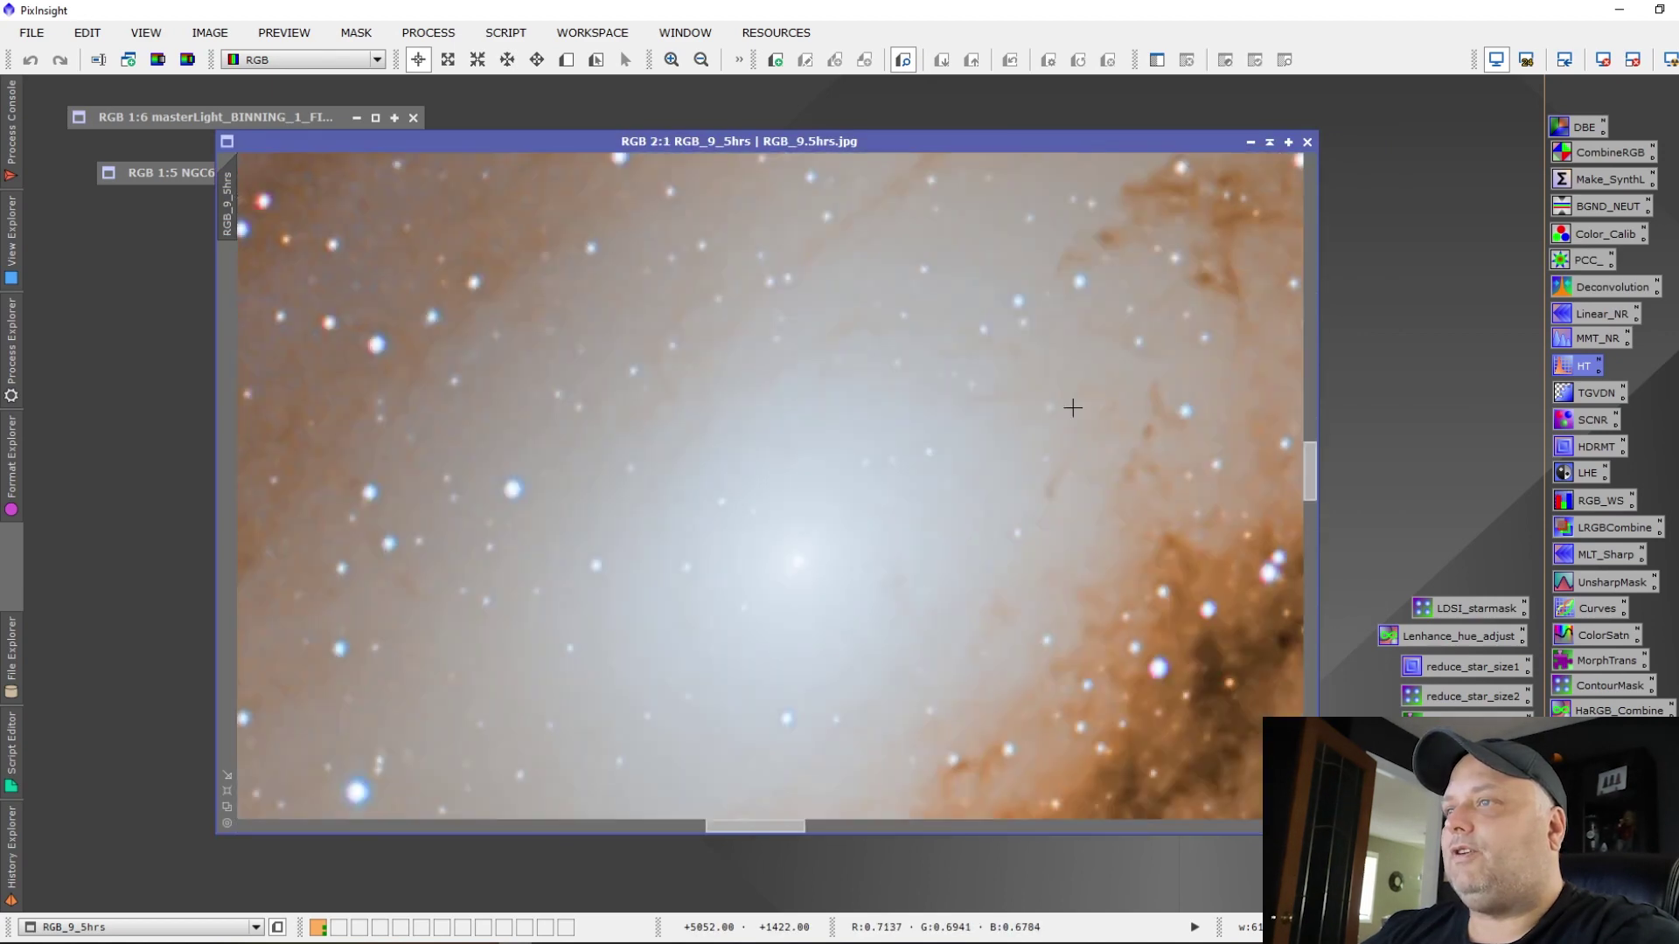
scroll(1079, 360, "down", 2)
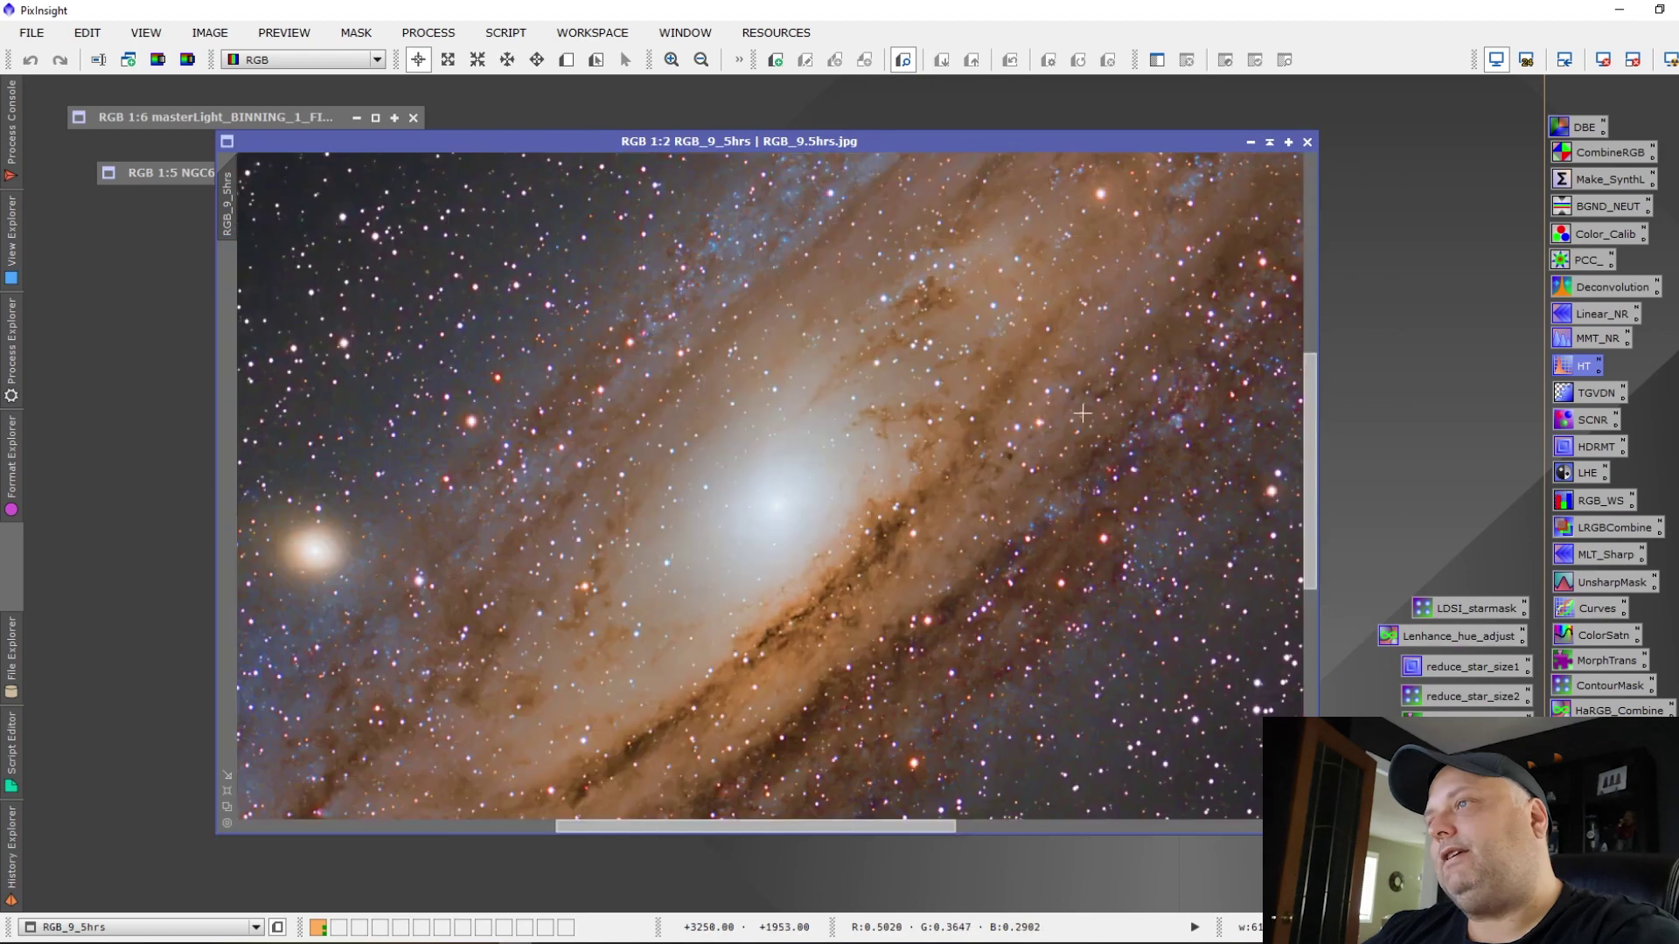
scroll(1082, 413, "down", 3)
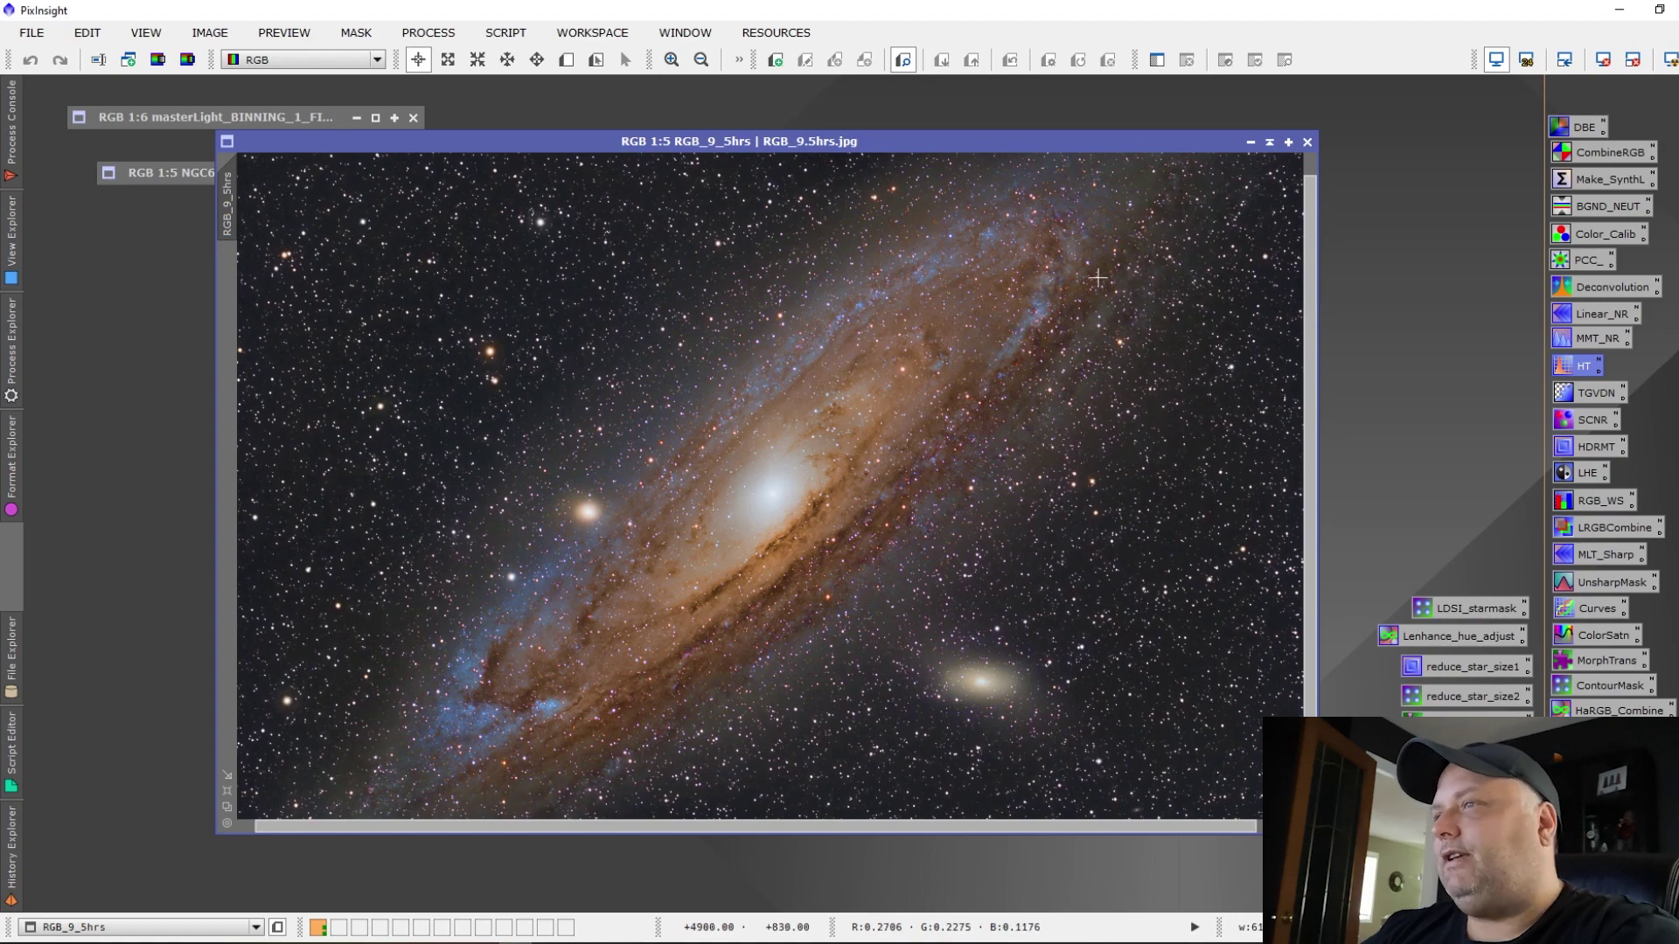
scroll(1082, 289, "up", 3)
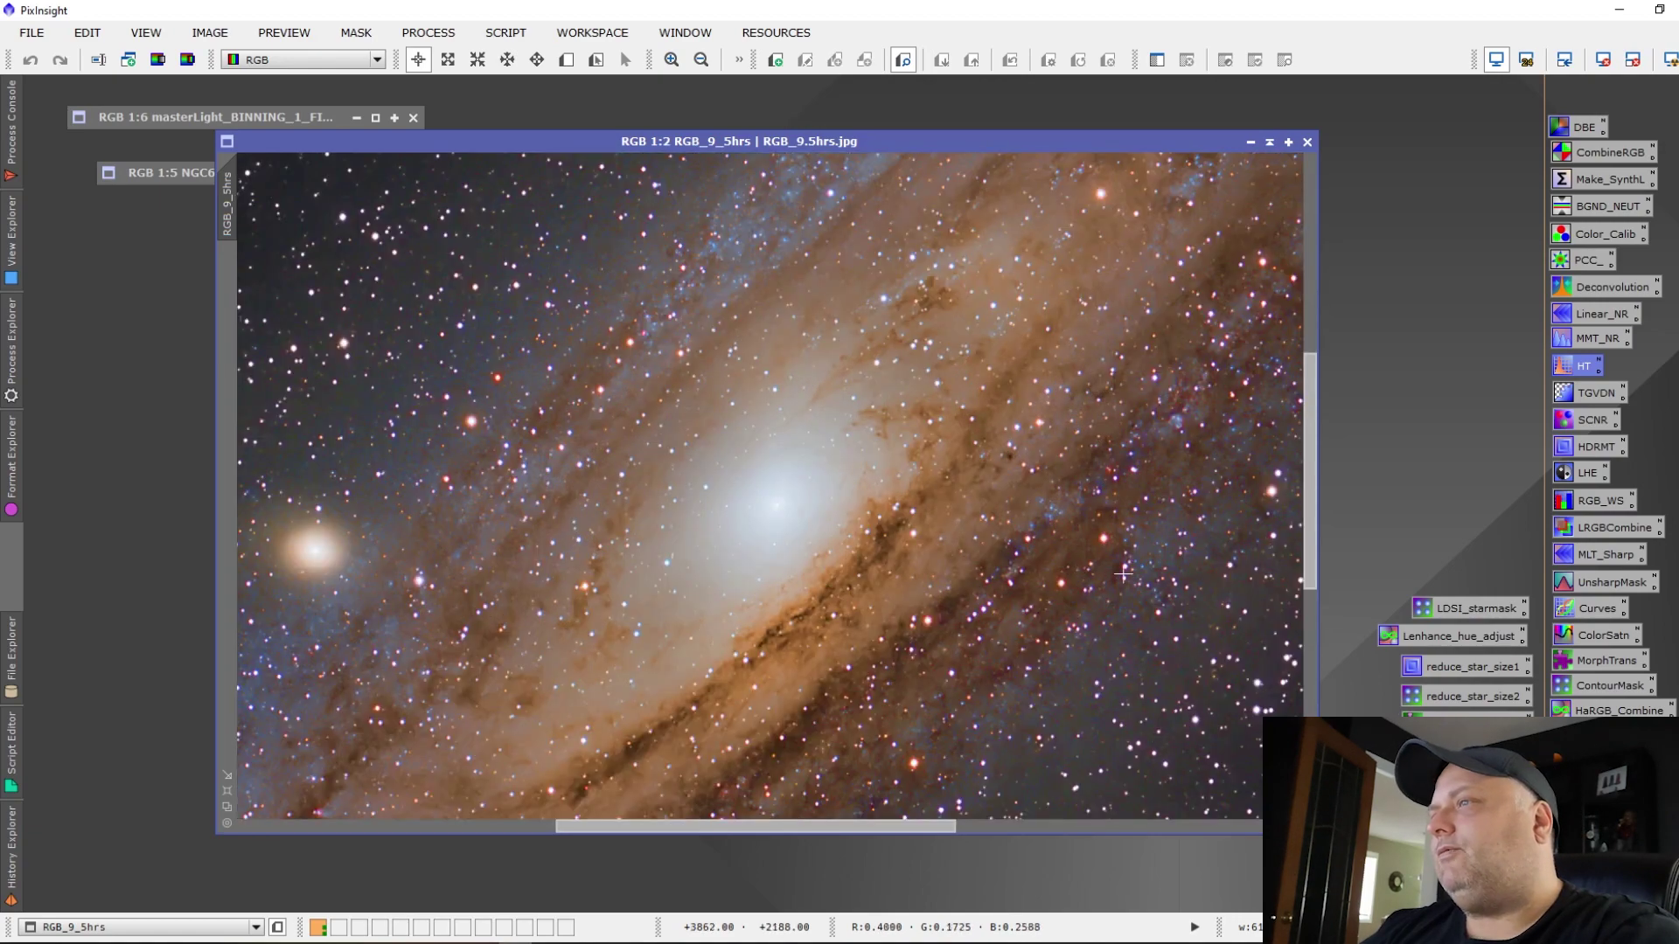
left_click_drag(855, 826, 1005, 822)
left_click_drag(1314, 485, 1317, 337)
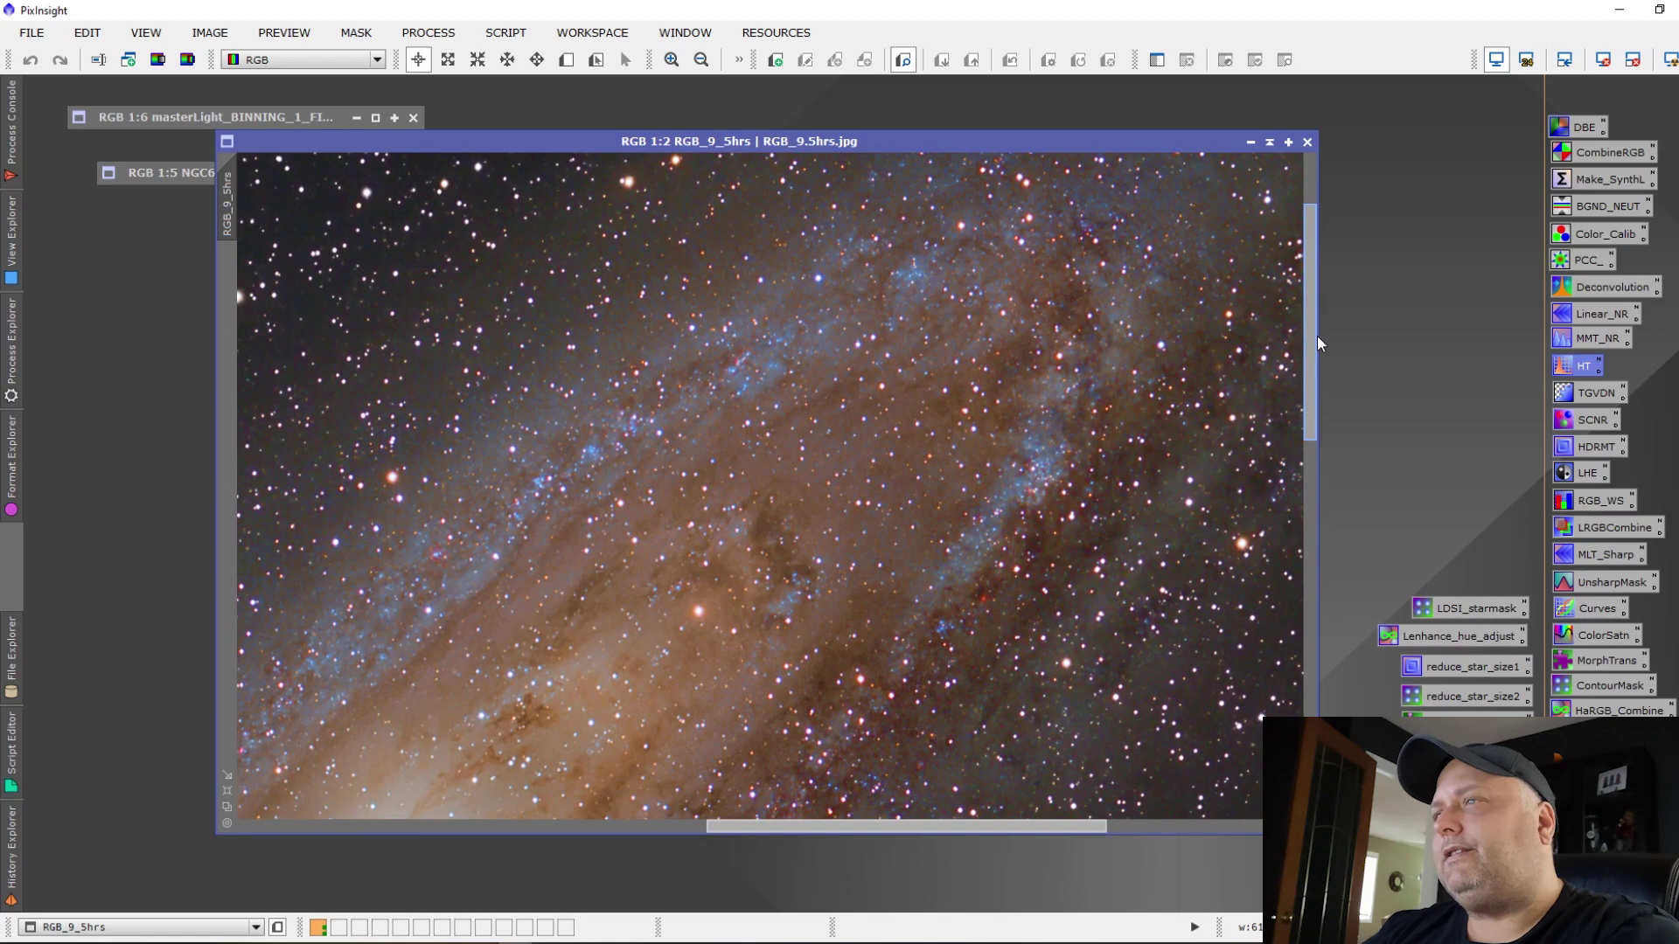
left_click_drag(1317, 336, 1313, 375)
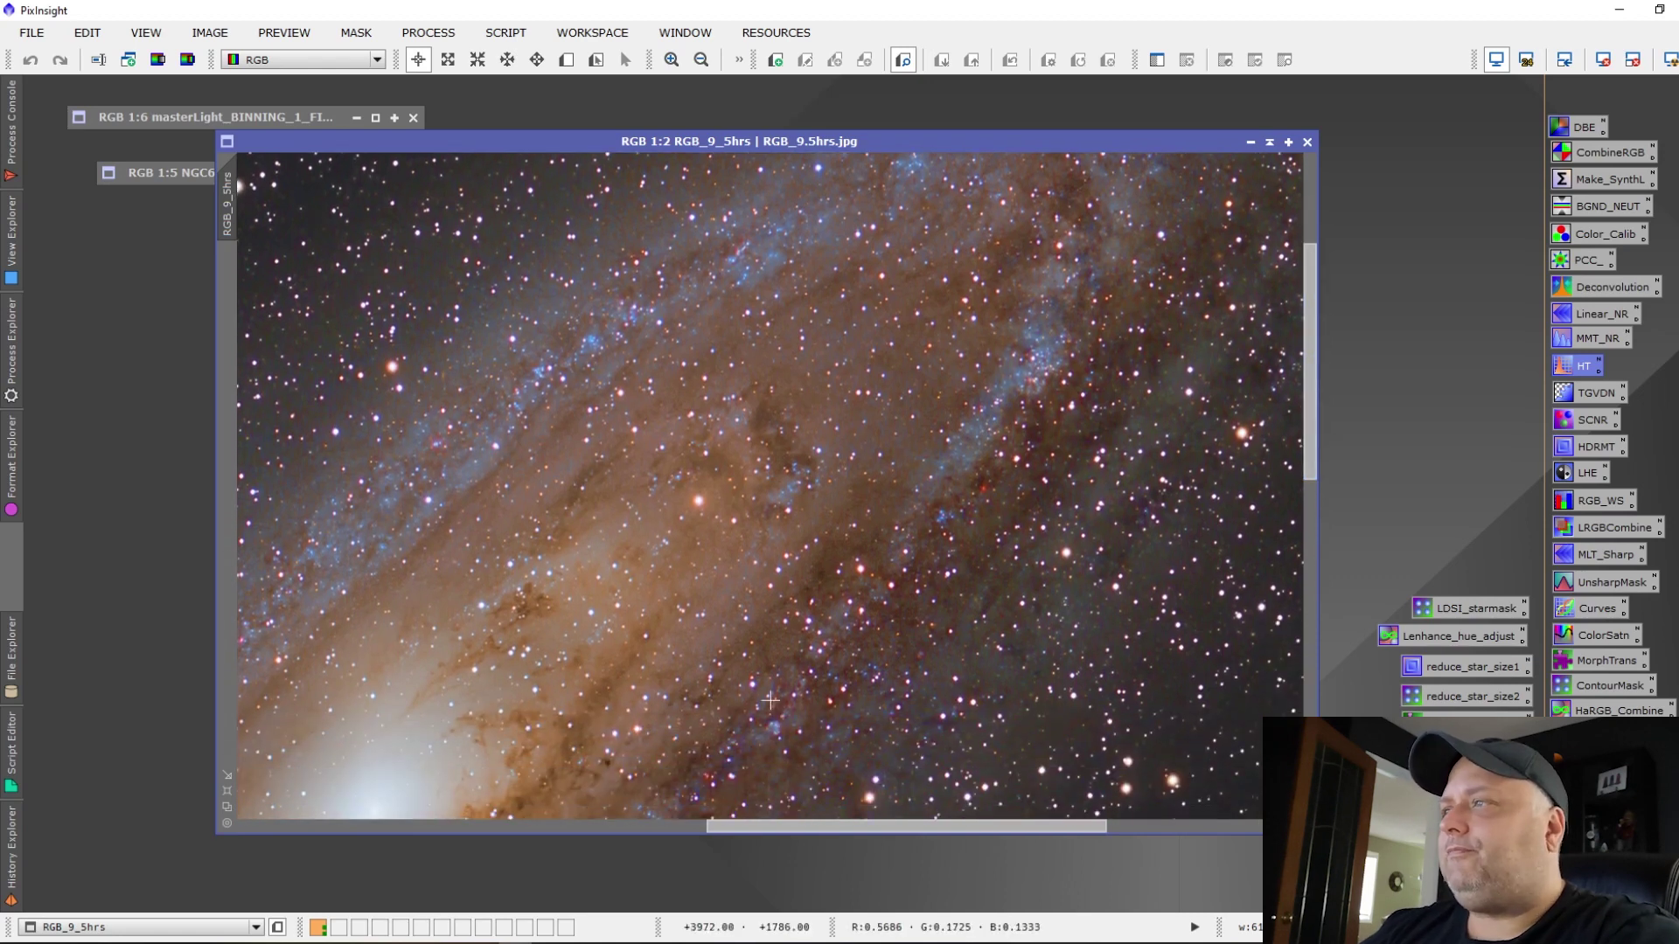
left_click_drag(1304, 410, 1310, 490)
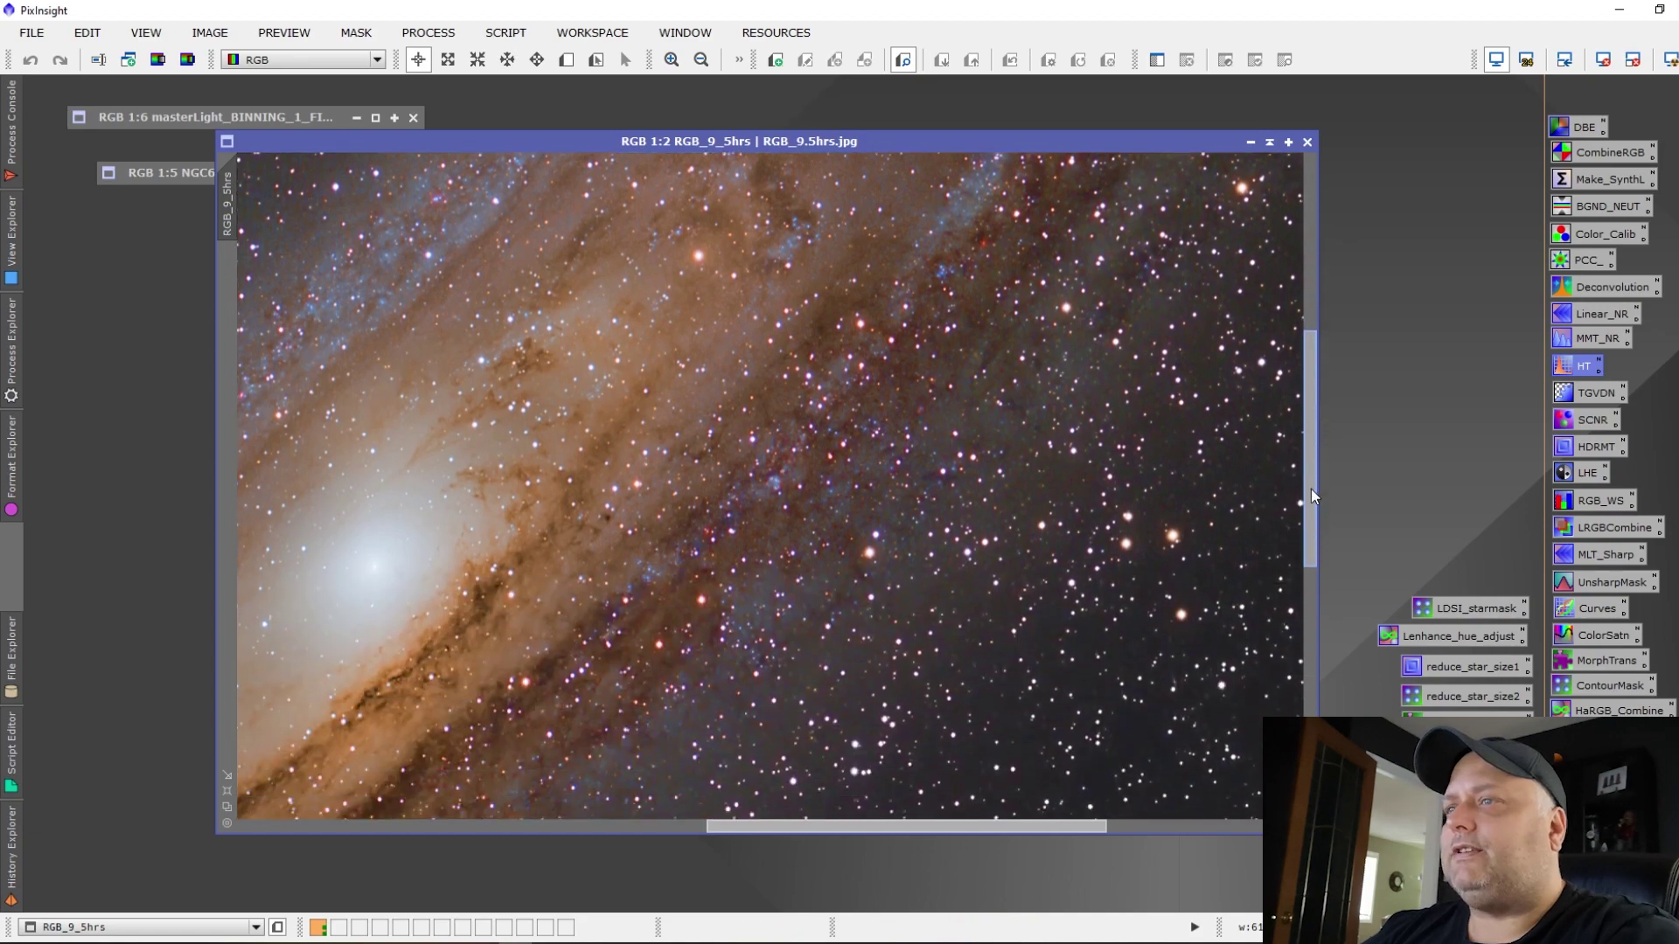
scroll(675, 472, "down", 4)
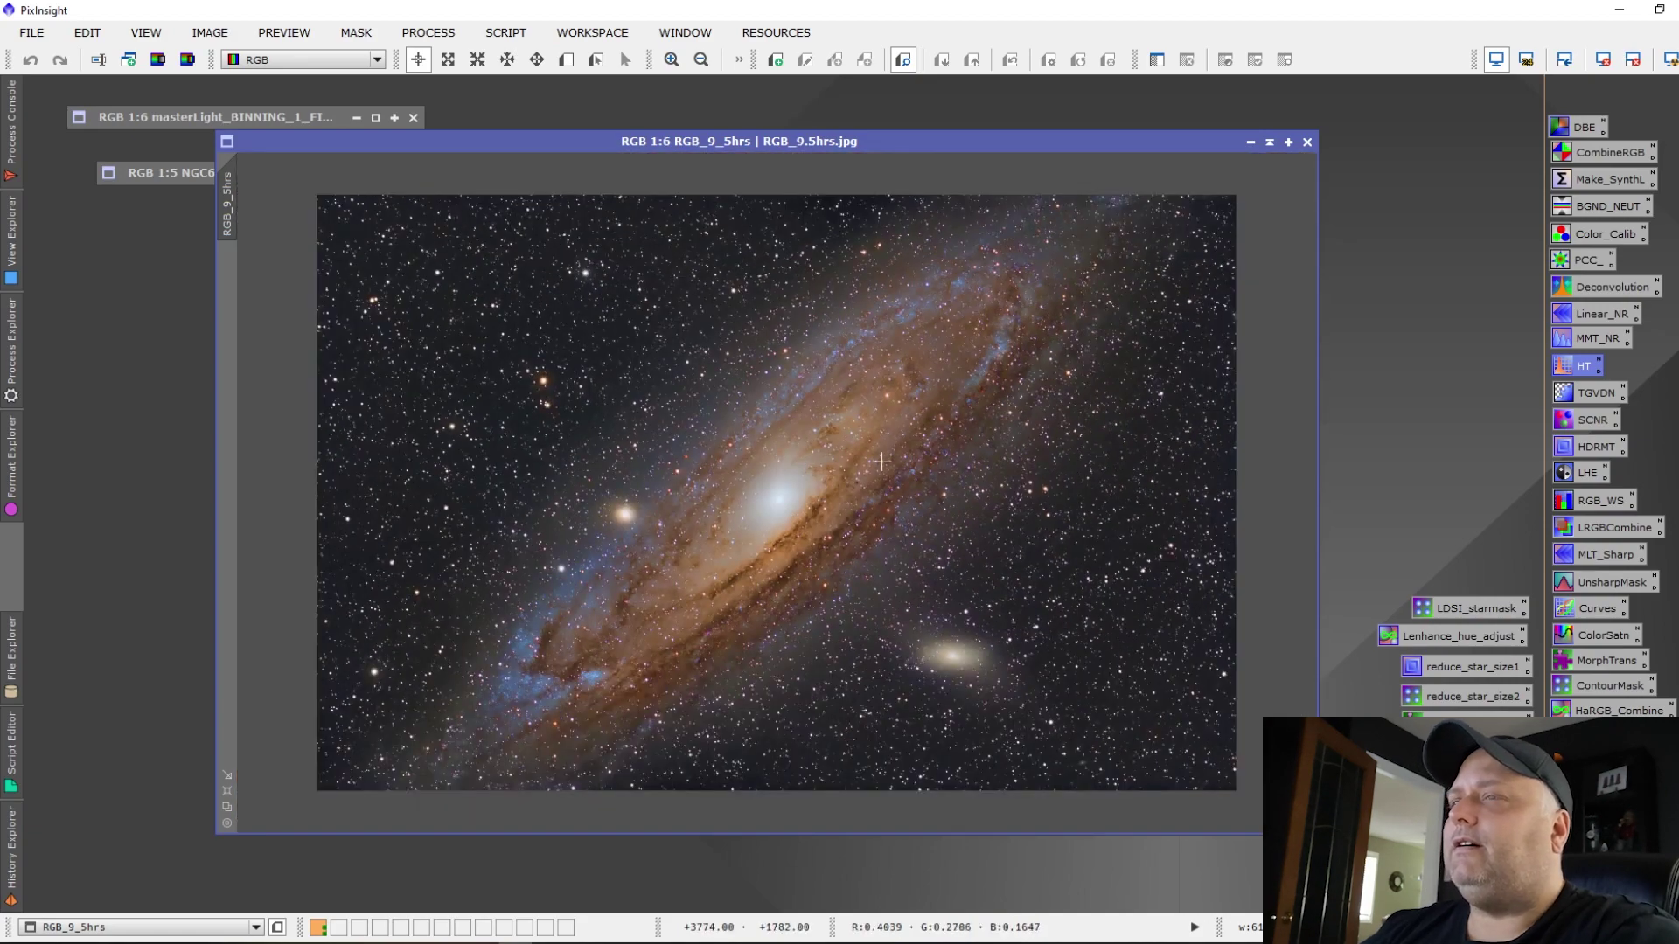
scroll(881, 461, "up", 1)
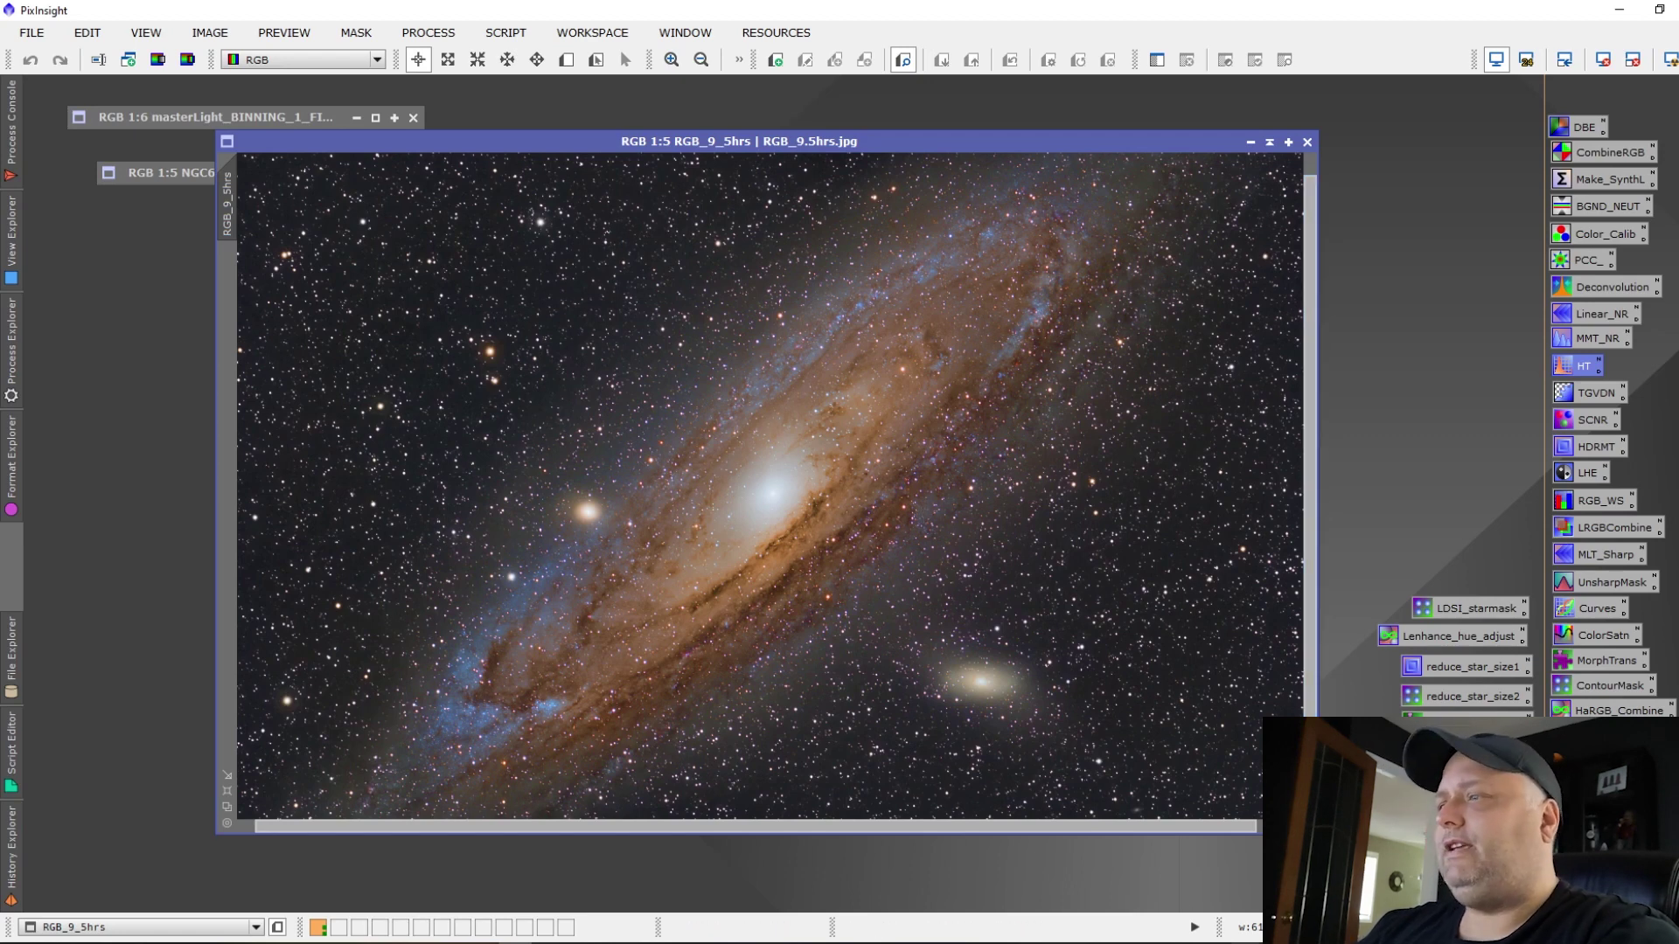
left_click(1163, 888)
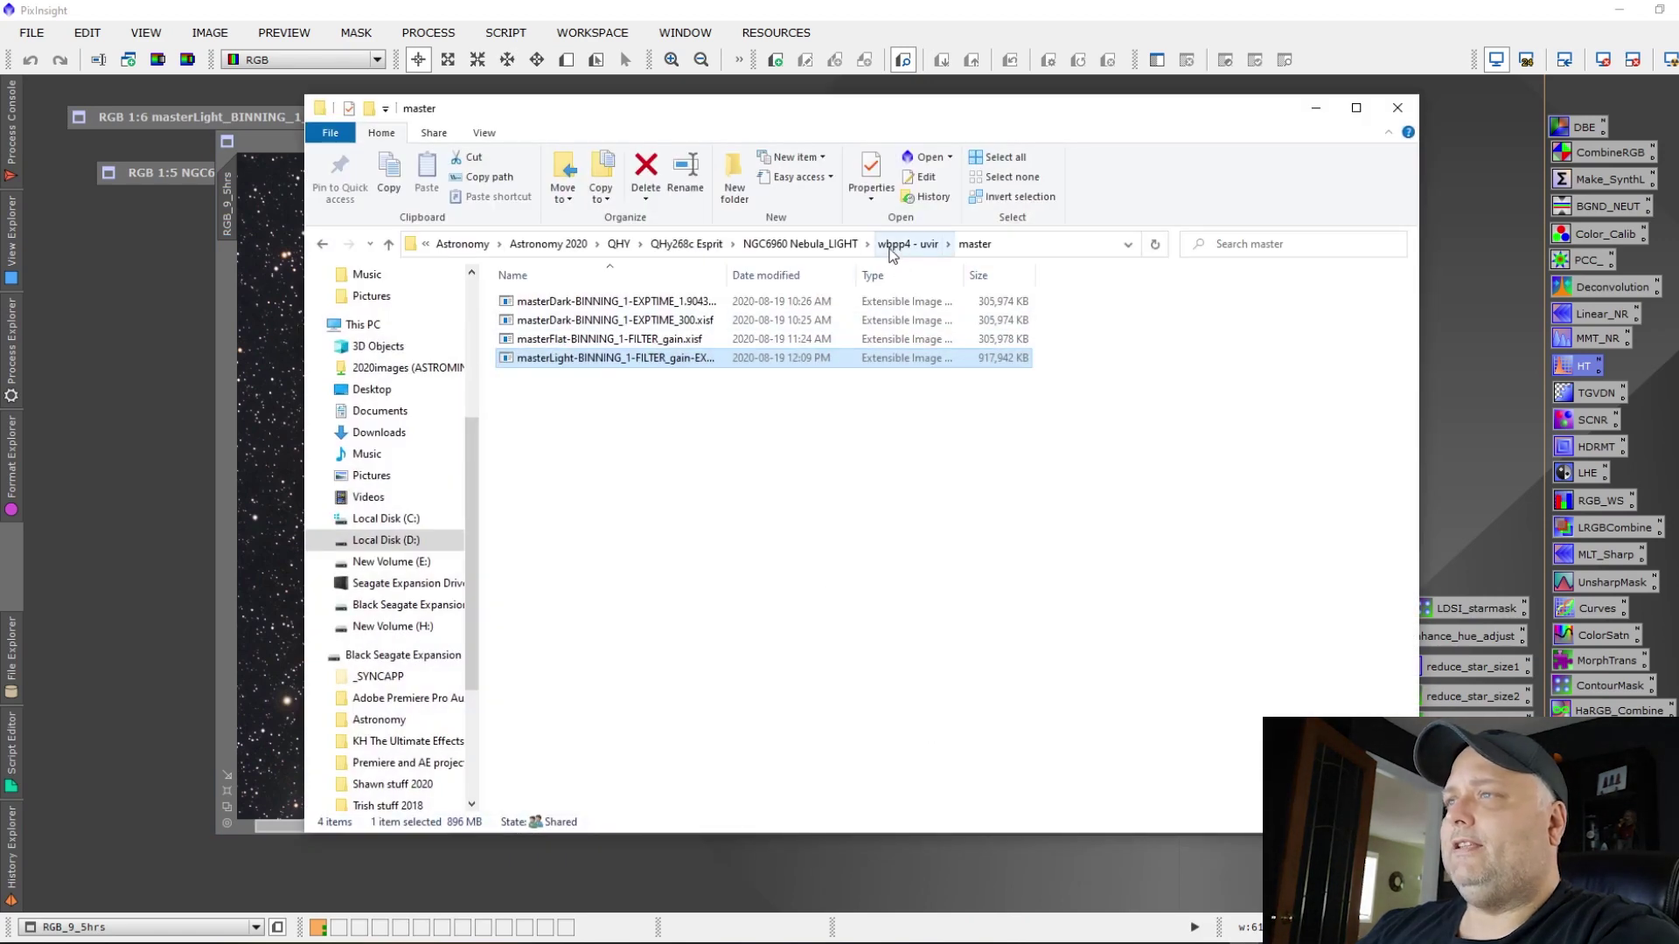
Open RGB_4hrs.jpg from Andromeda Nebula(1)_LIGHT in PixInsight and nudge its window higher
left_click(799, 248)
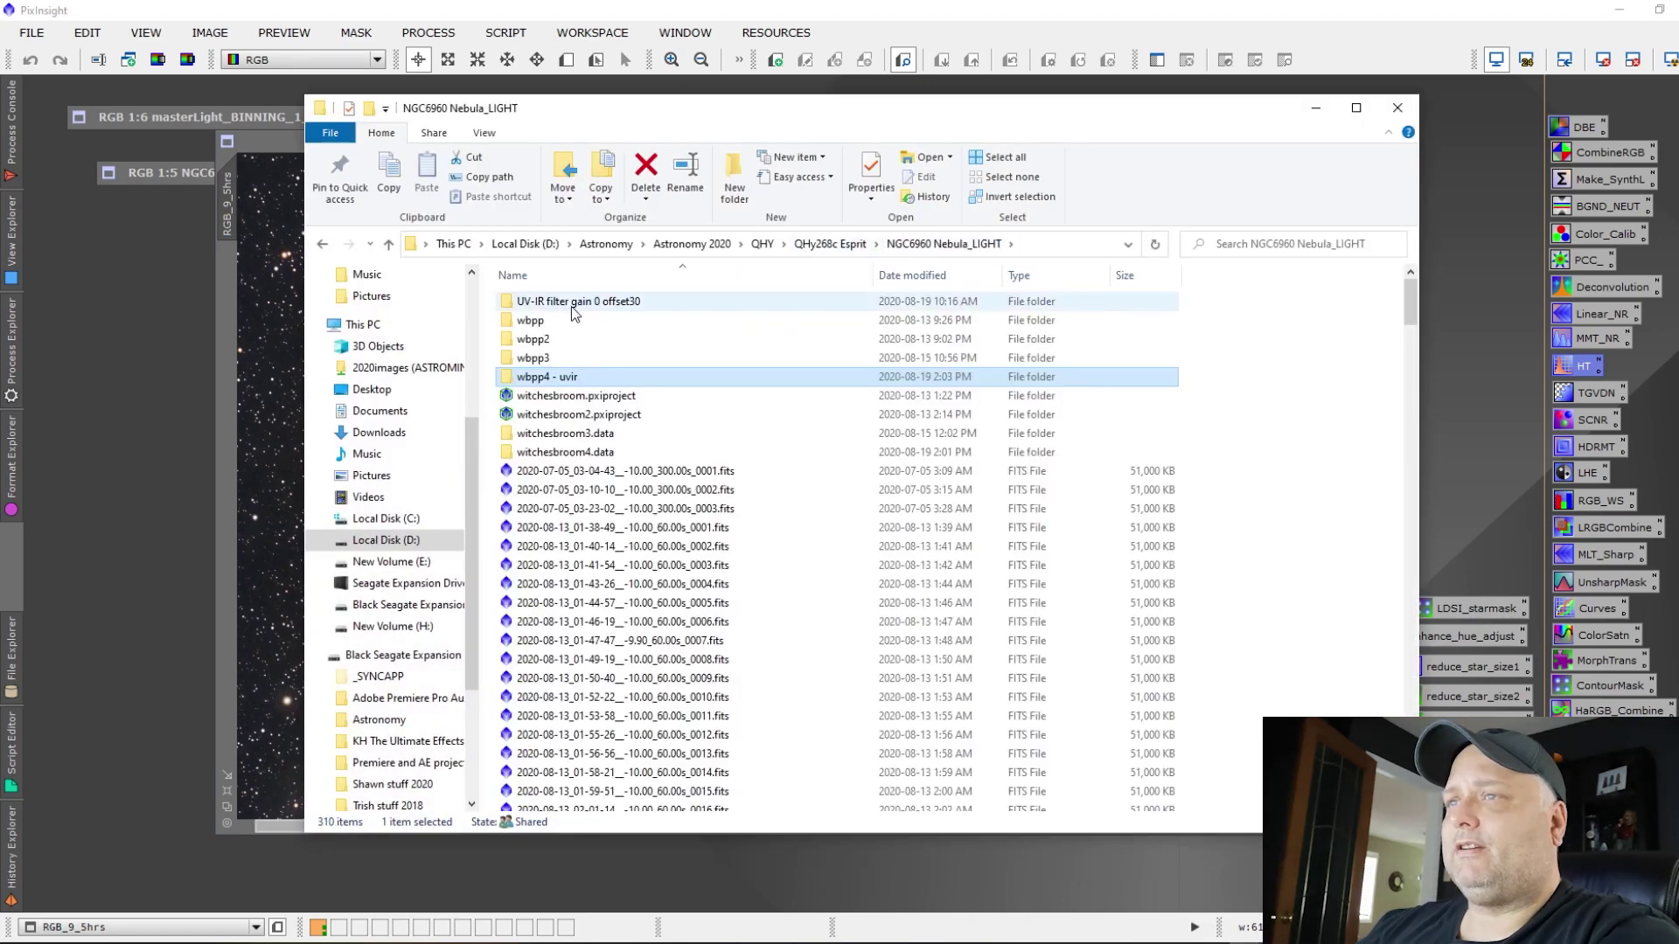
left_click(806, 244)
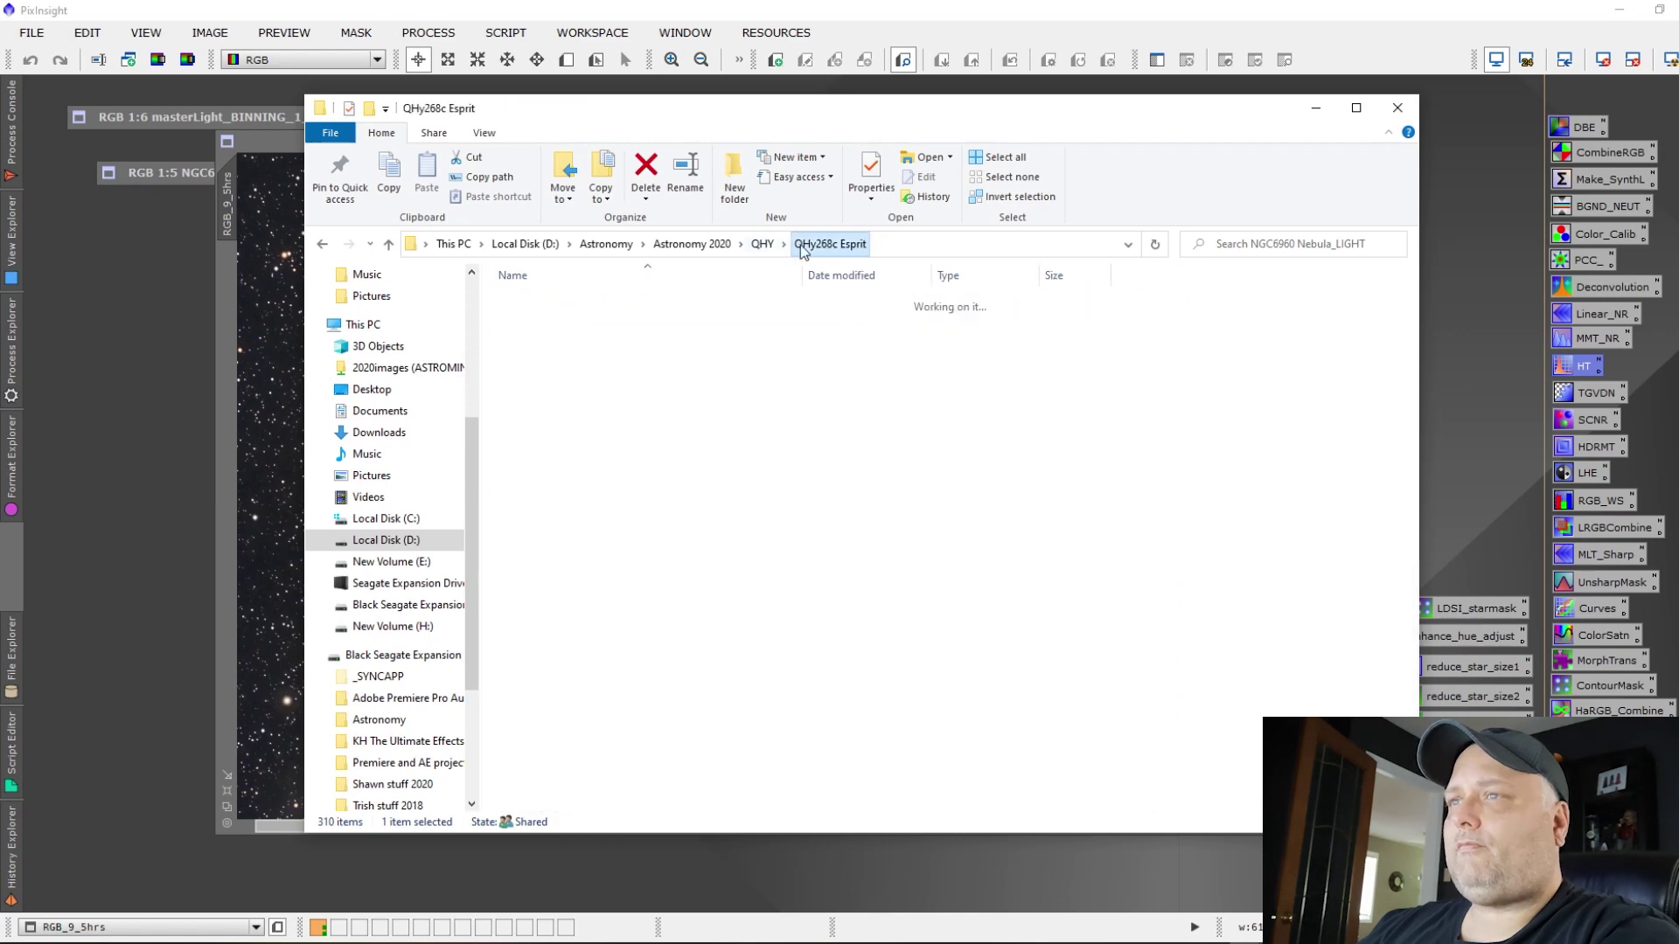
double_click(550, 302)
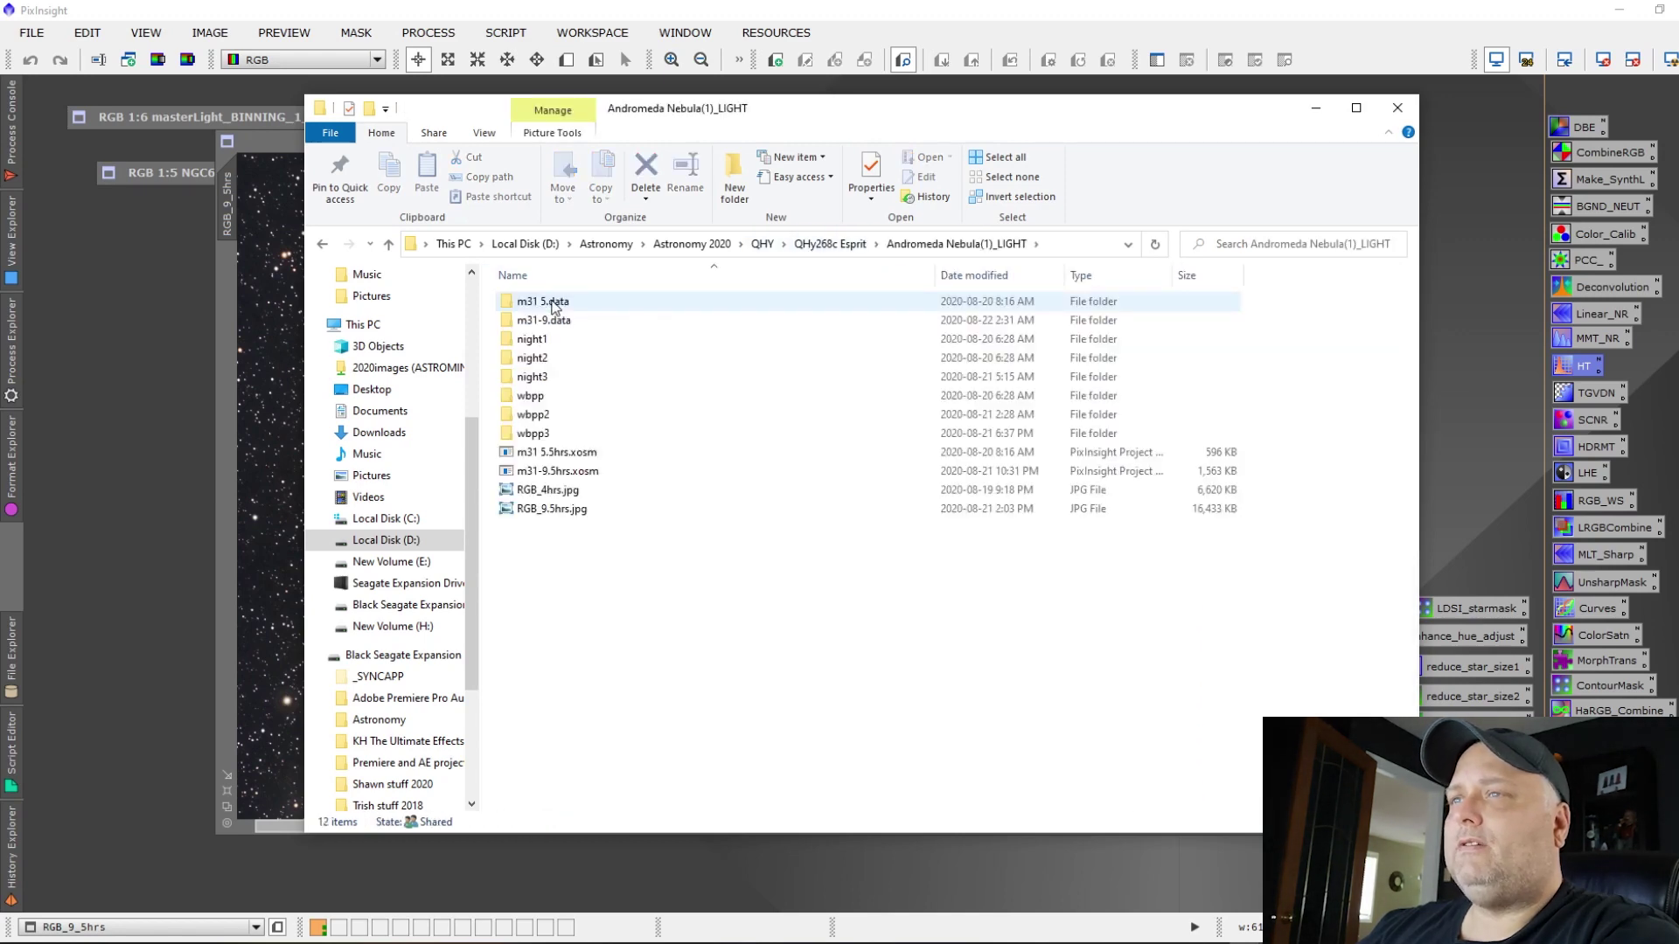
left_click(553, 302)
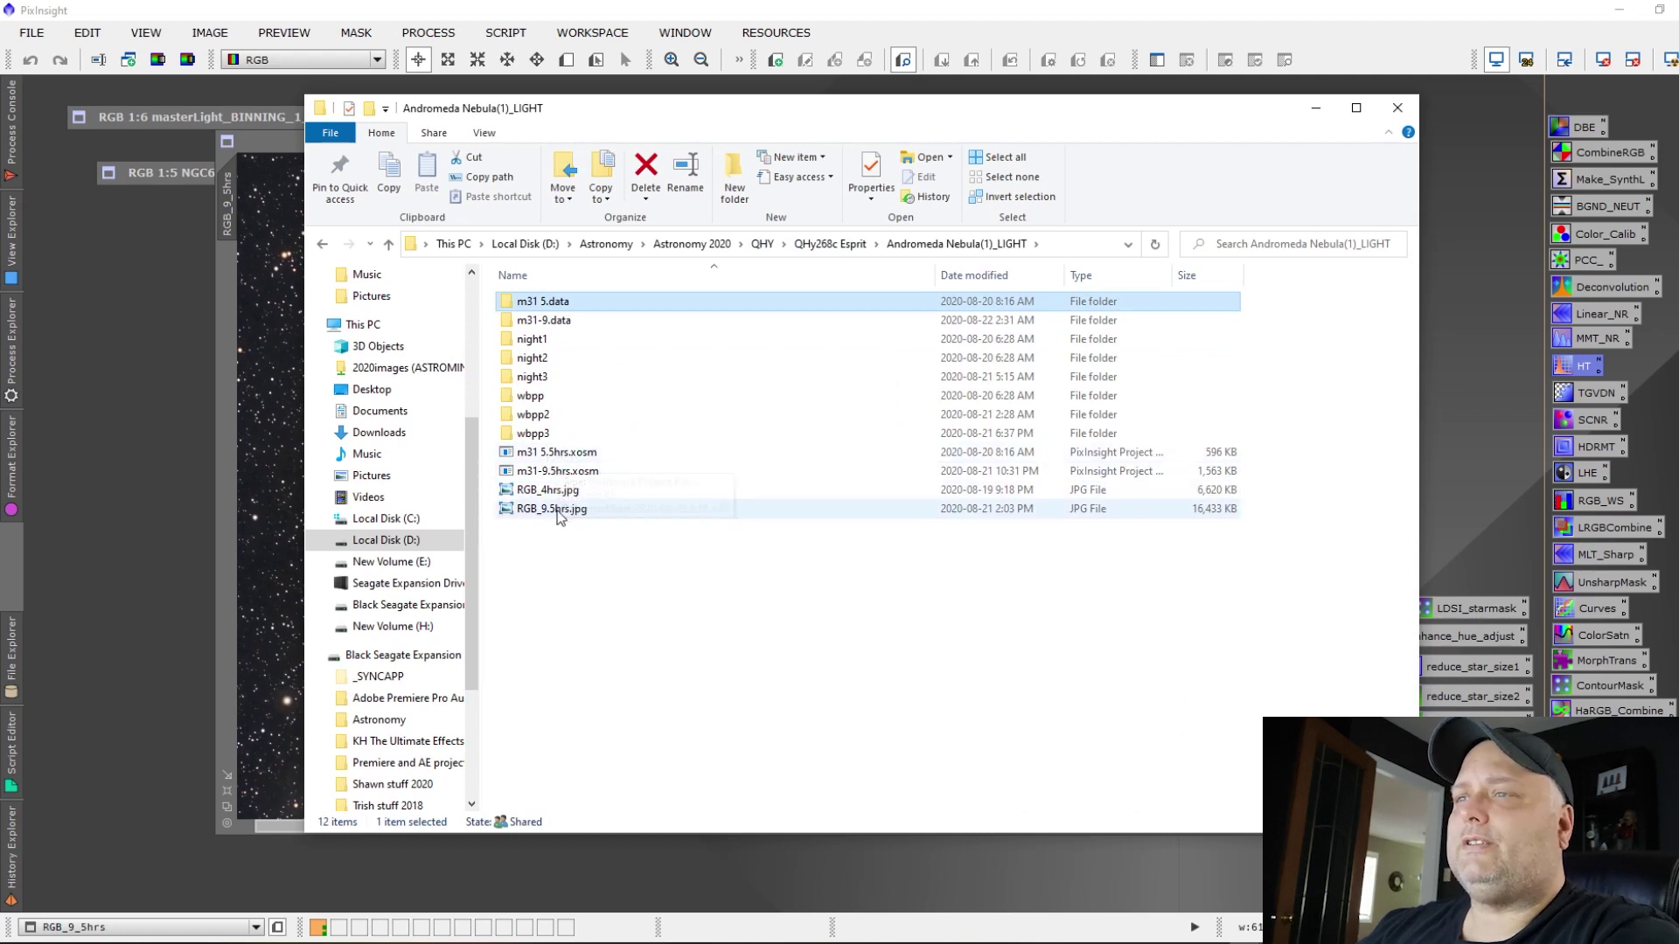
left_click_drag(554, 500, 166, 385)
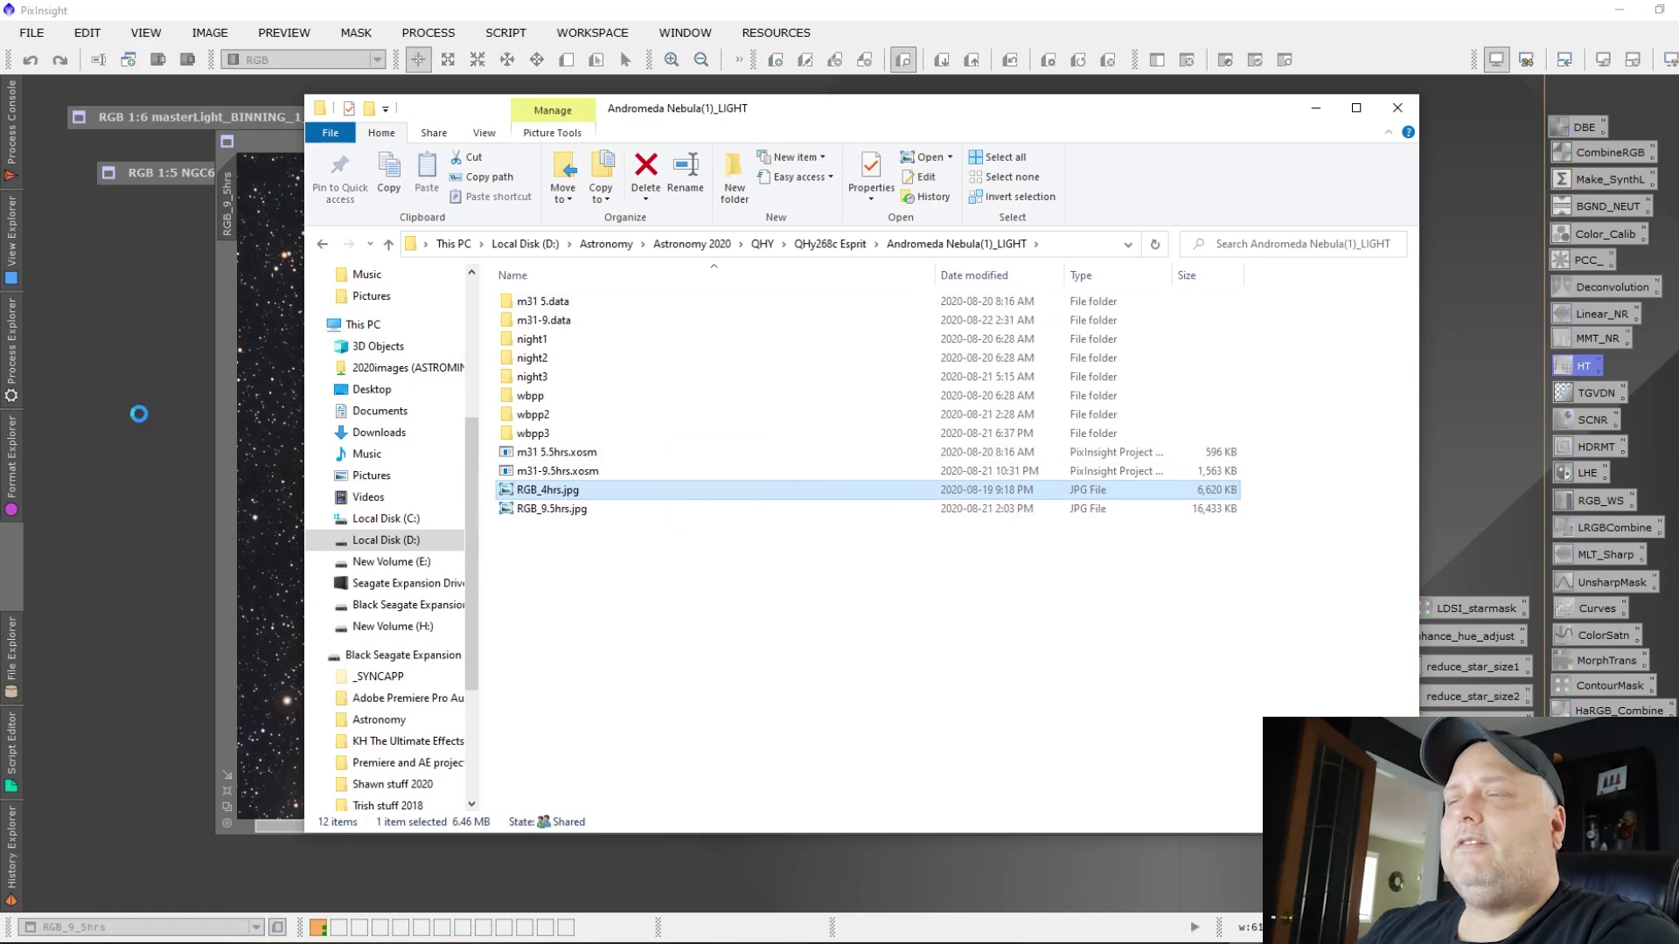
left_click(1315, 107)
left_click_drag(915, 232, 924, 191)
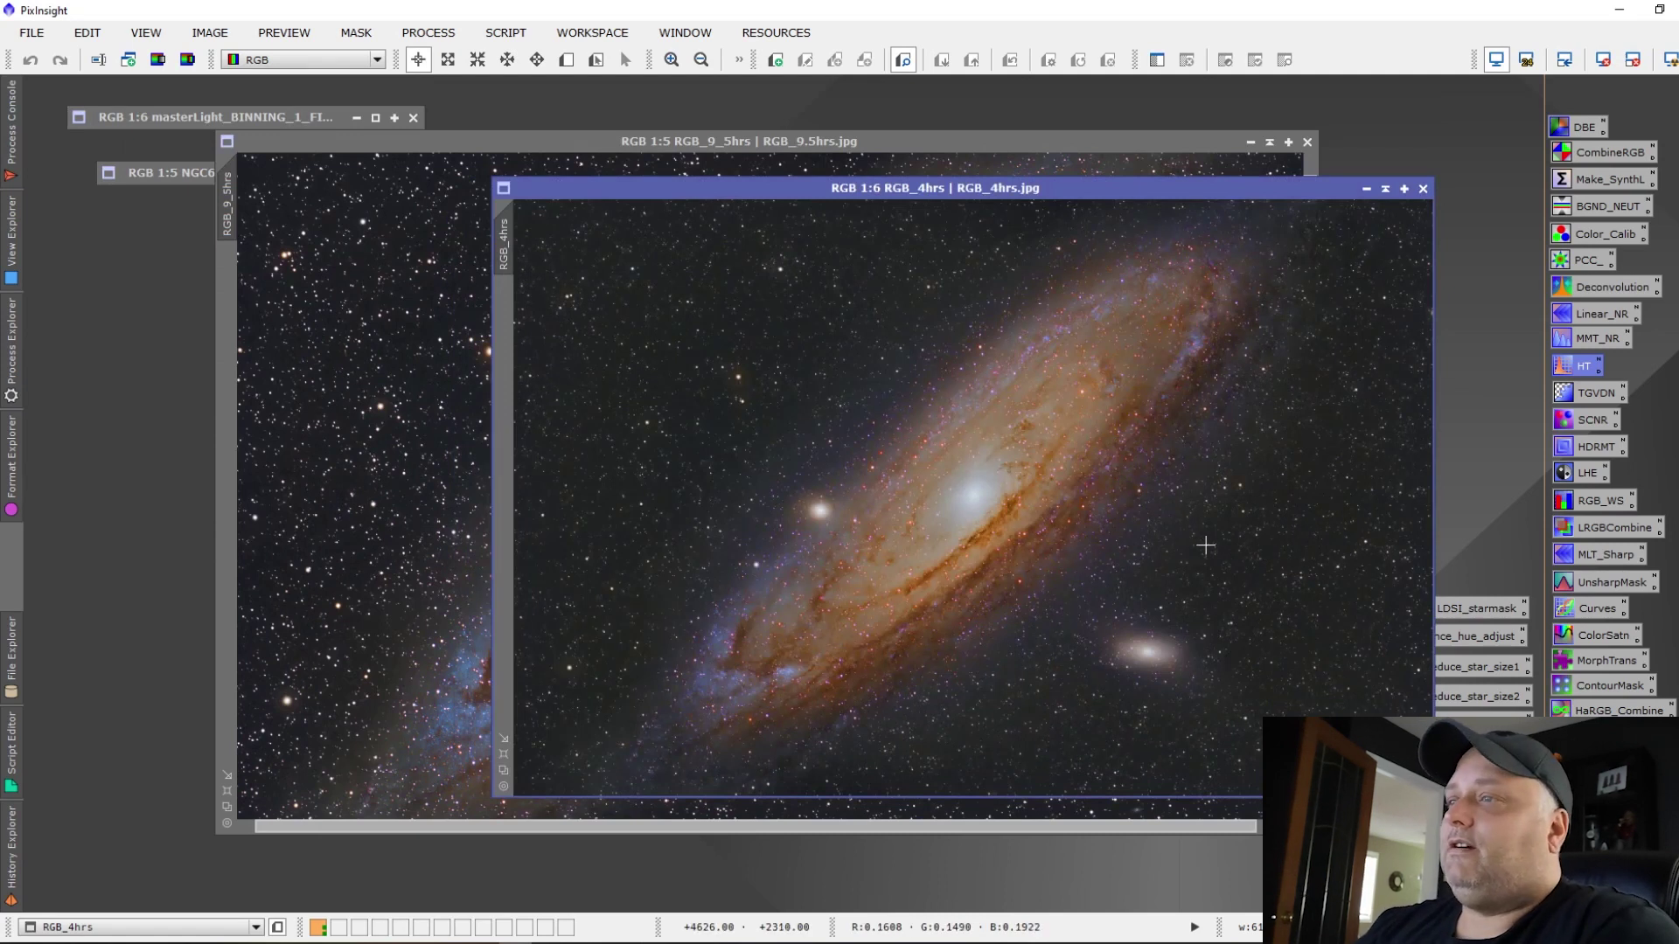
scroll(1205, 545, "up", 2)
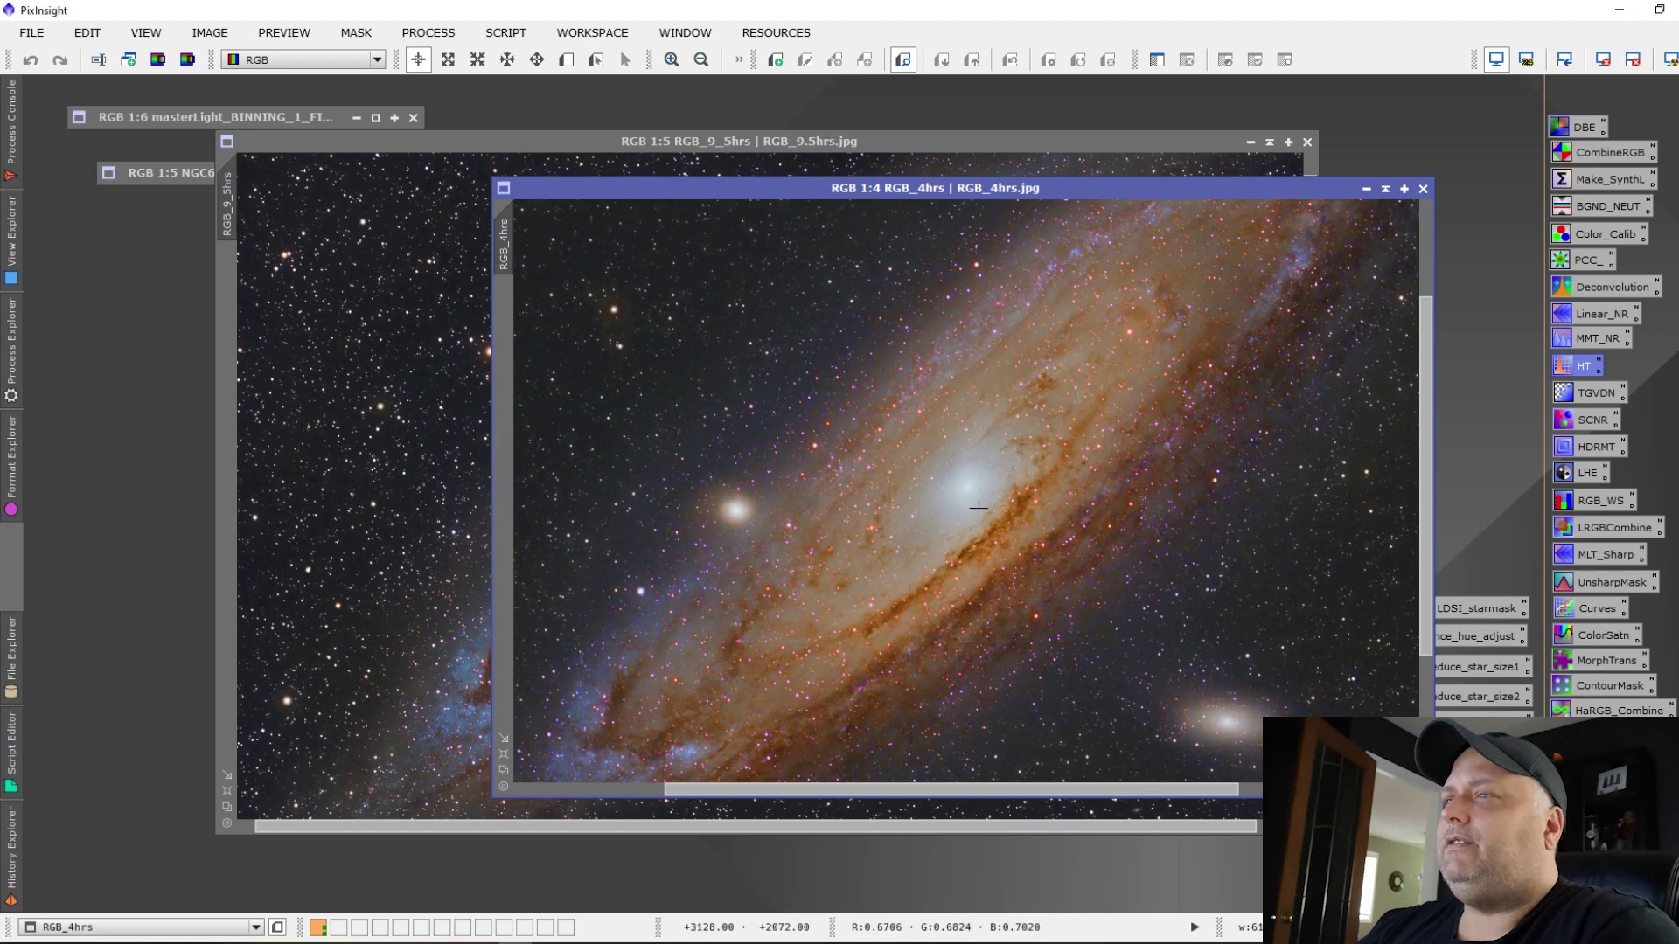
scroll(977, 507, "down", 1)
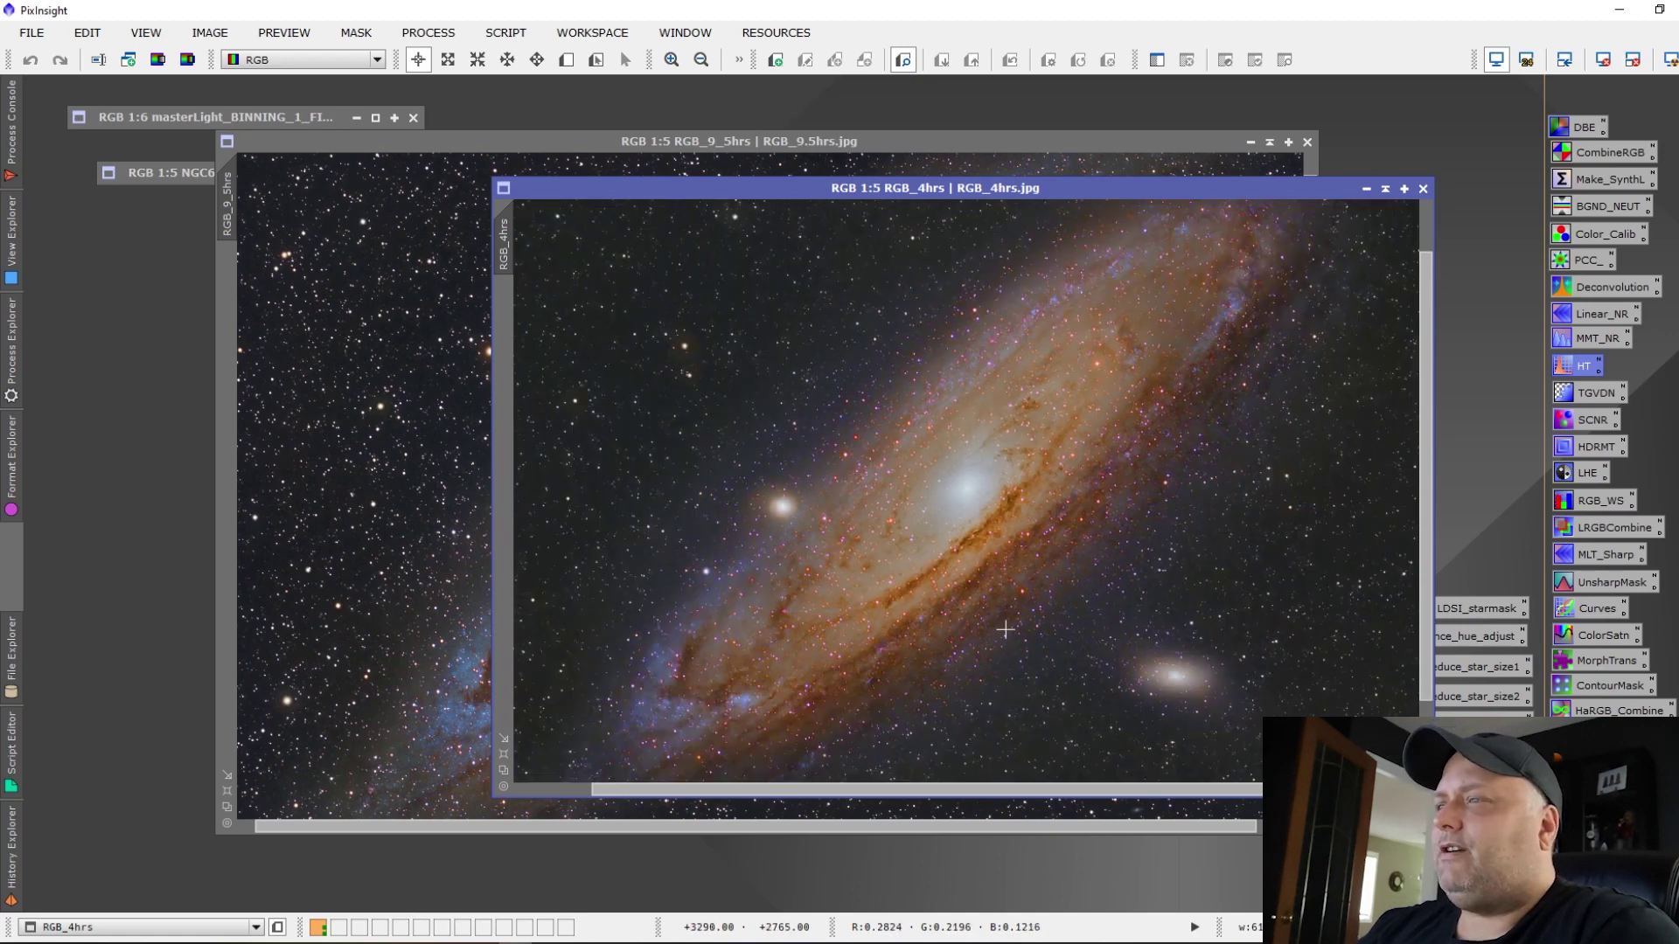
scroll(1006, 628, "down", 1)
scroll(909, 319, "up", 5)
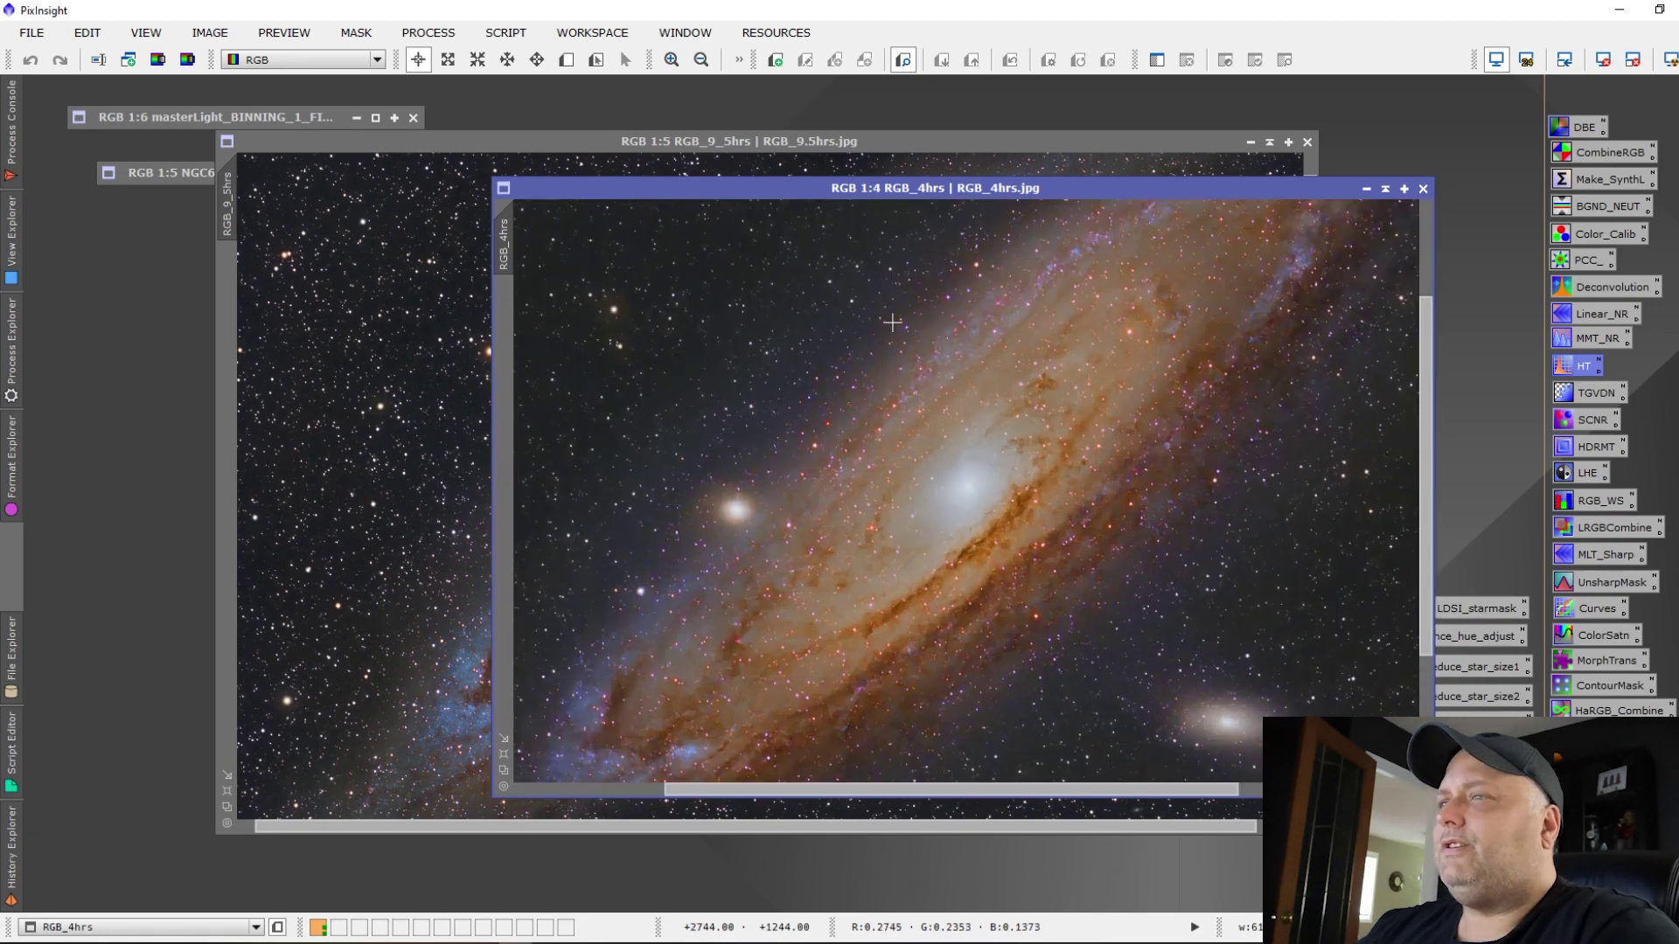
left_click_drag(1426, 476, 1426, 305)
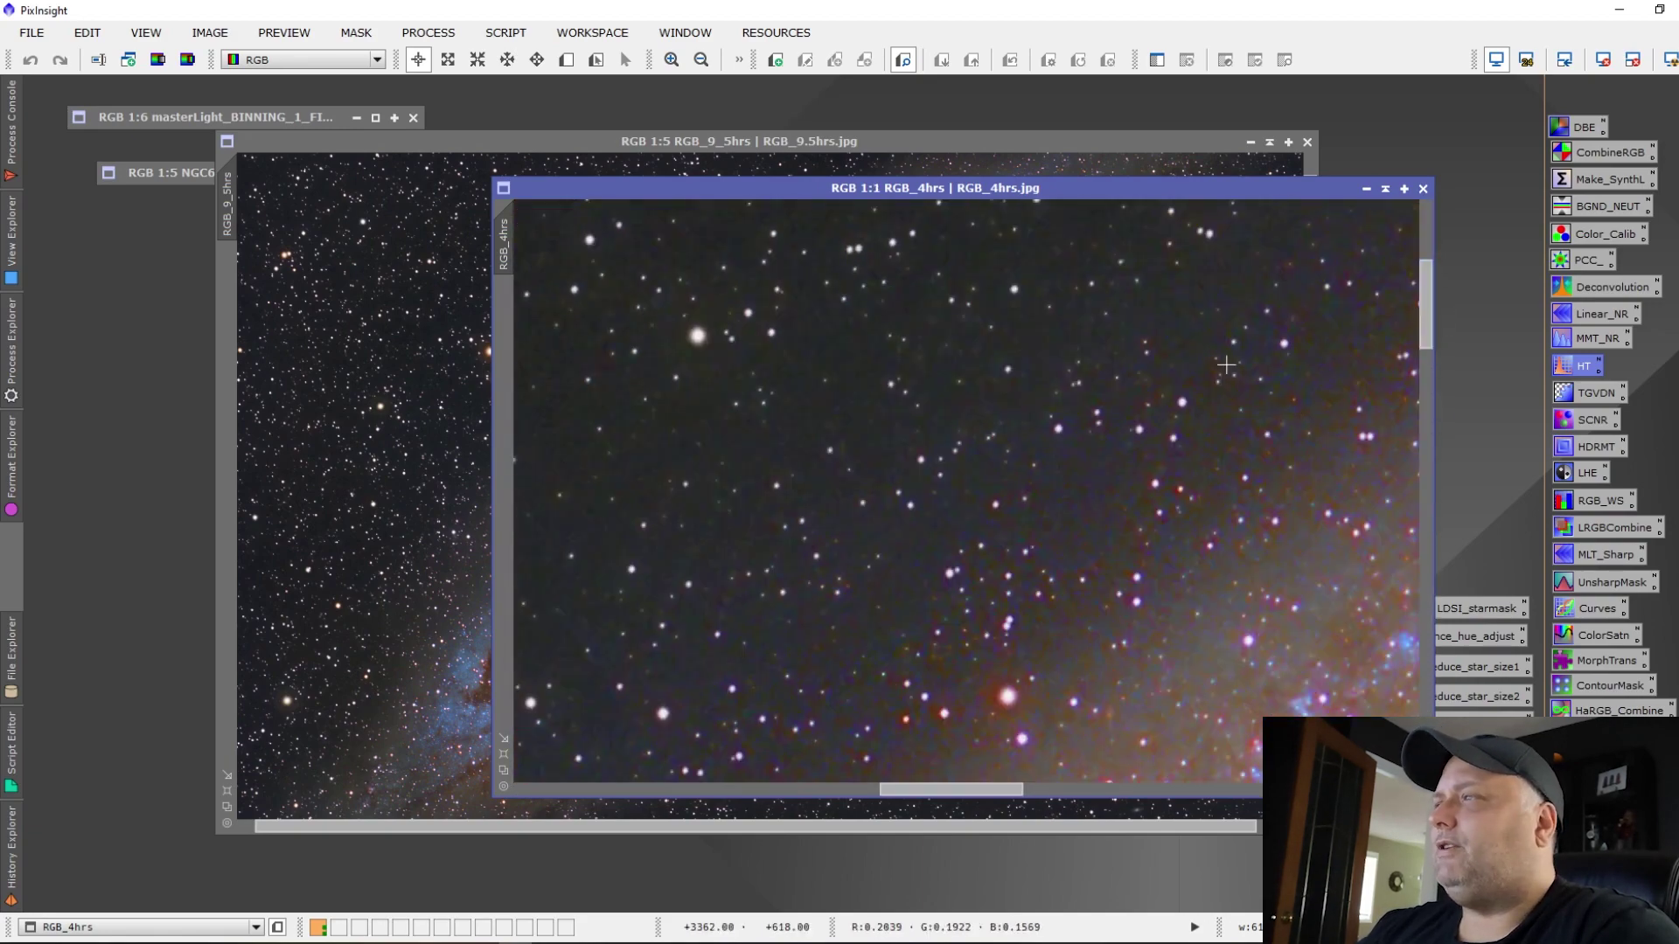
scroll(1190, 516, "down", 1)
scroll(1189, 516, "down", 3)
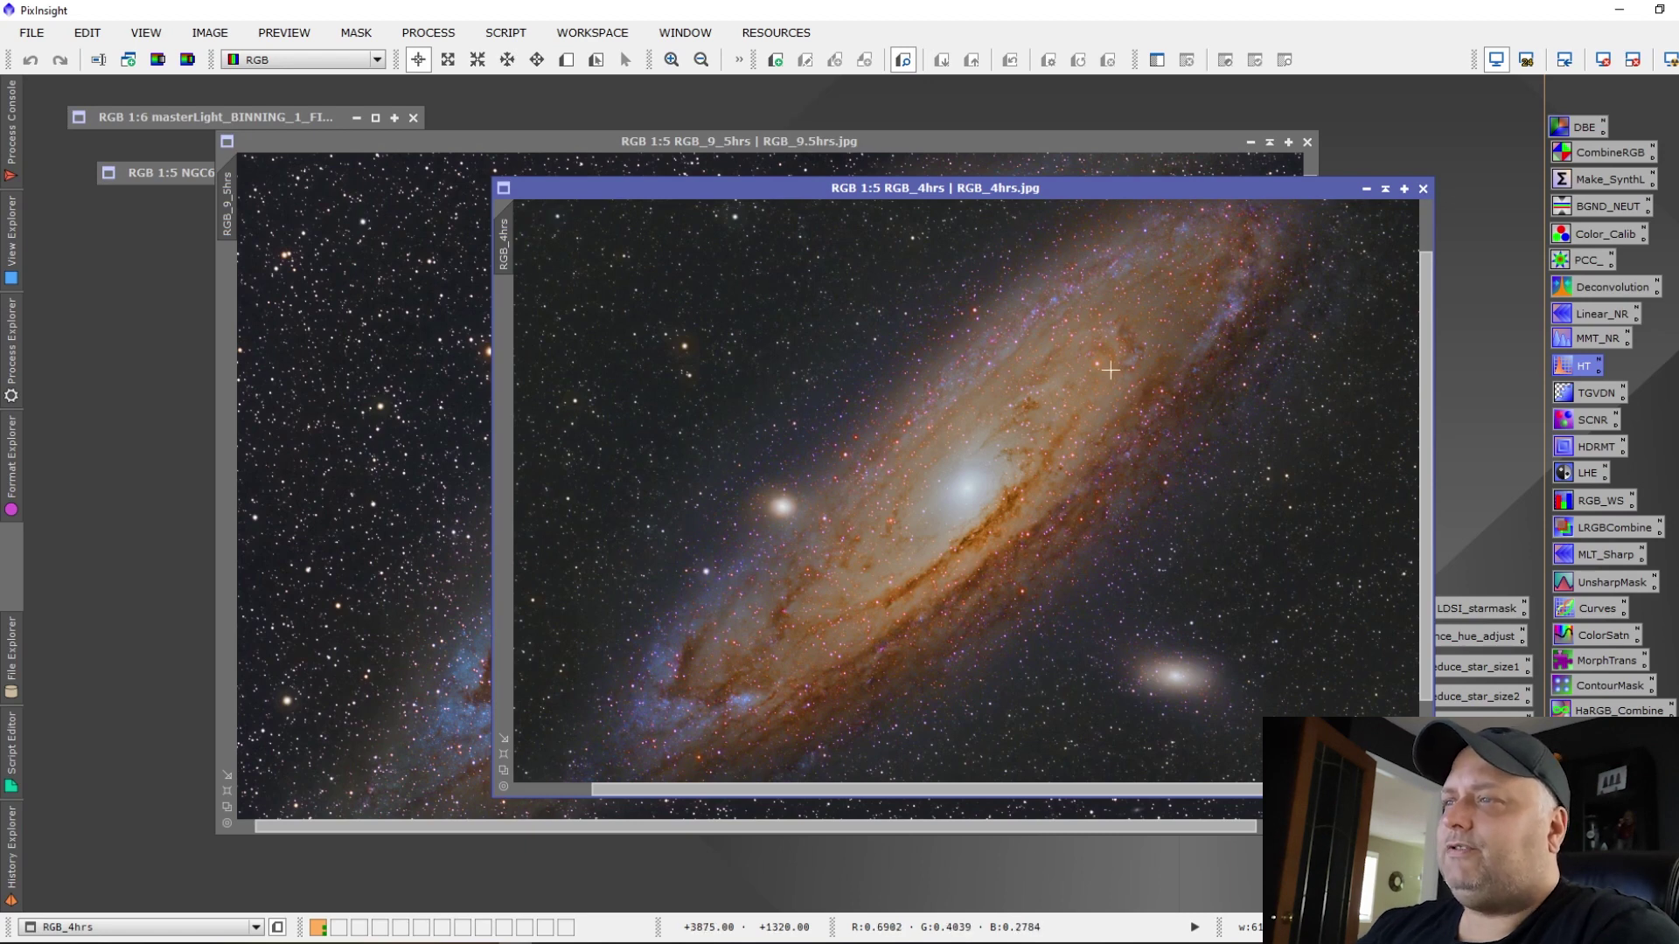
scroll(1086, 406, "down", 1)
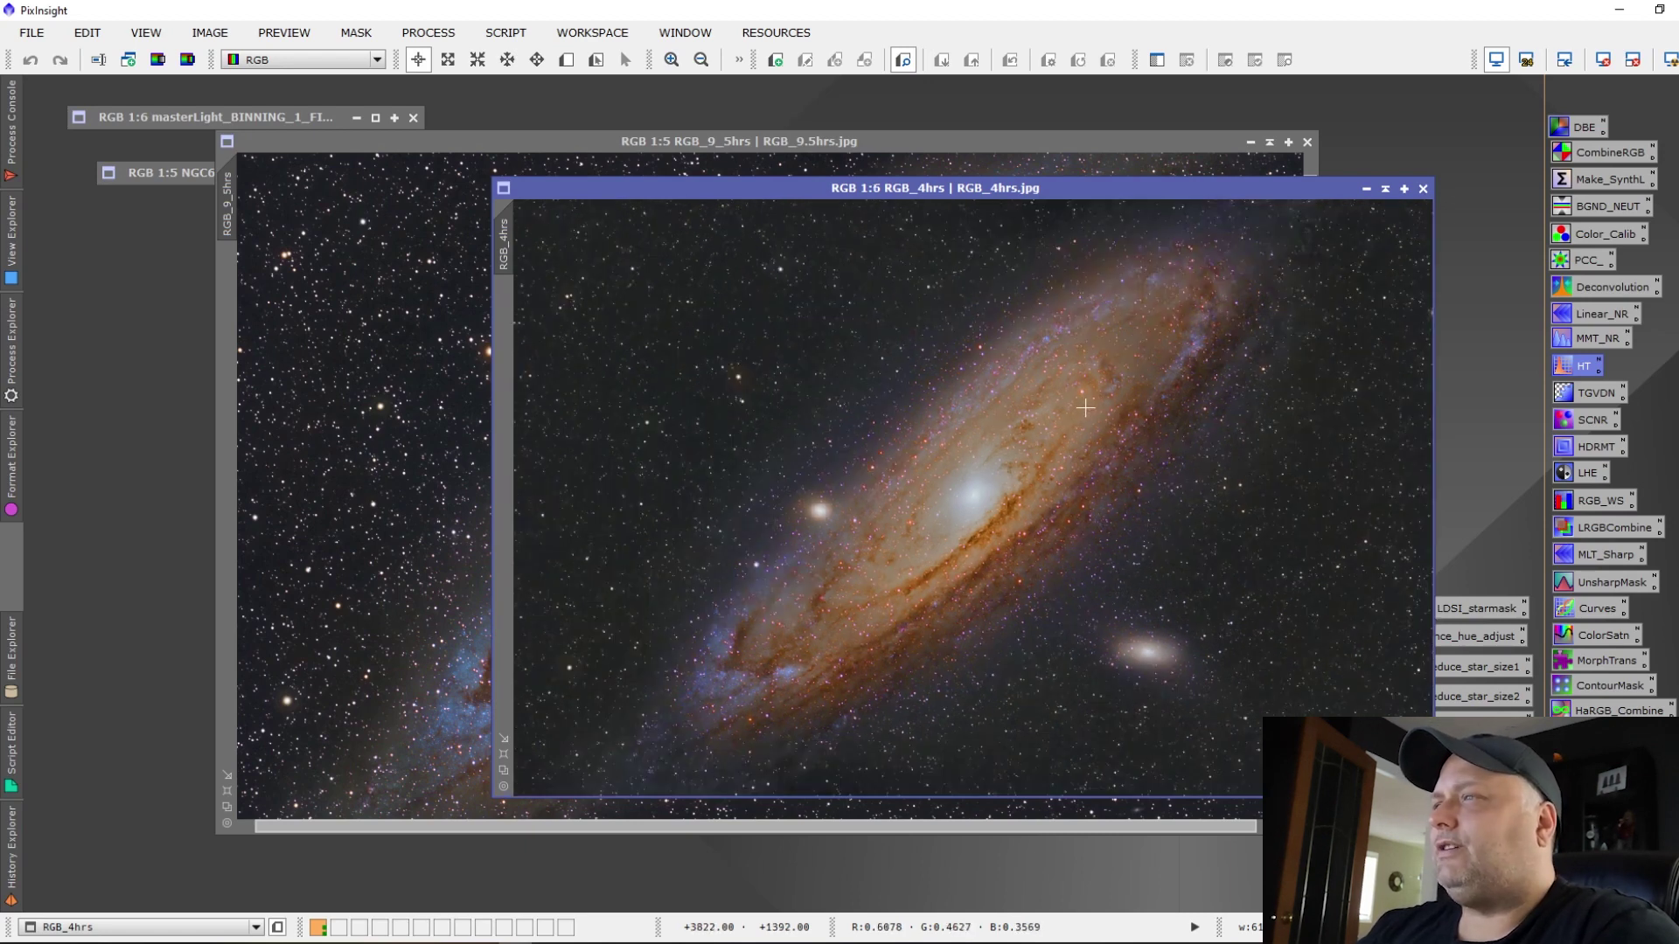